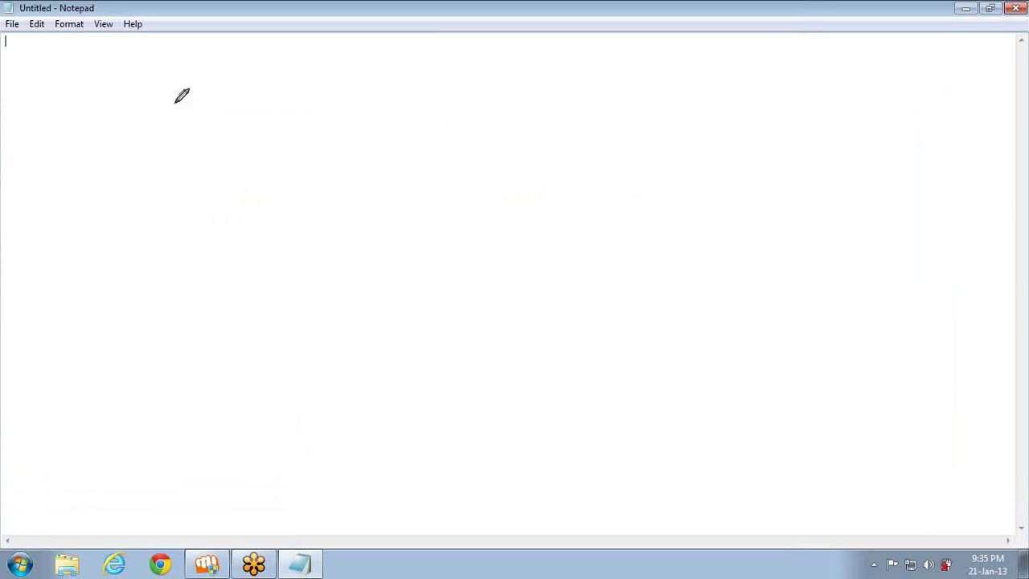
Sketch three small source shapes stacked in a column with two dots below them
mouse_move(178, 121)
left_mouse_down()
mouse_move(215, 141)
mouse_move(174, 120)
left_mouse_up()
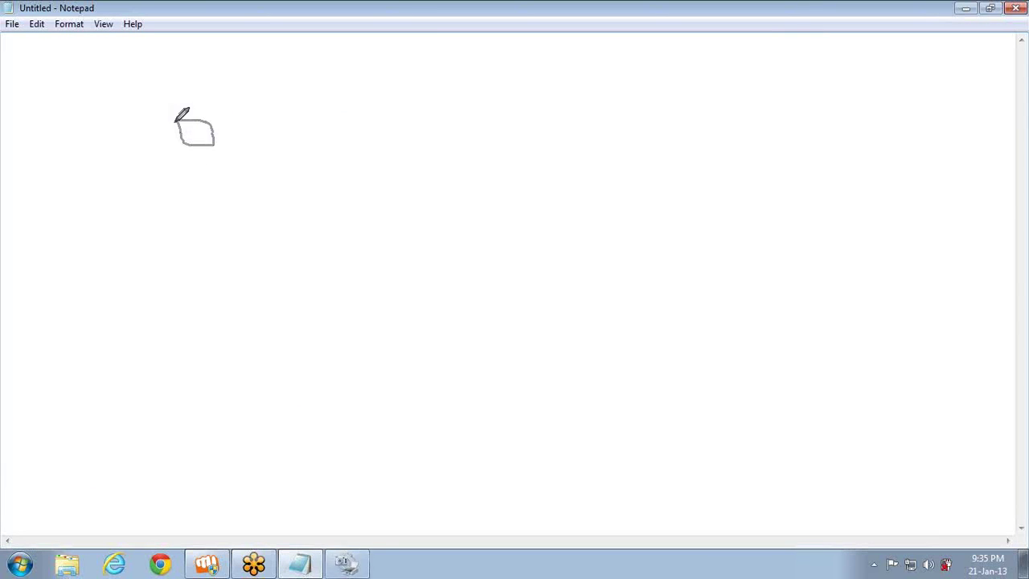
mouse_move(187, 173)
left_mouse_down()
mouse_move(226, 195)
mouse_move(184, 181)
left_mouse_up()
mouse_move(191, 232)
left_mouse_down()
mouse_move(217, 259)
mouse_move(191, 234)
left_mouse_up()
left_click(195, 280)
left_click(205, 307)
Connect the three source shapes to a tall box and link that box to a larger square box beside it
left_click_drag(214, 138, 314, 183)
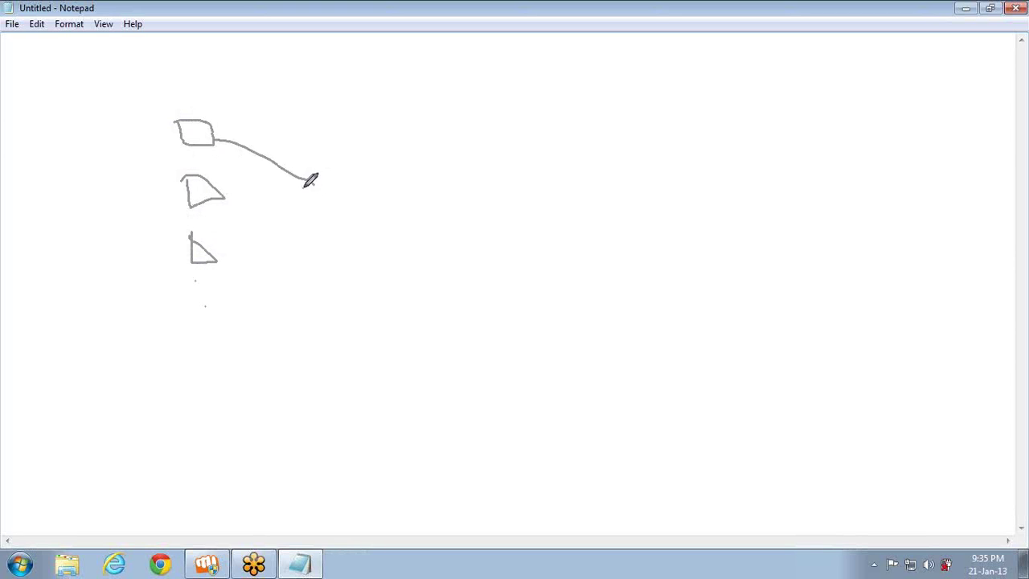
left_click_drag(223, 192, 316, 176)
mouse_move(217, 259)
left_mouse_down()
mouse_move(307, 201)
mouse_move(304, 140)
mouse_move(346, 237)
mouse_move(310, 177)
mouse_move(415, 165)
mouse_move(503, 129)
mouse_move(426, 228)
mouse_move(424, 168)
left_mouse_up()
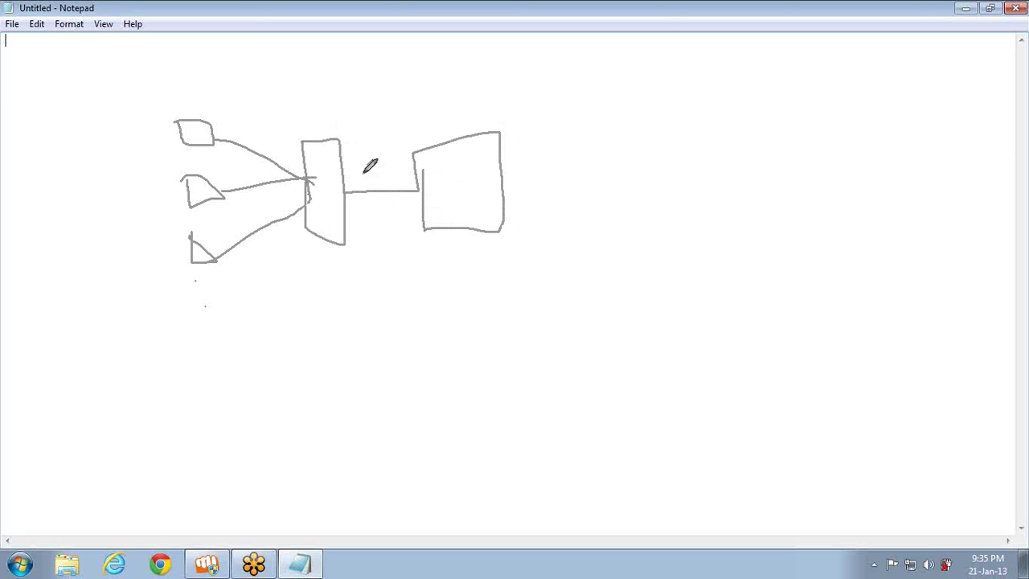
Label the tall box "DW" and the square box "Cube", each with an arrow pointing down to its box
mouse_move(326, 86)
left_mouse_down()
mouse_move(312, 119)
mouse_move(328, 120)
left_mouse_up()
mouse_move(326, 72)
left_mouse_down()
mouse_move(328, 84)
mouse_move(348, 58)
left_mouse_up()
left_click_drag(468, 71, 466, 123)
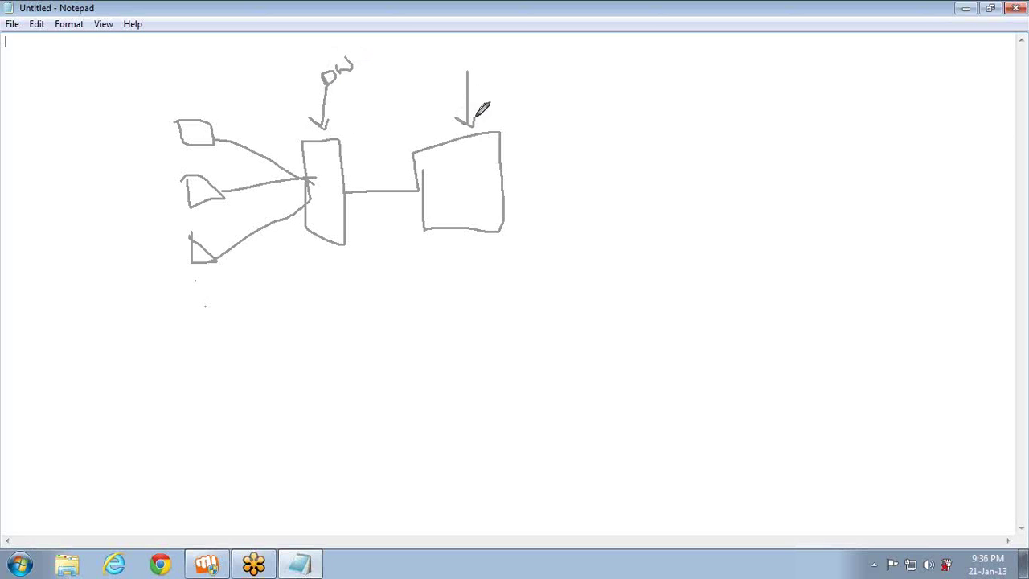
left_click_drag(464, 56, 464, 69)
mouse_move(470, 57)
left_mouse_down()
mouse_move(475, 71)
mouse_move(525, 67)
left_mouse_up()
Draw a connector from the Cube box to a large box holding three small shapes, and an arrow pointing at the Cube box
mouse_move(502, 172)
left_mouse_down()
mouse_move(546, 172)
mouse_move(566, 249)
mouse_move(667, 346)
mouse_move(524, 275)
left_mouse_up()
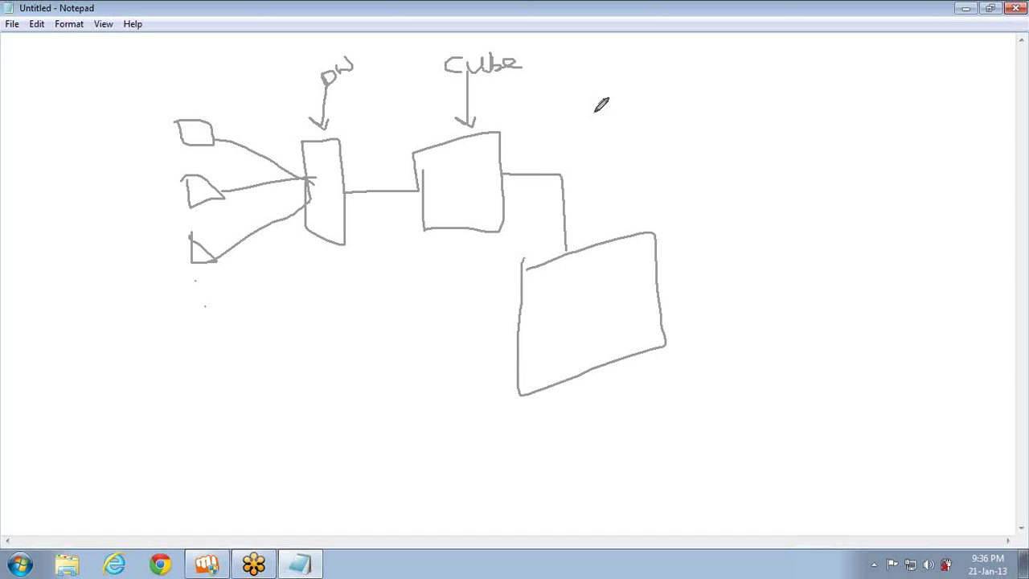
mouse_move(581, 97)
left_mouse_down()
mouse_move(494, 146)
mouse_move(516, 158)
left_mouse_up()
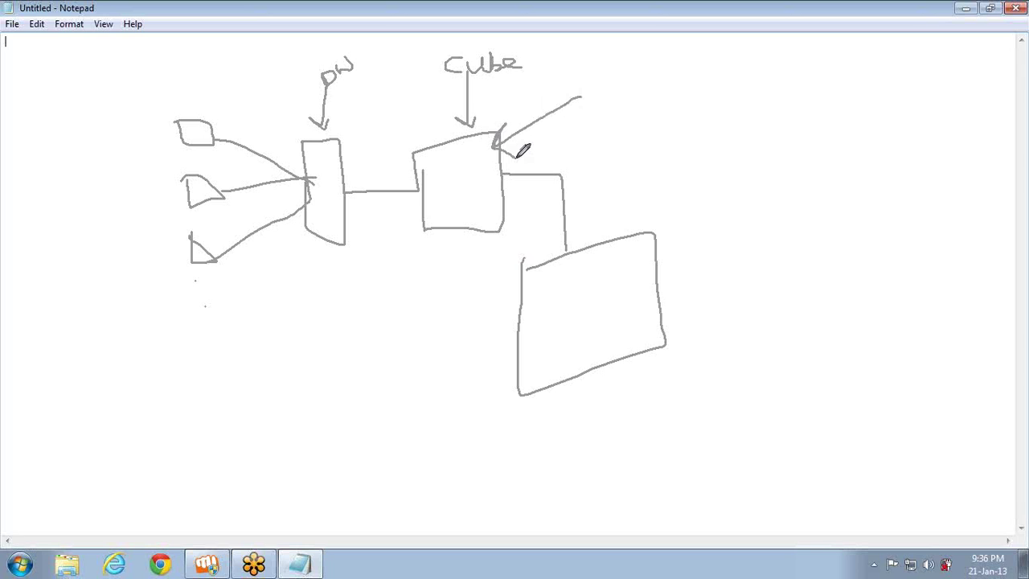
mouse_move(560, 240)
left_mouse_down()
mouse_move(566, 250)
mouse_move(576, 239)
left_mouse_up()
mouse_move(554, 297)
left_mouse_down()
mouse_move(572, 304)
mouse_move(569, 286)
mouse_move(551, 288)
mouse_move(608, 283)
mouse_move(596, 278)
mouse_move(625, 283)
mouse_move(643, 259)
mouse_move(621, 270)
left_mouse_up()
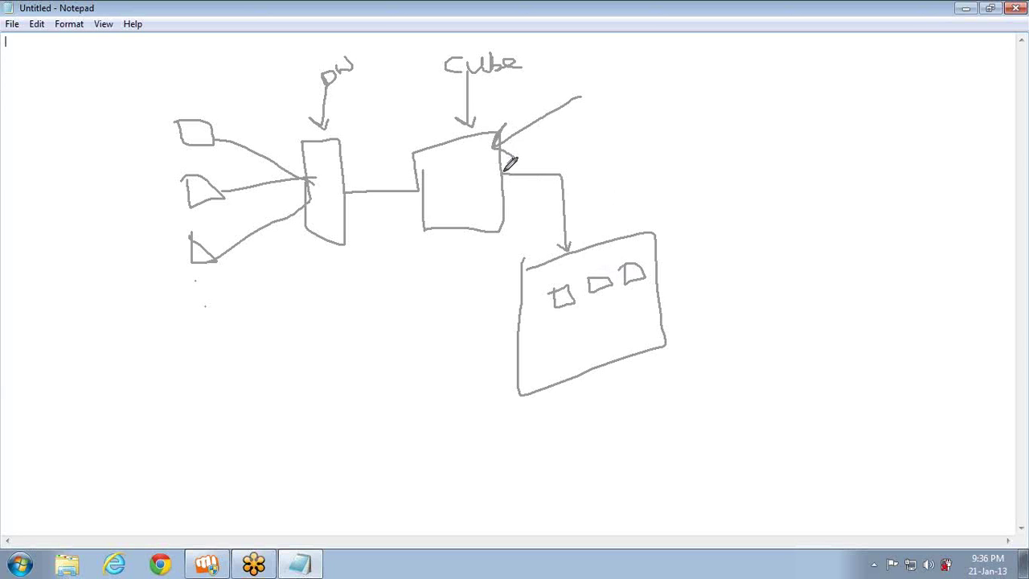
Retrace the Cube connector, circle the DW box, and draw an arrow from DW directly to the large box
mouse_move(505, 170)
left_mouse_down()
mouse_move(563, 176)
mouse_move(558, 246)
left_mouse_up()
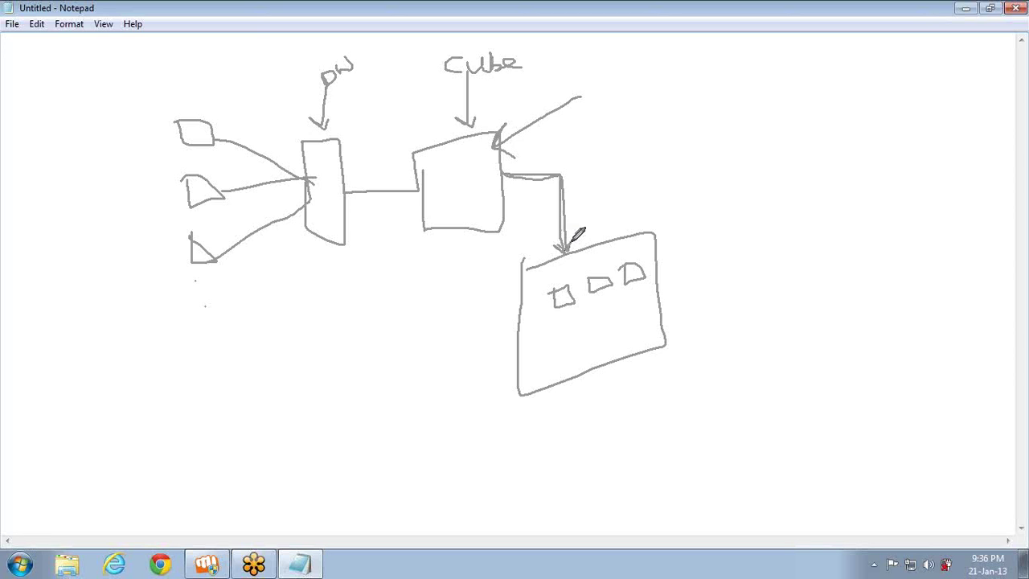
mouse_move(298, 69)
left_mouse_down()
mouse_move(289, 186)
mouse_move(361, 230)
mouse_move(356, 76)
mouse_move(310, 65)
left_mouse_up()
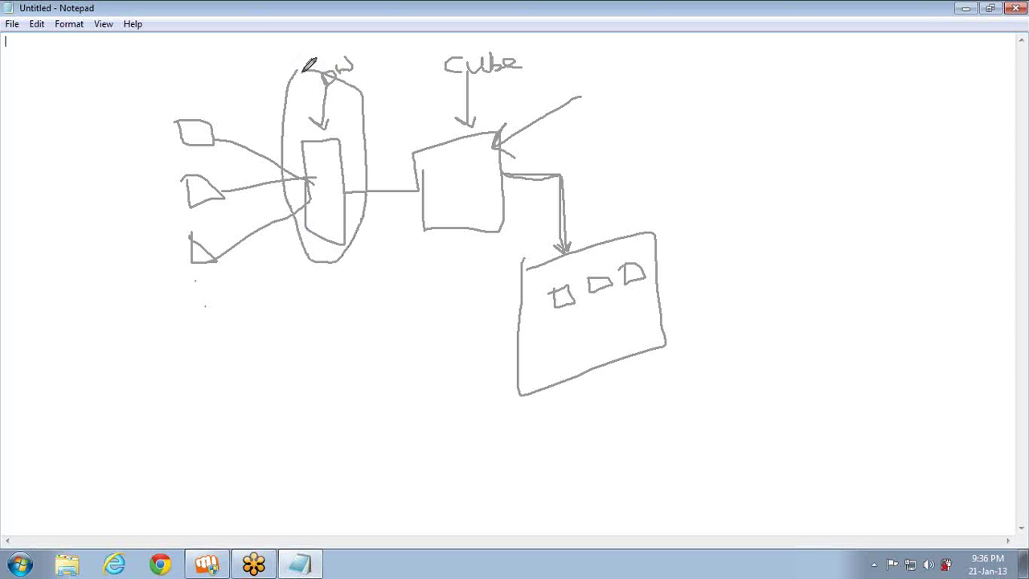
mouse_move(507, 170)
left_mouse_down()
mouse_move(563, 180)
mouse_move(560, 244)
left_mouse_up()
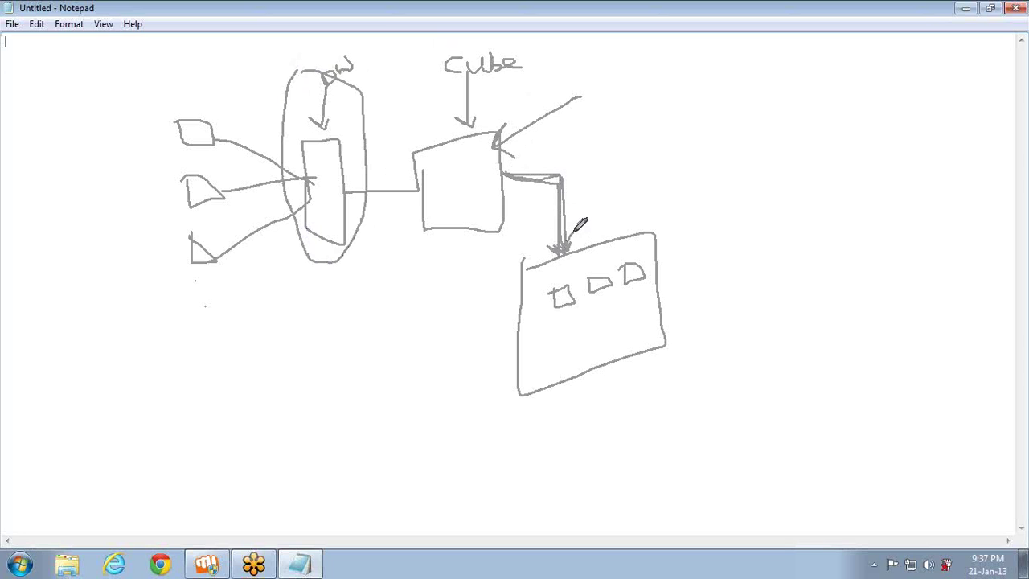
mouse_move(329, 246)
left_mouse_down()
mouse_move(357, 355)
mouse_move(507, 323)
mouse_move(494, 321)
mouse_move(497, 367)
left_mouse_up()
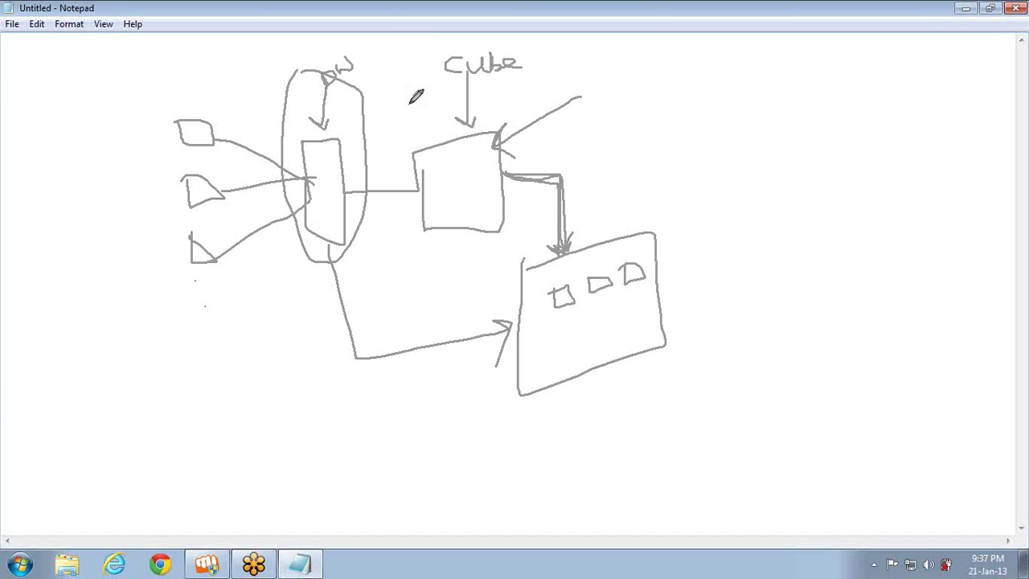
Cross out the Cube box and retrace the Cube and DW arrows leading to the large box
left_click_drag(396, 86, 475, 127)
left_click_drag(501, 147, 552, 202)
left_click_drag(536, 84, 434, 201)
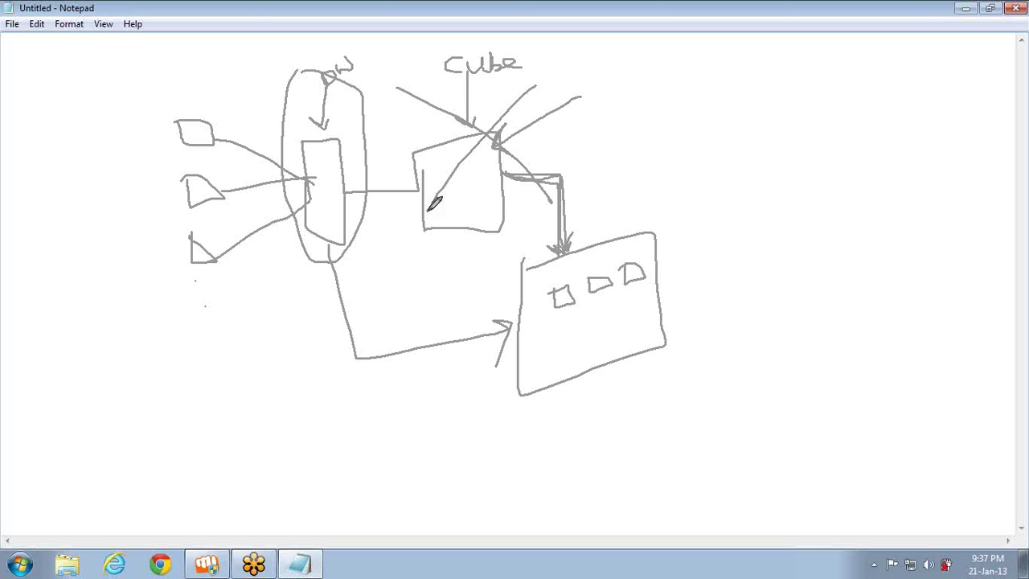
mouse_move(507, 172)
left_mouse_down()
mouse_move(537, 171)
mouse_move(561, 256)
mouse_move(550, 246)
mouse_move(578, 237)
left_mouse_up()
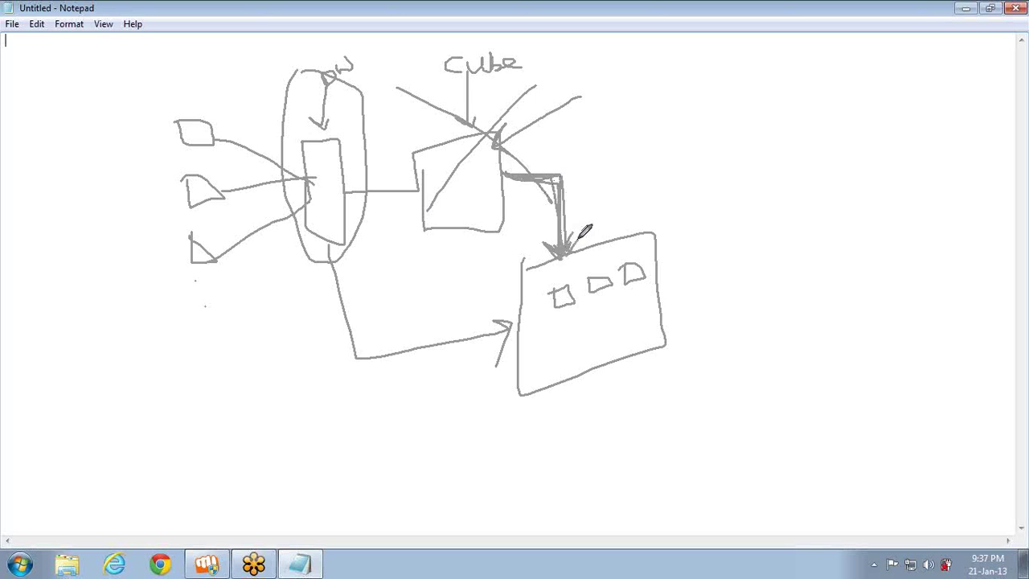
mouse_move(329, 259)
left_mouse_down()
mouse_move(359, 364)
mouse_move(527, 327)
mouse_move(507, 363)
left_mouse_up()
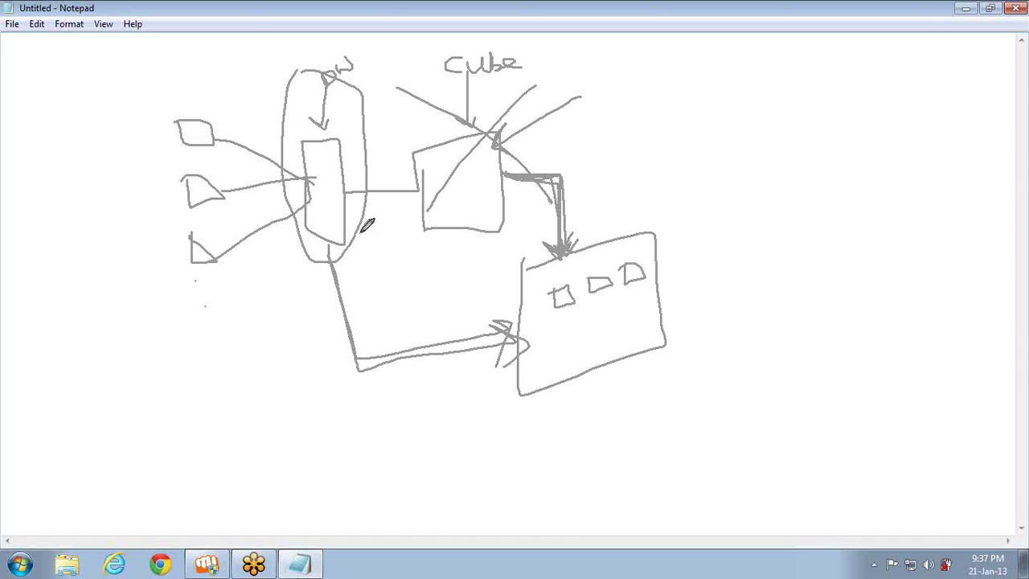
Add more arrows into the large box from DW, Cube and outside the diagram, ending by clearing the whole sketch
mouse_move(360, 233)
left_mouse_down()
mouse_move(547, 313)
mouse_move(503, 299)
mouse_move(519, 307)
left_mouse_up()
mouse_move(506, 199)
left_mouse_down()
mouse_move(524, 223)
mouse_move(529, 262)
left_mouse_up()
left_click_drag(530, 262, 544, 275)
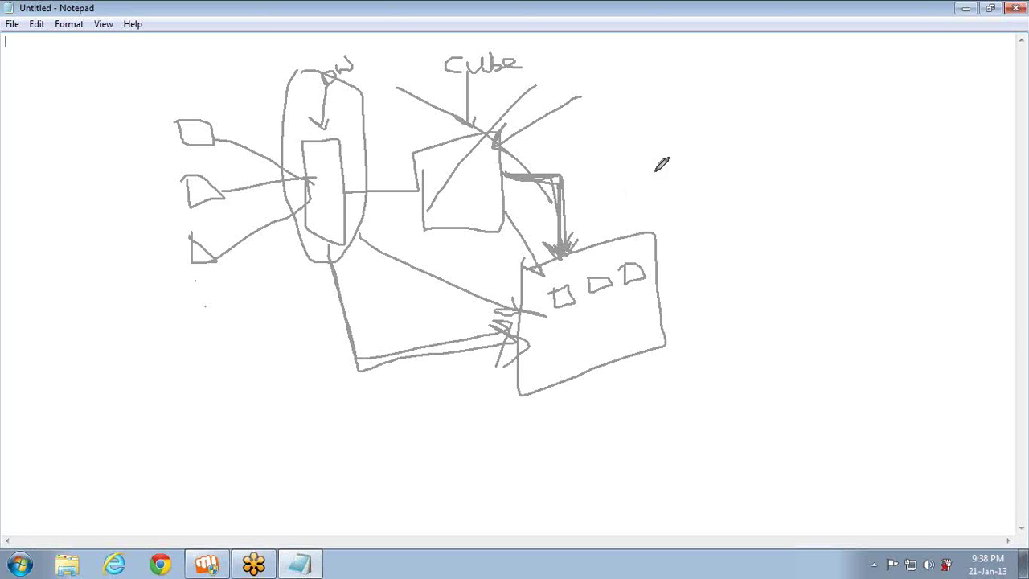
mouse_move(642, 114)
left_mouse_down()
mouse_move(593, 233)
mouse_move(616, 223)
left_mouse_up()
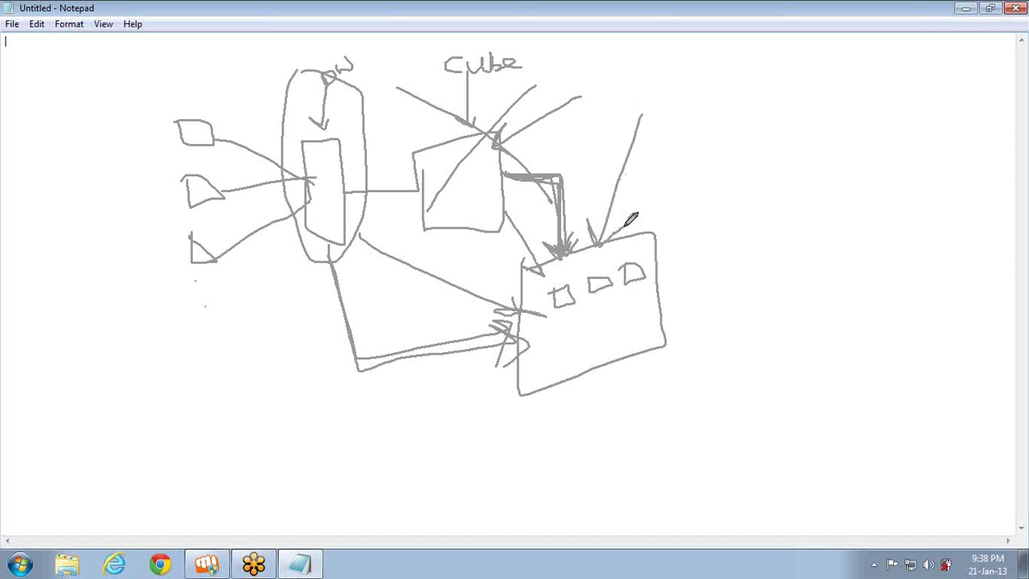
mouse_move(726, 119)
left_mouse_down()
mouse_move(634, 232)
mouse_move(654, 225)
left_mouse_up()
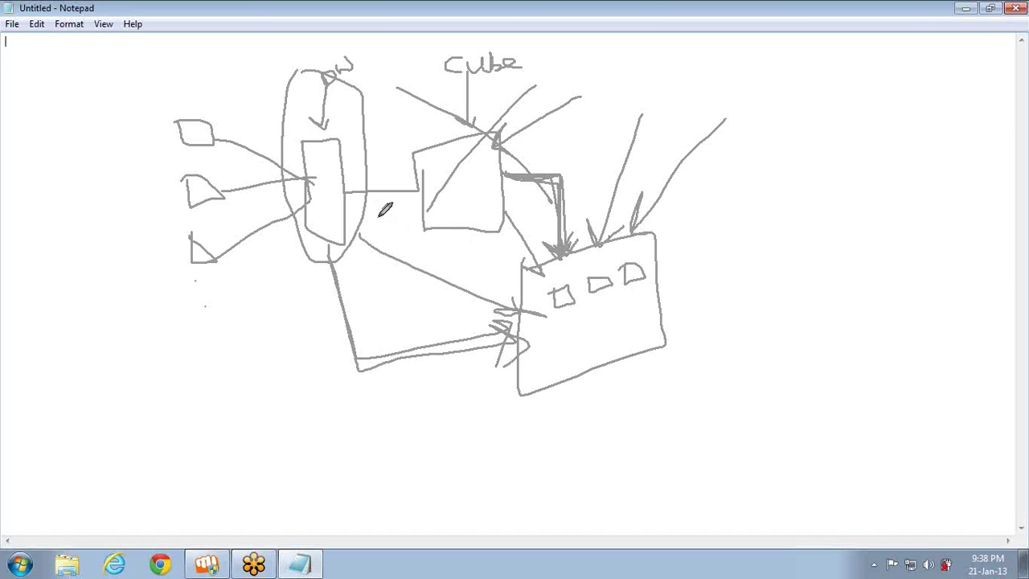
left_click_drag(371, 214, 507, 293)
left_click_drag(495, 211, 523, 293)
mouse_move(628, 478)
left_mouse_down()
mouse_move(595, 383)
mouse_move(620, 384)
left_mouse_up()
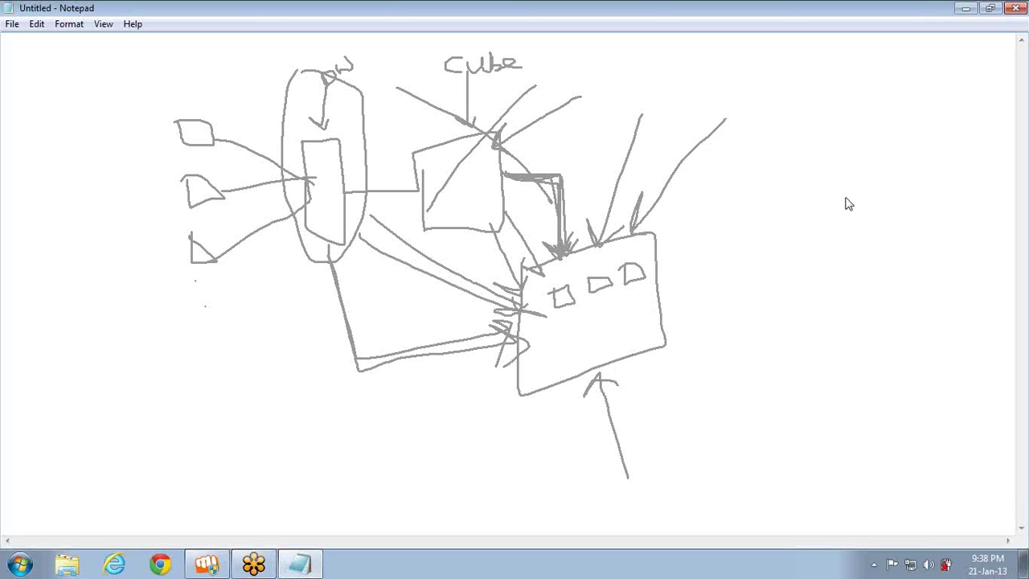
key("Escape")
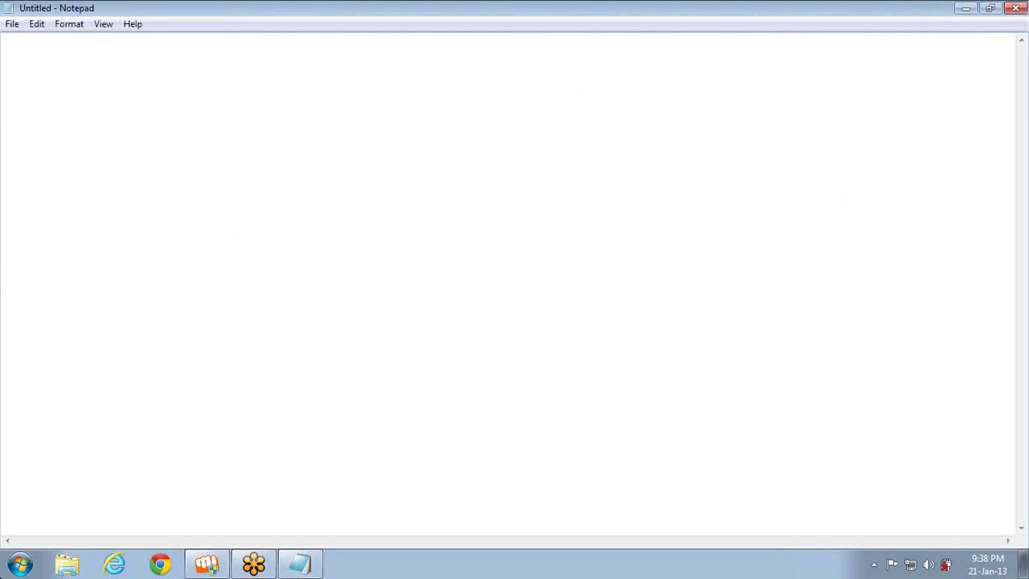
Open SQL Server Business Intelligence Development Studio and maximize its window
left_click(20, 564)
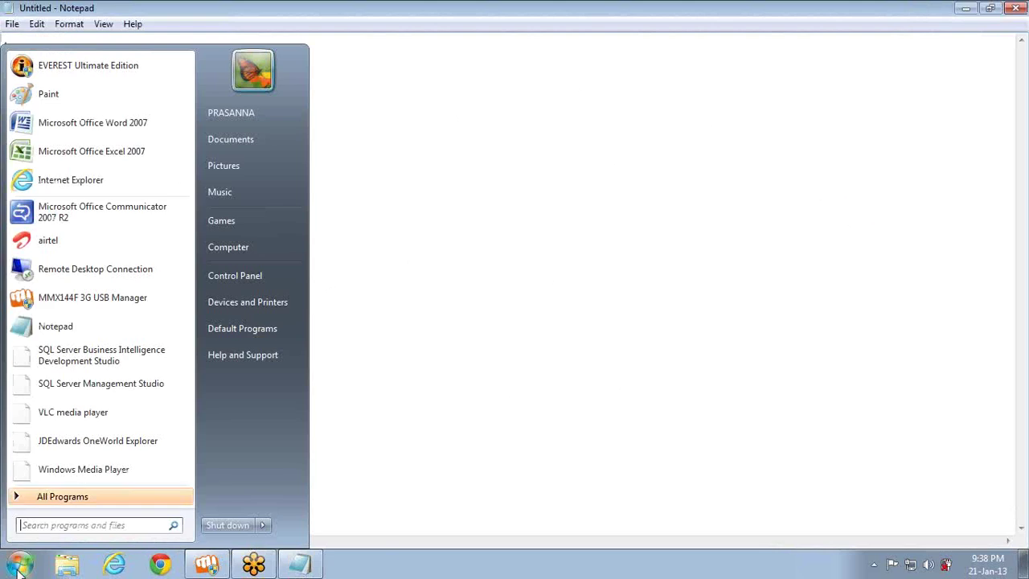
left_click(97, 363)
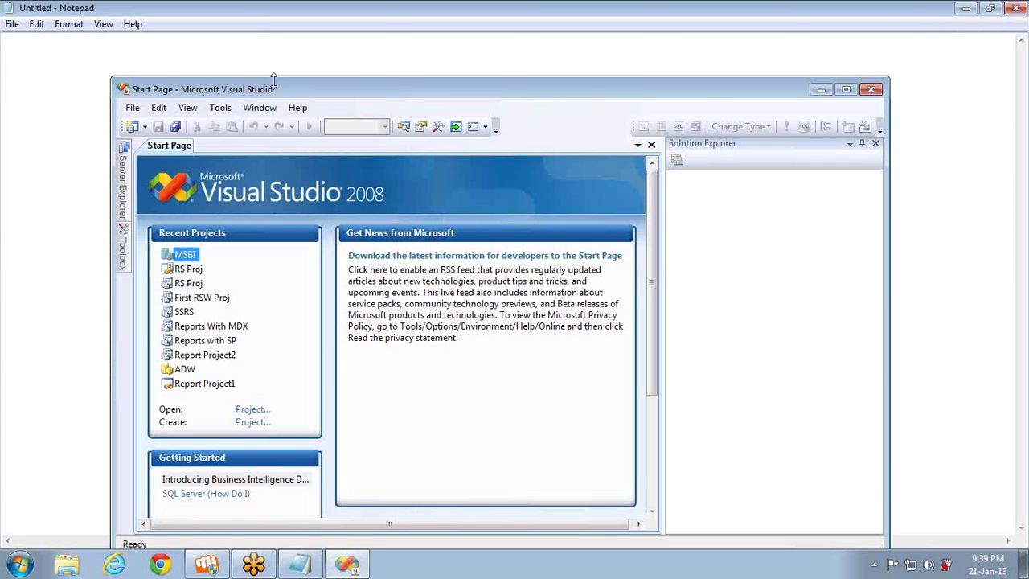
left_click_drag(273, 85, 273, 9)
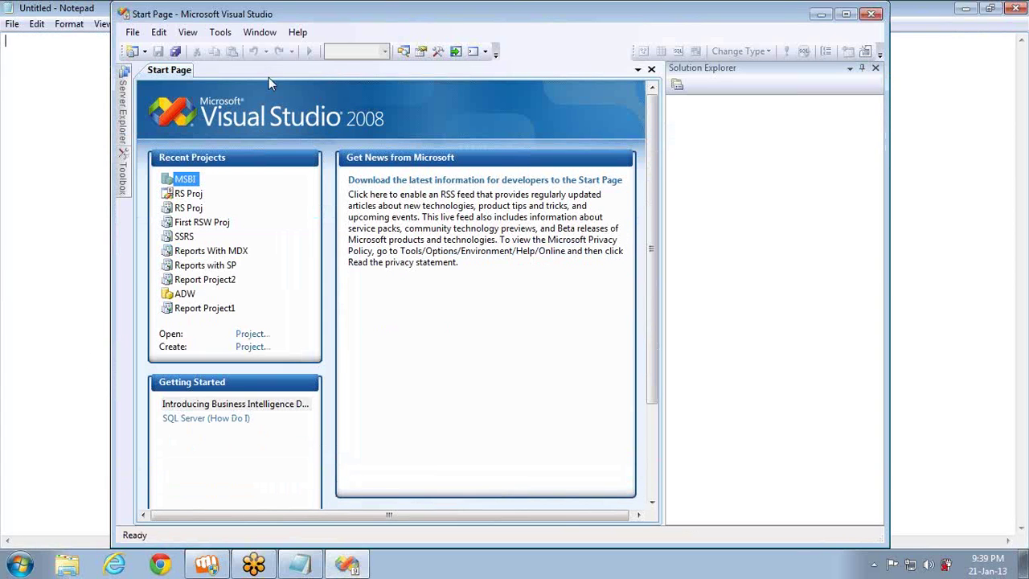
double_click(164, 12)
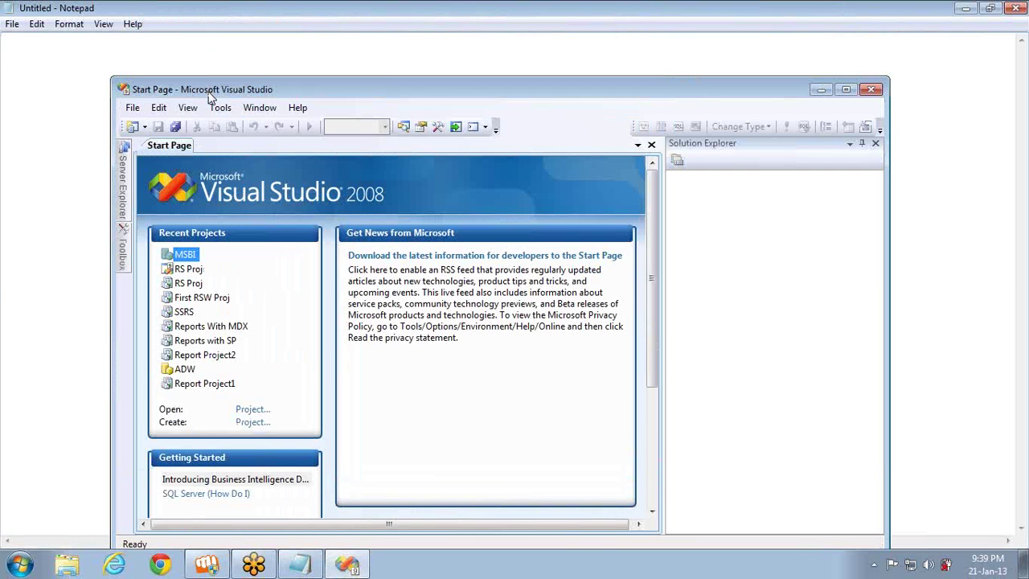
double_click(209, 90)
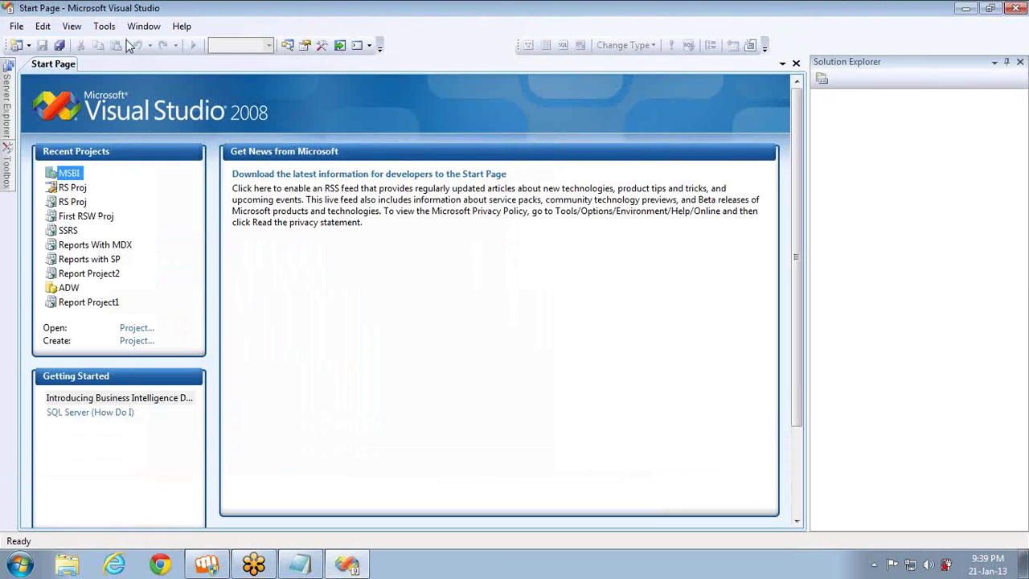
Start creating a new project to bring up the available project templates
left_click(16, 27)
mouse_move(41, 50)
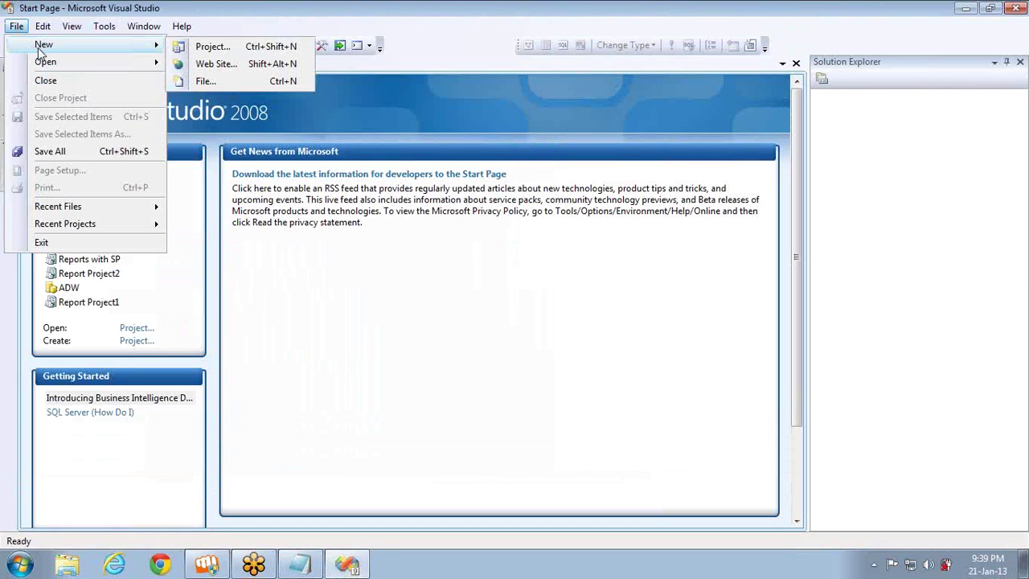
left_click(190, 48)
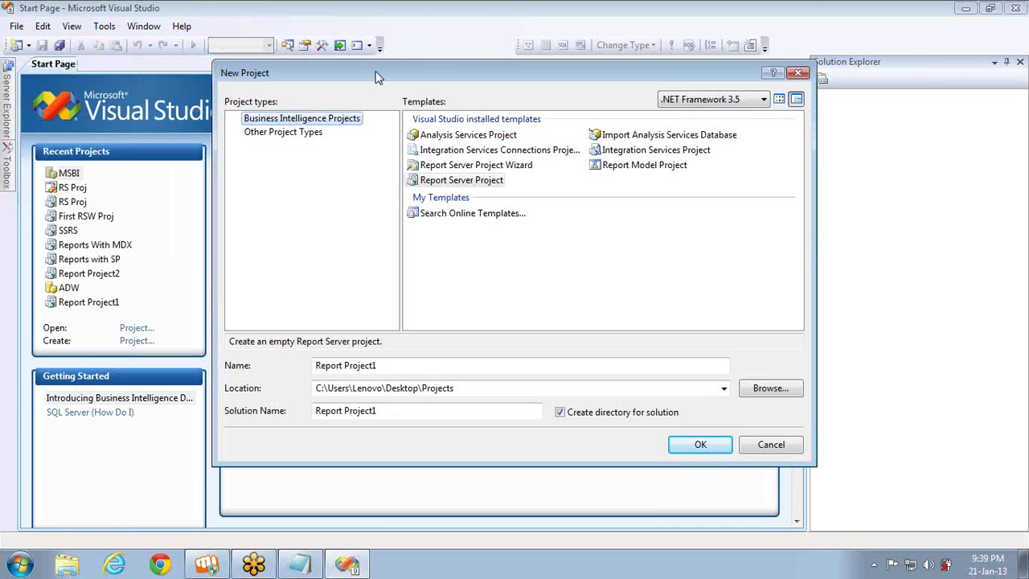
Compare the Report Server Project Wizard, Report Model Project and Report Server Project templates, finishing on Report Server Project
left_click(448, 166)
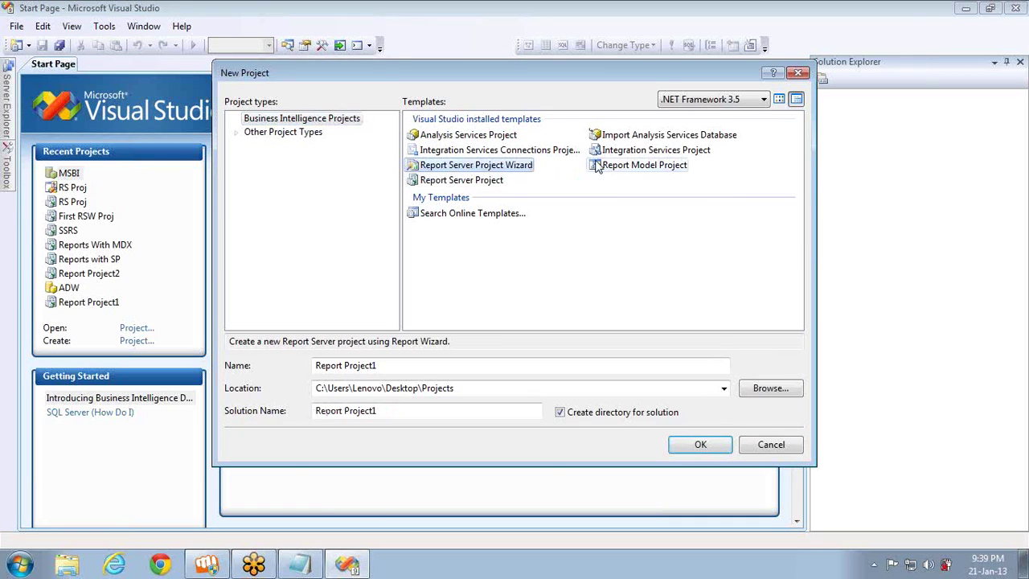
left_click(623, 166)
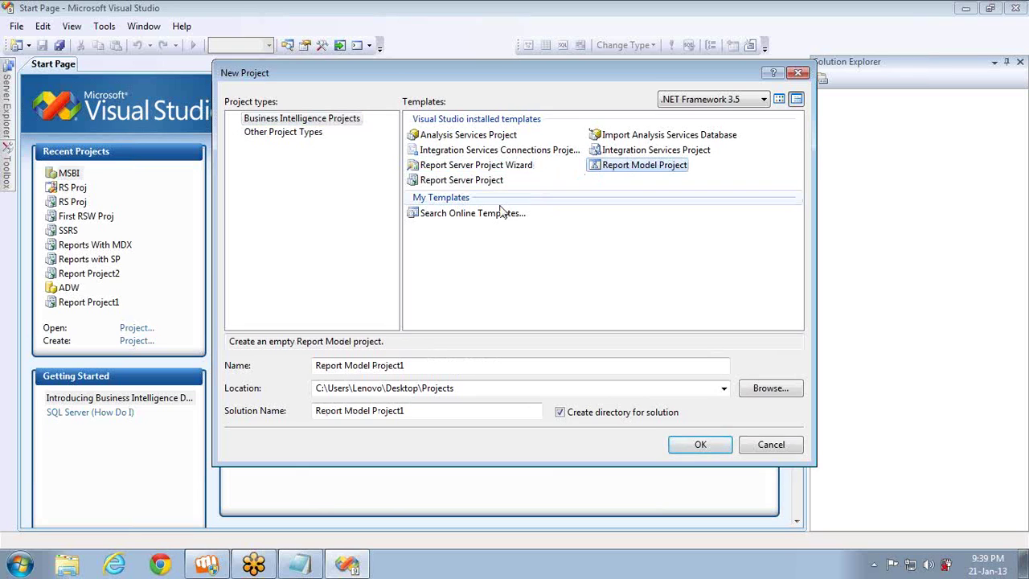
left_click(460, 183)
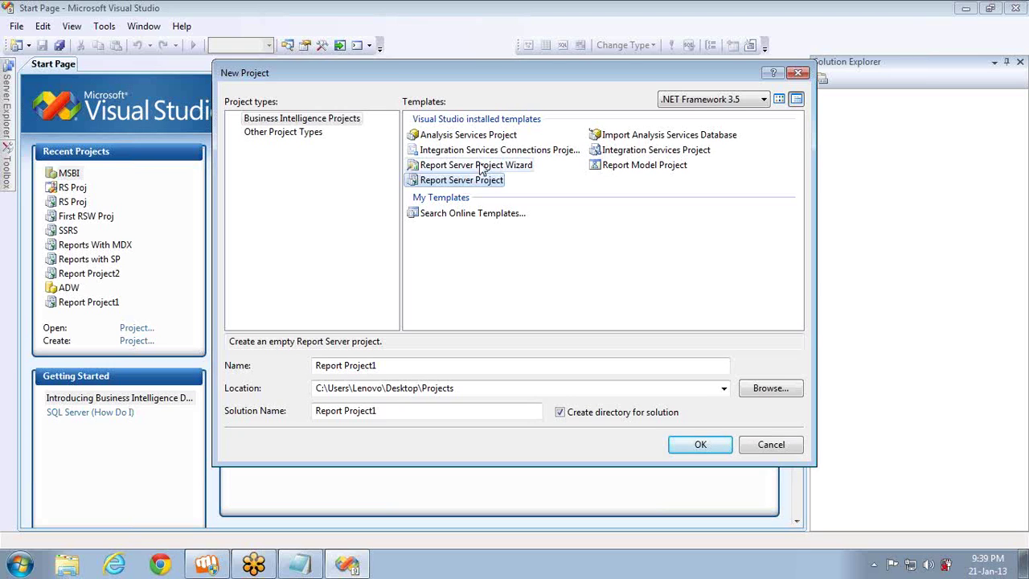
left_click(480, 167)
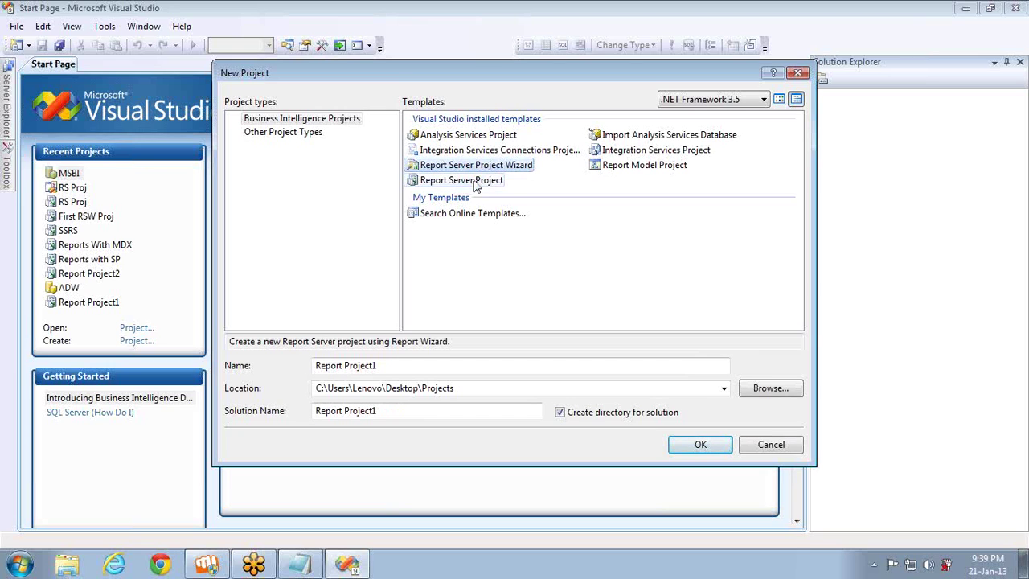
left_click(476, 185)
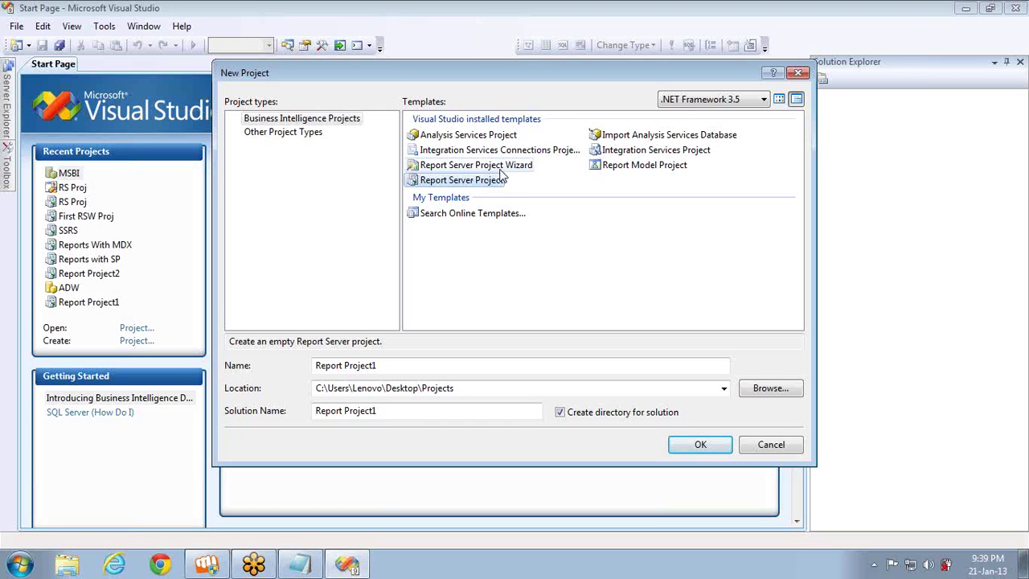
left_click(501, 168)
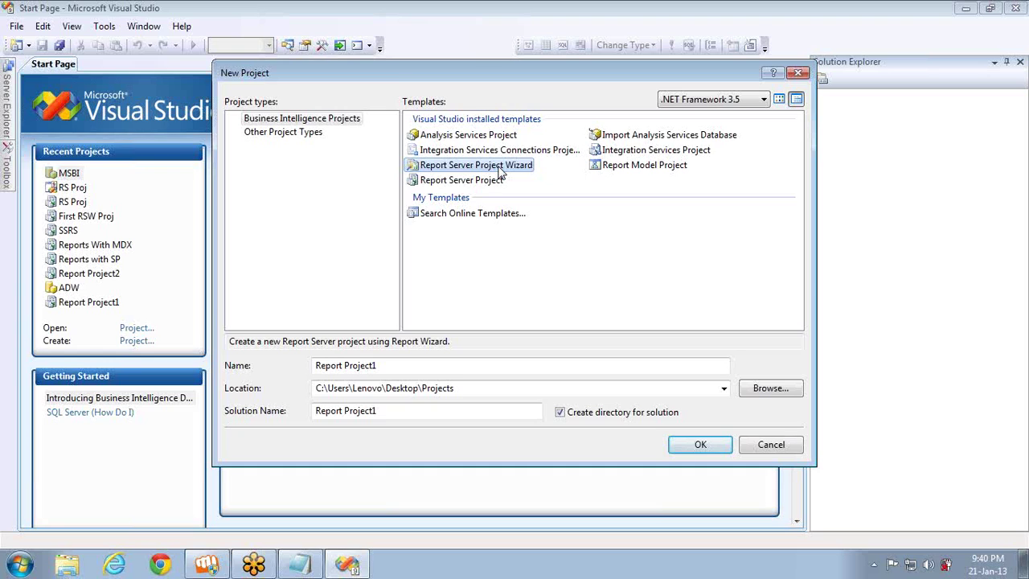
left_click(492, 184)
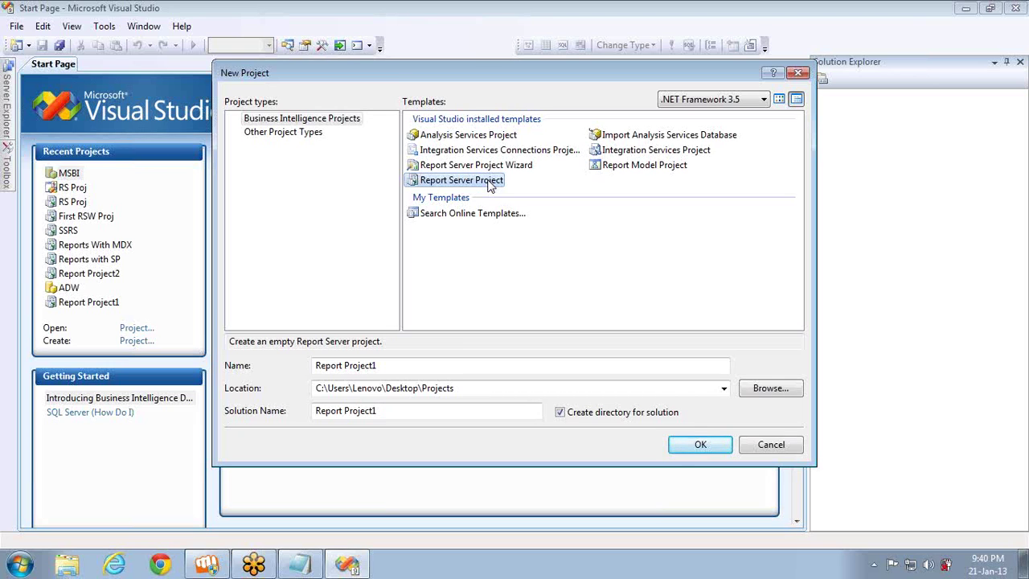
left_click(617, 172)
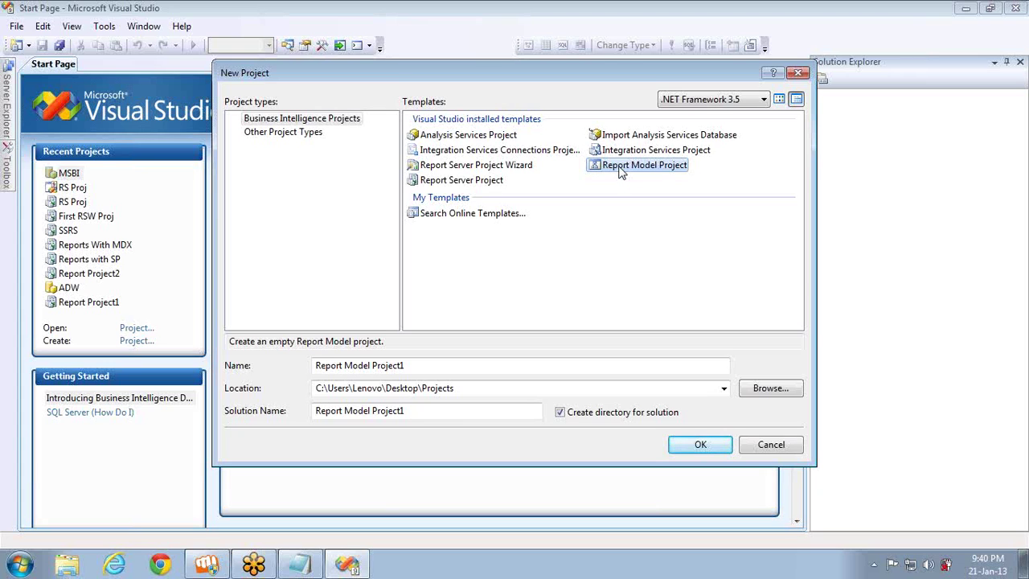
left_click(493, 168)
left_click(483, 182)
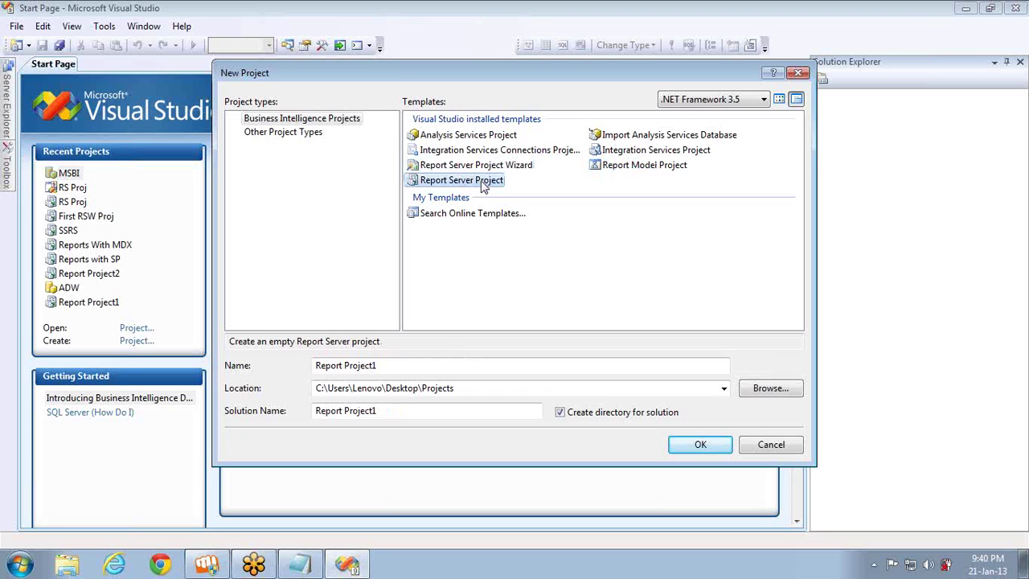
Compare the descriptions of the Report Server Project Wizard and Report Server Project templates
left_click(481, 166)
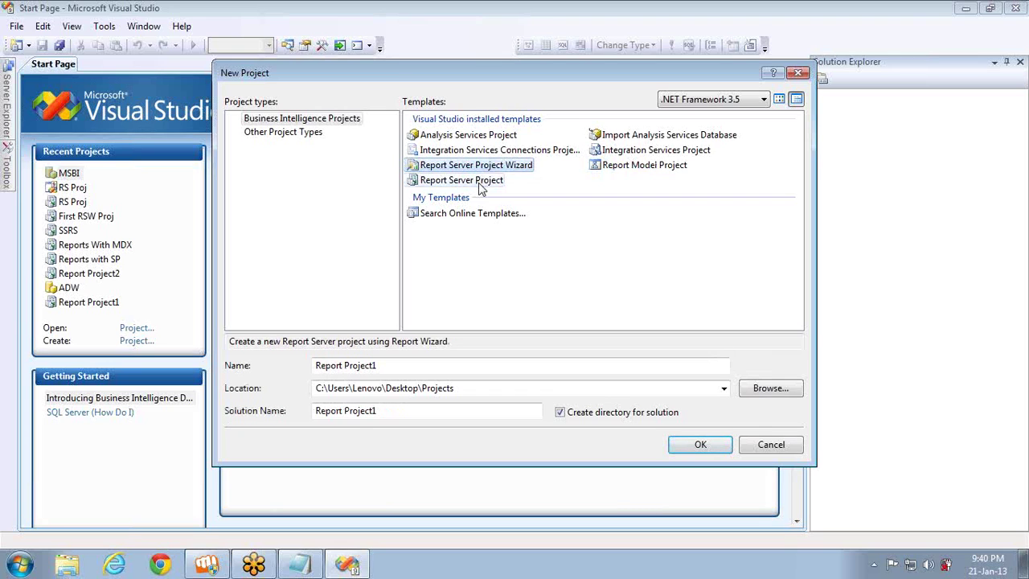
left_click(481, 183)
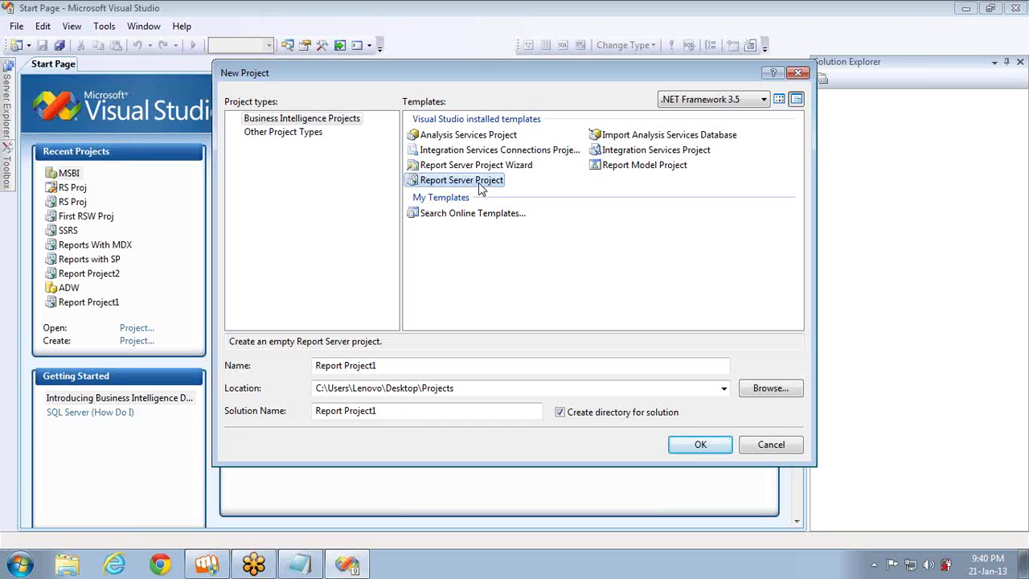
key("Up")
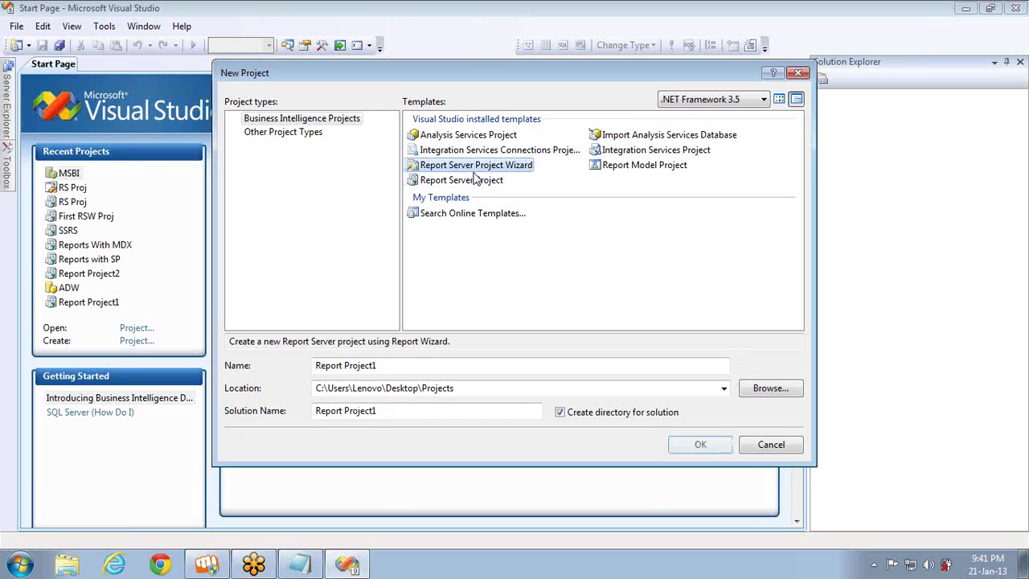
left_click(481, 182)
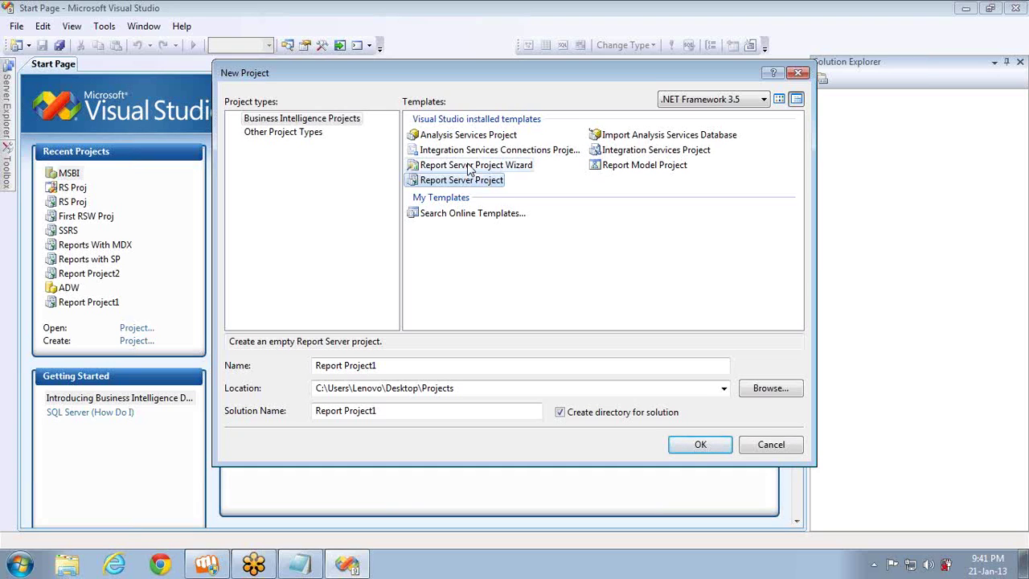
left_click(470, 167)
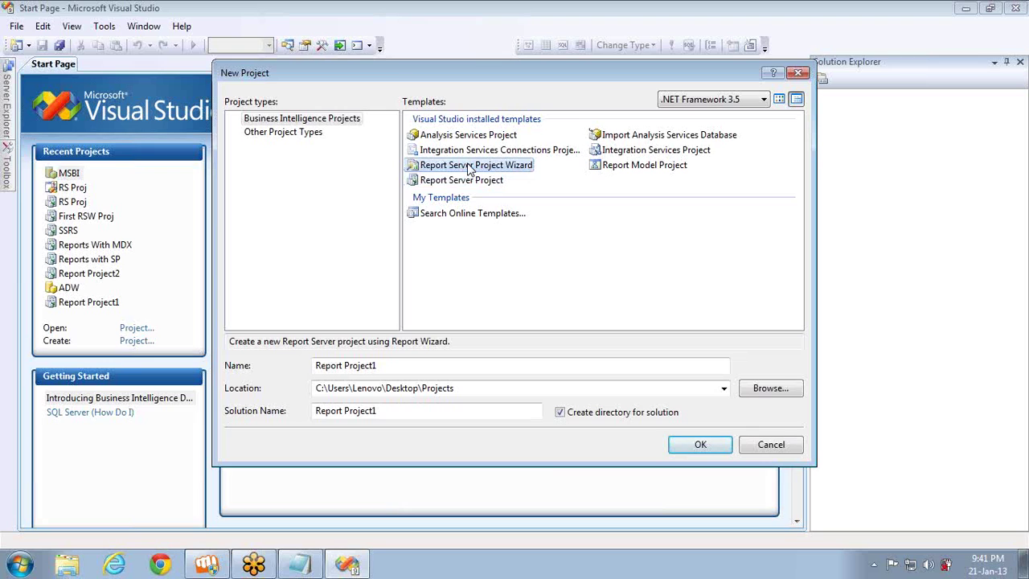
left_click(468, 183)
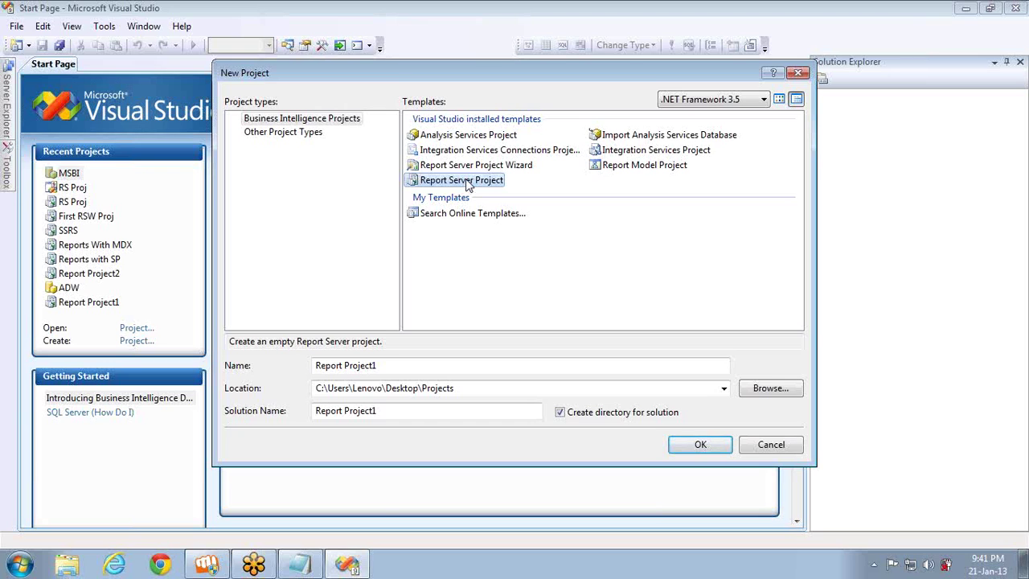
Create a project named RS Wiz from the Report Server Project Wizard template, keeping the Projects folder on the desktop as its location
left_click(466, 167)
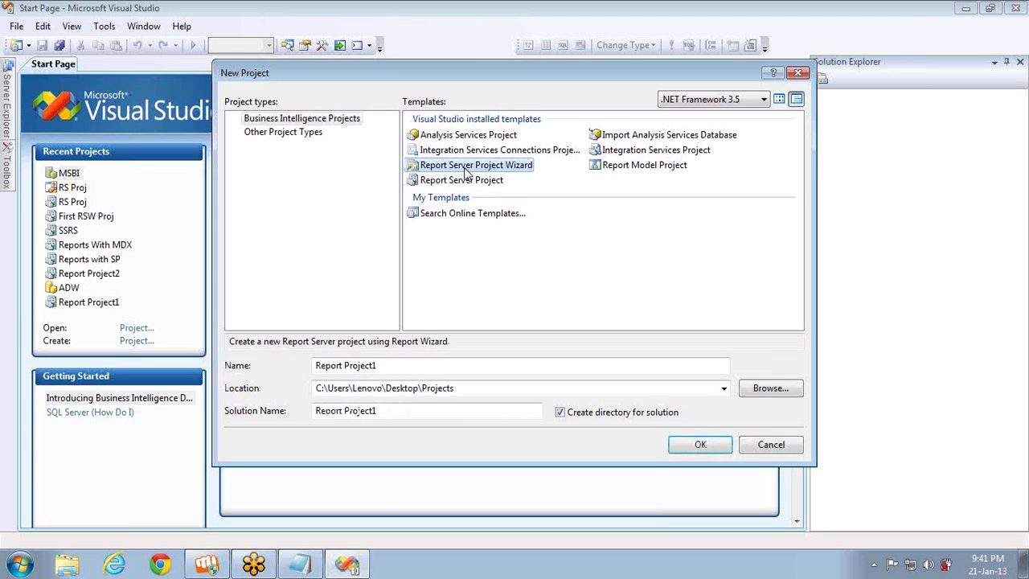
double_click(404, 366)
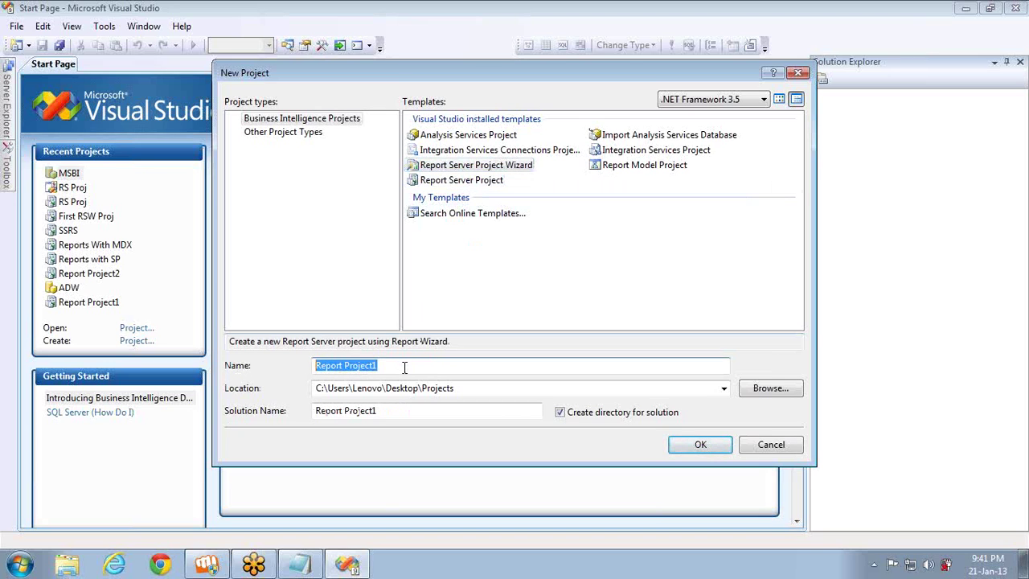
type("R")
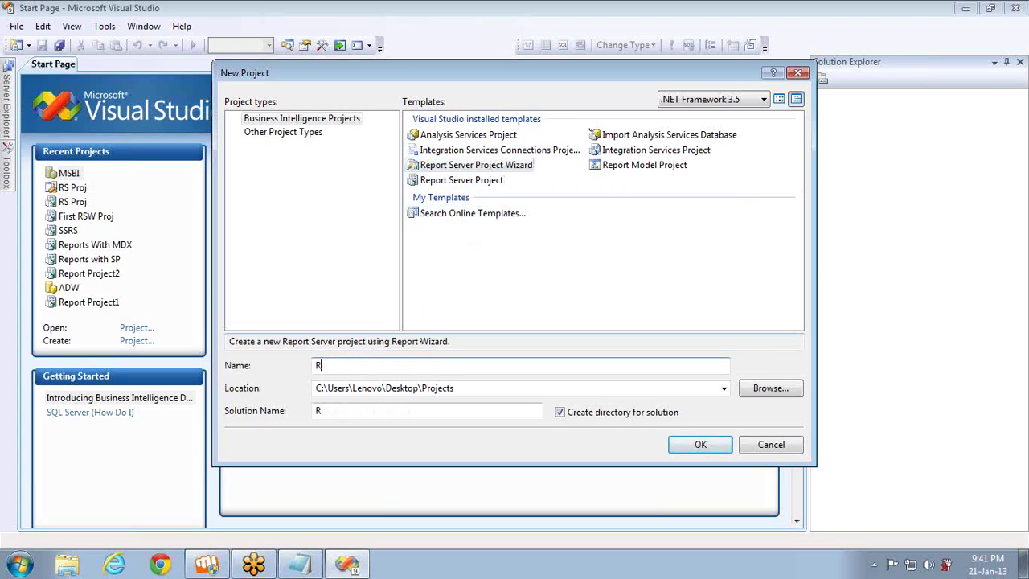
type("S Wiz")
left_click(480, 388)
key("Home")
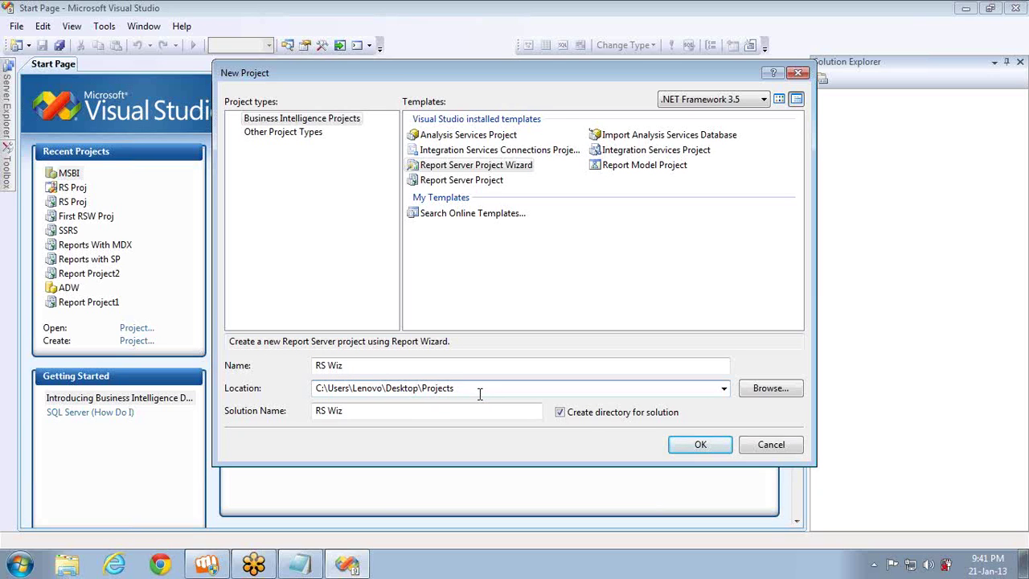
left_click(692, 448)
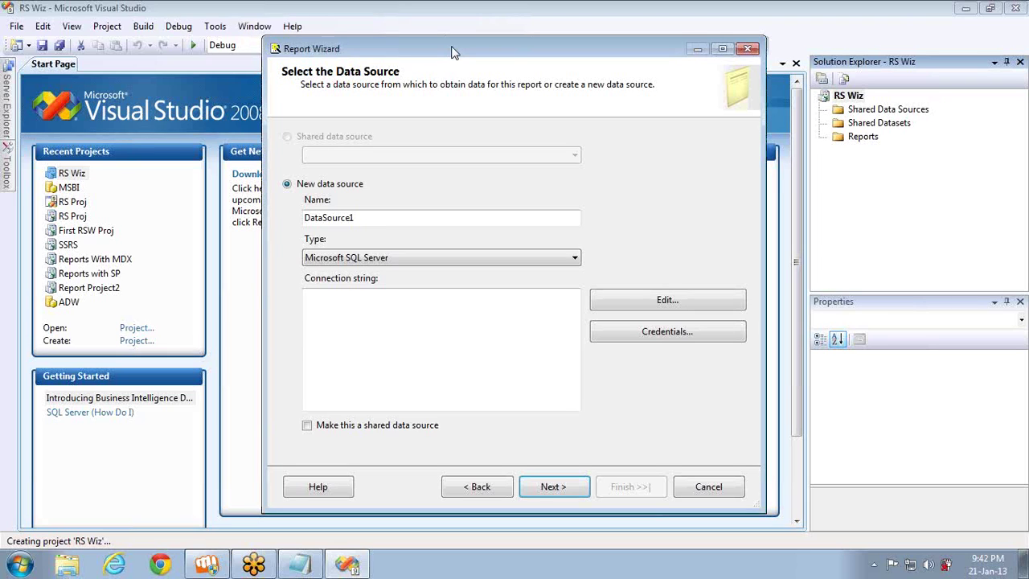
Connect the new Microsoft SQL Server data source to the AdventureWorksDW database on server "." and proceed to the query design
left_click(369, 217)
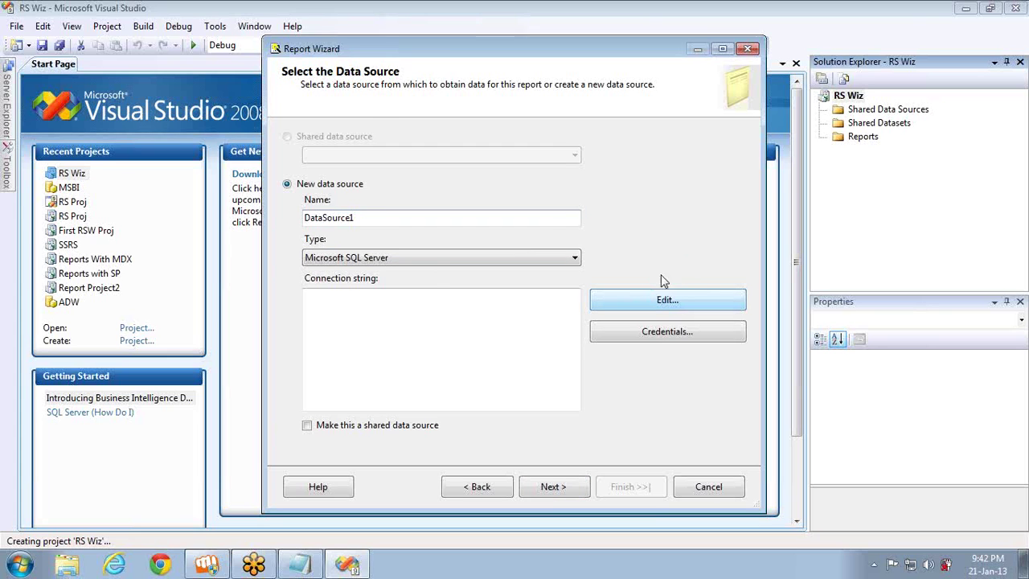
type(".")
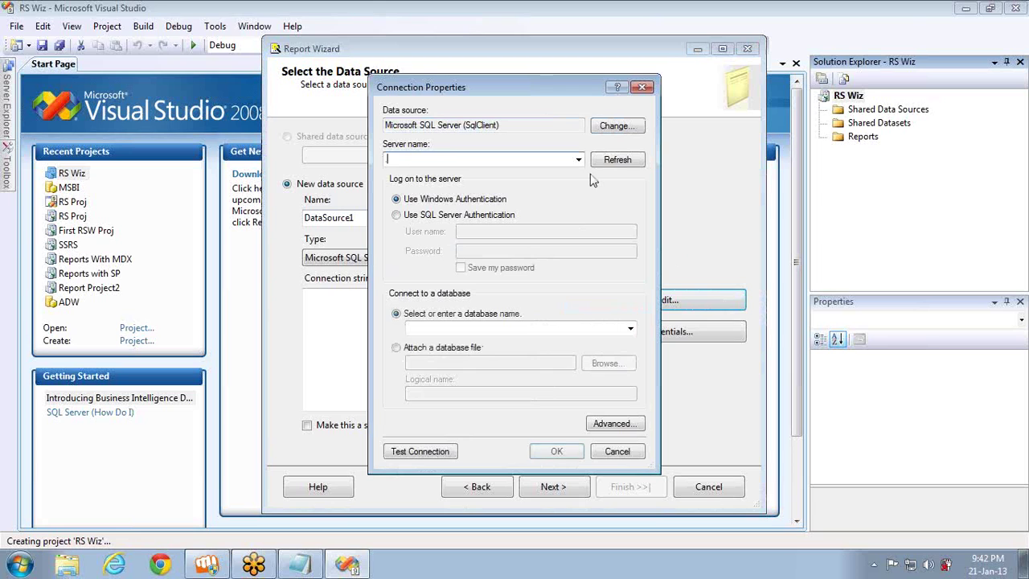
left_click(632, 327)
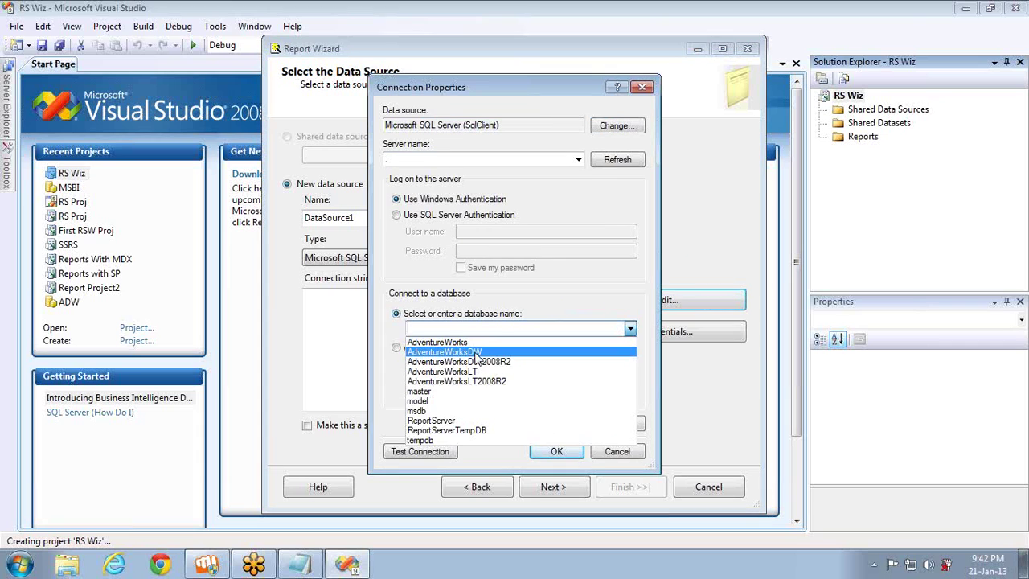
left_click(477, 353)
left_click(552, 450)
left_click(553, 487)
Enter the report query "select * from dimproduct" and accept Tabular as the report type
left_click(379, 233)
type("selectb")
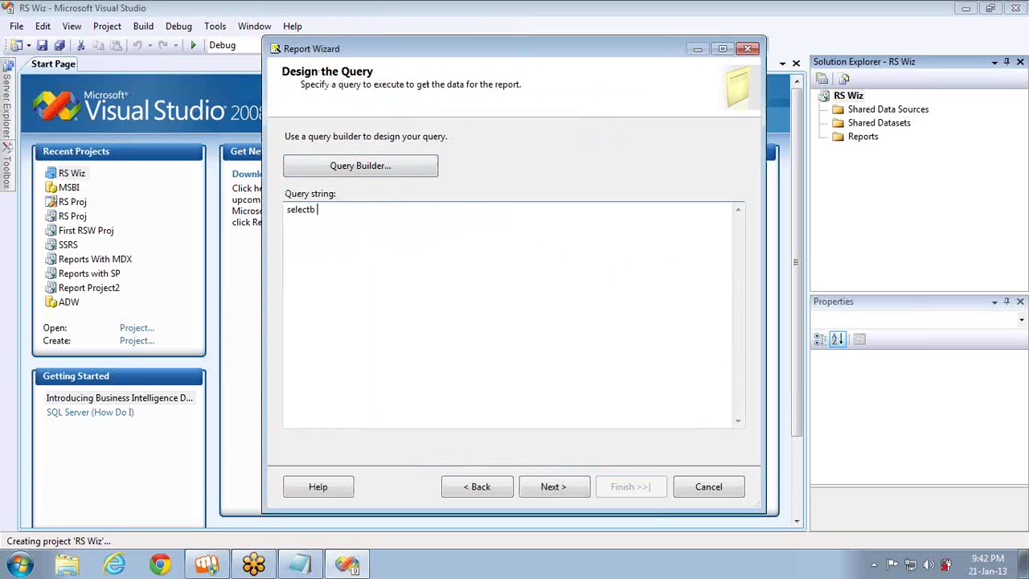
type("* from dimproduct")
left_click(570, 487)
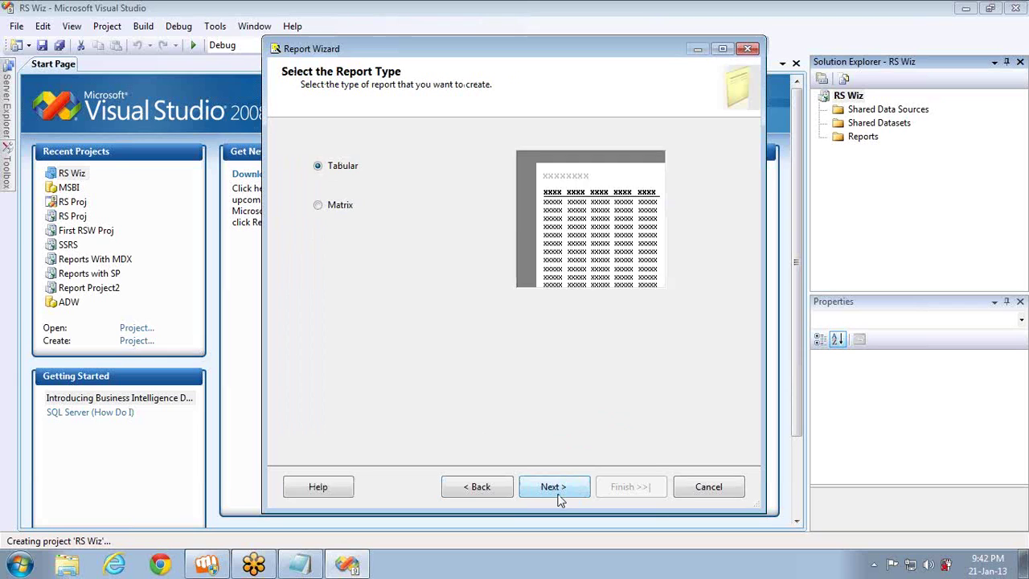
left_click(553, 488)
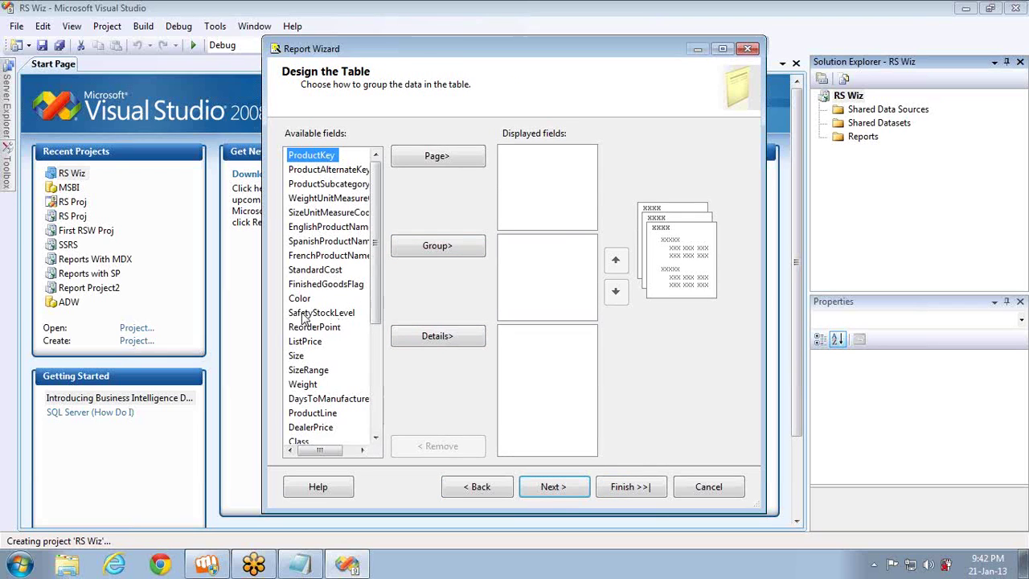
Add EnglishProductName, Color and Class as the table's group fields
left_click(317, 231)
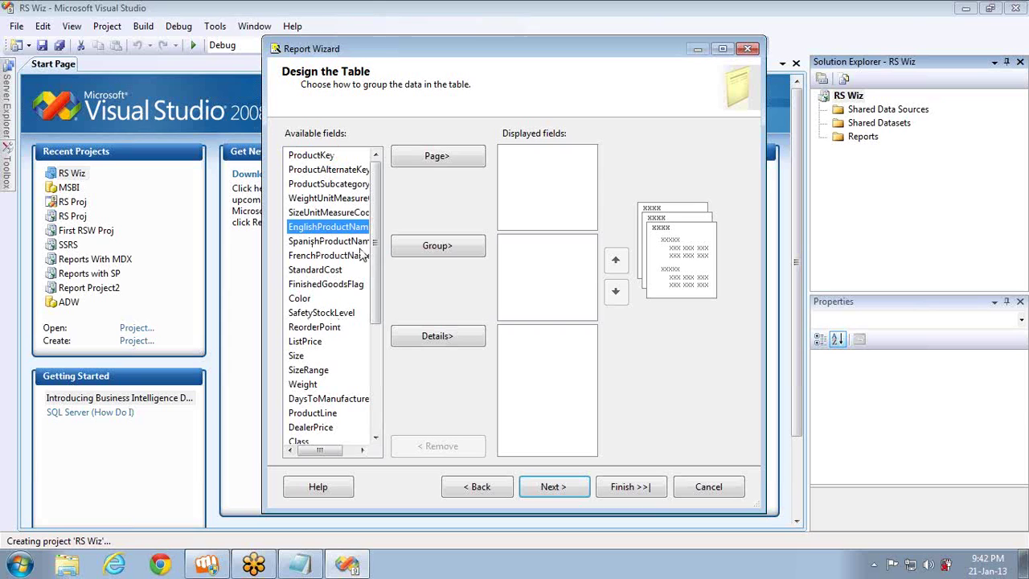
left_click(440, 251)
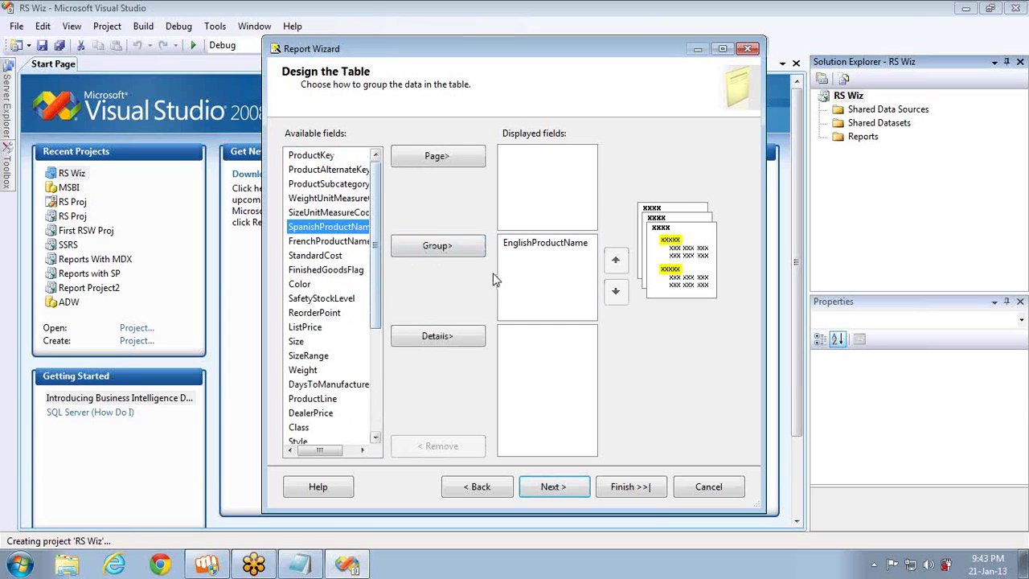
left_click(301, 285)
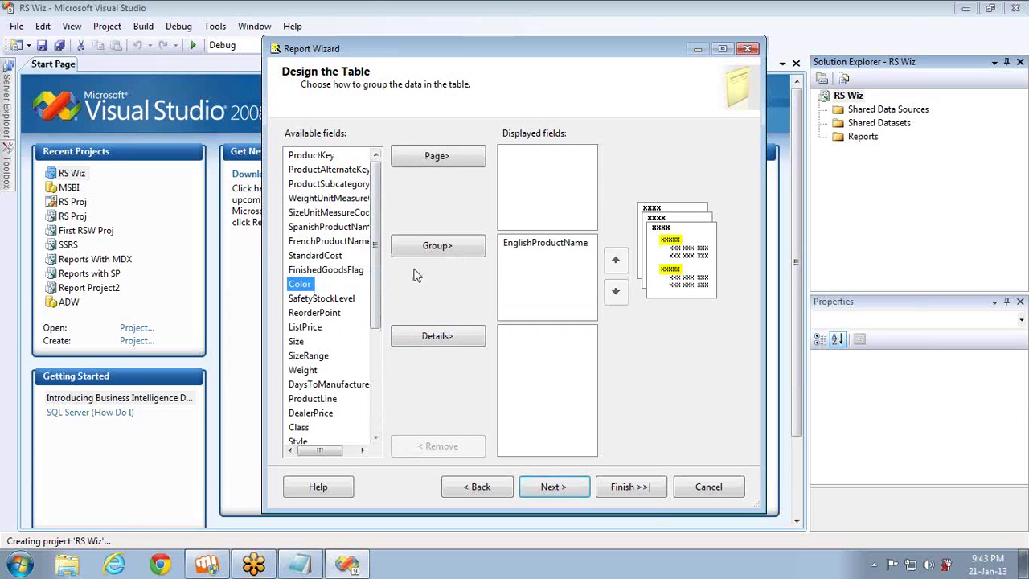
left_click(431, 254)
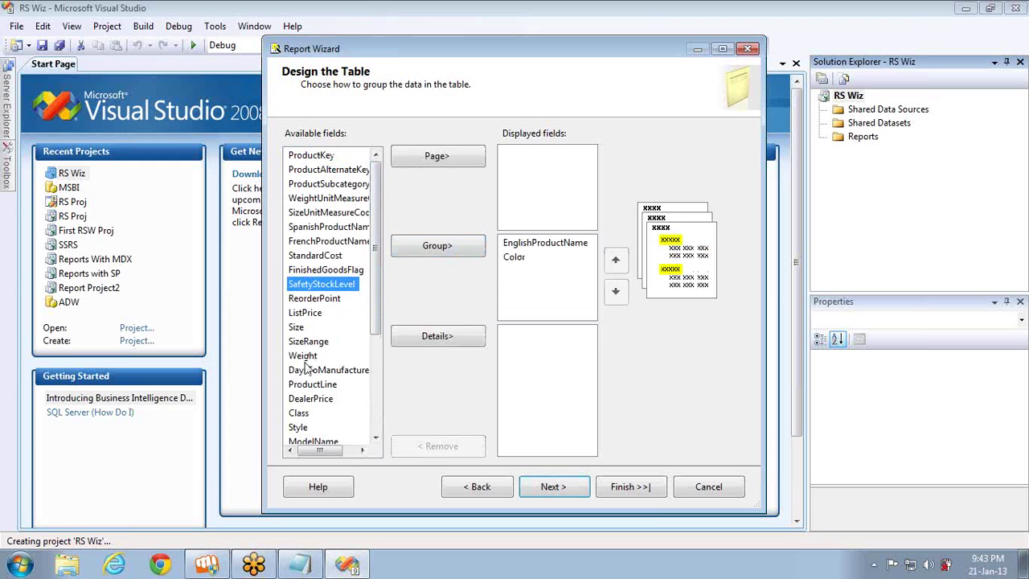
left_click(299, 413)
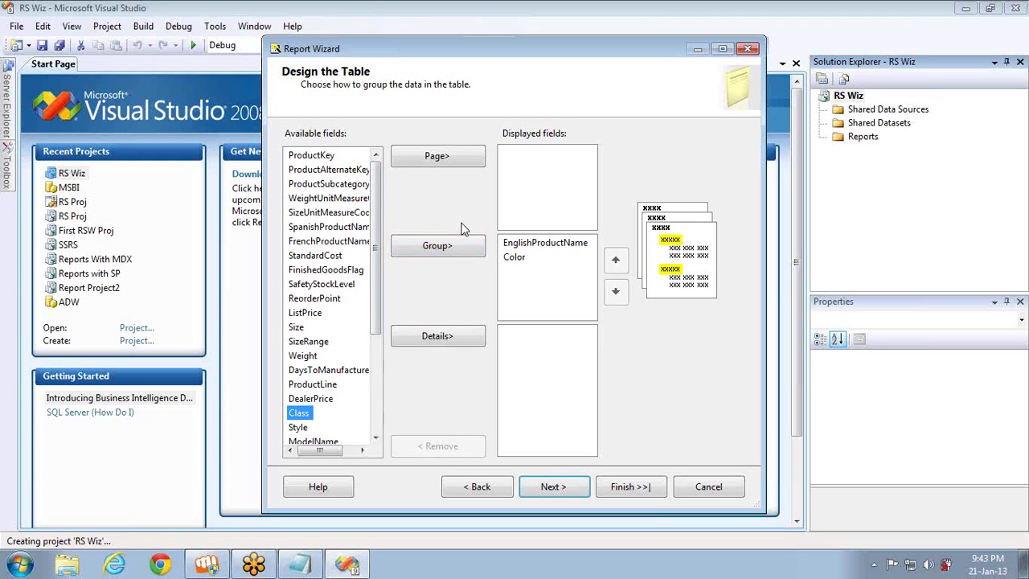
left_click(445, 250)
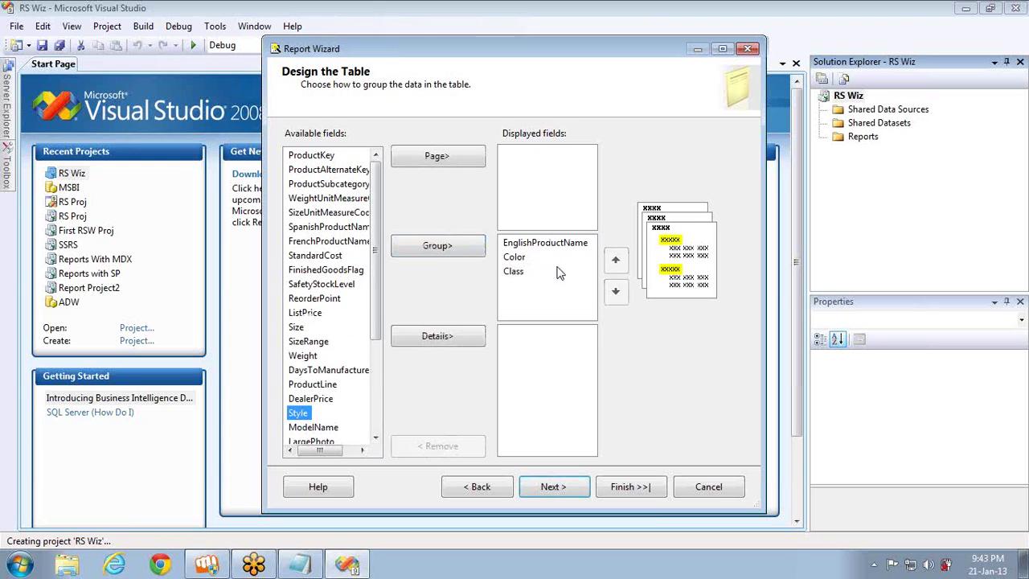
Reorder the group fields to Class, Color, EnglishProductName
left_click(515, 273)
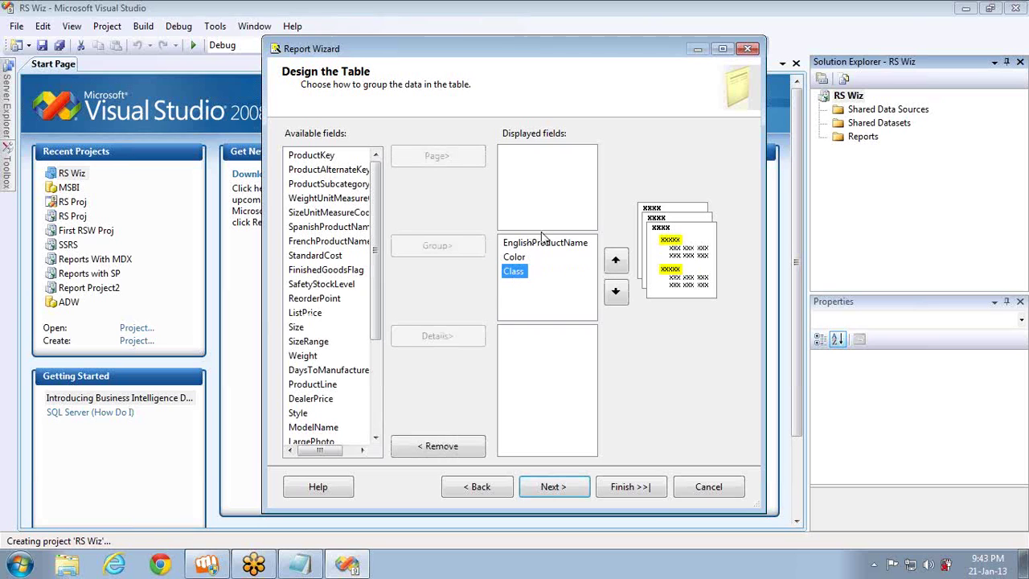
left_click(617, 261)
left_click(616, 261)
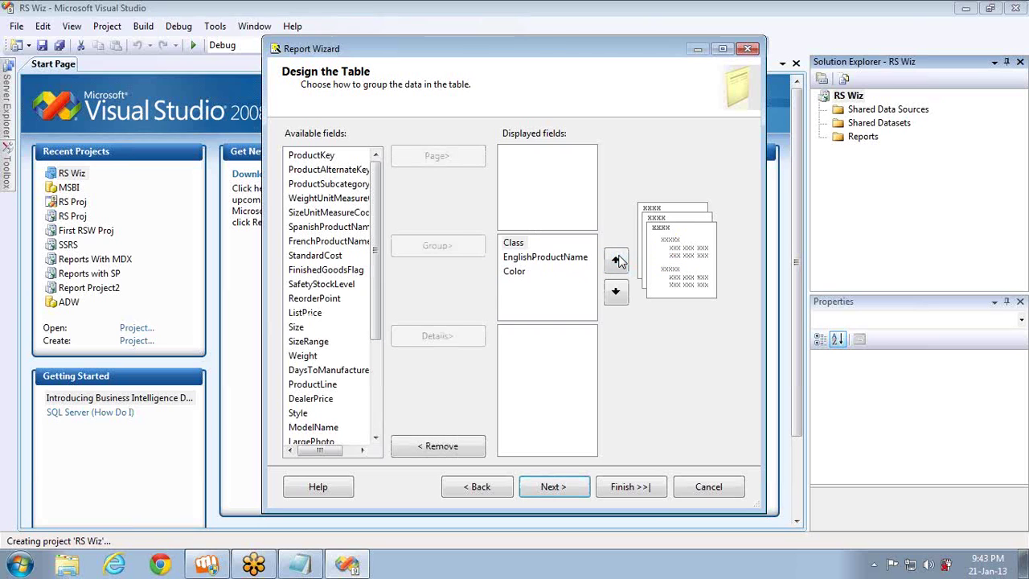
left_click(519, 272)
left_click(615, 261)
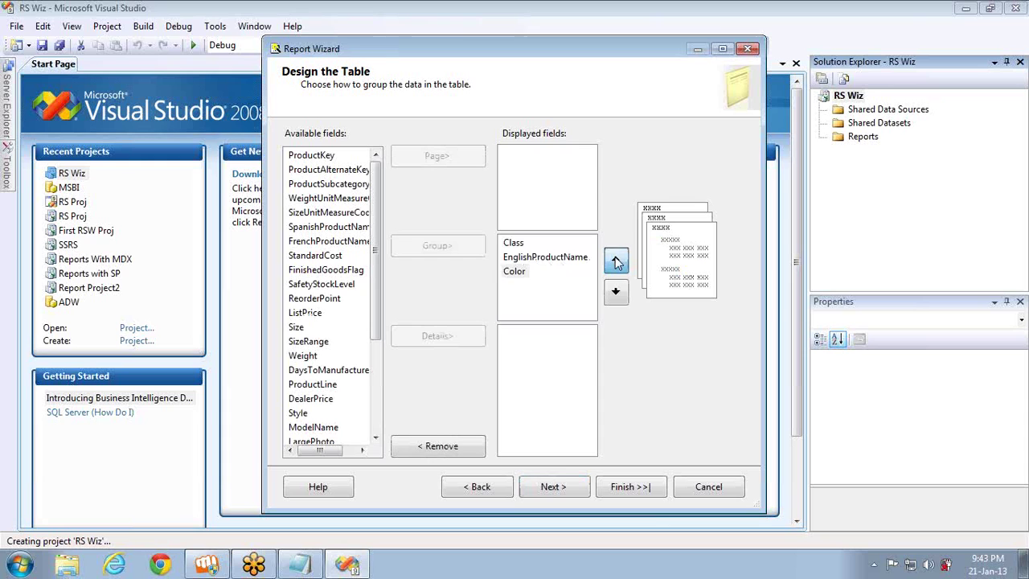
Add Size, SizeRange, Weight and ListPrice to the table's detail fields
left_click(296, 329)
left_click(418, 337)
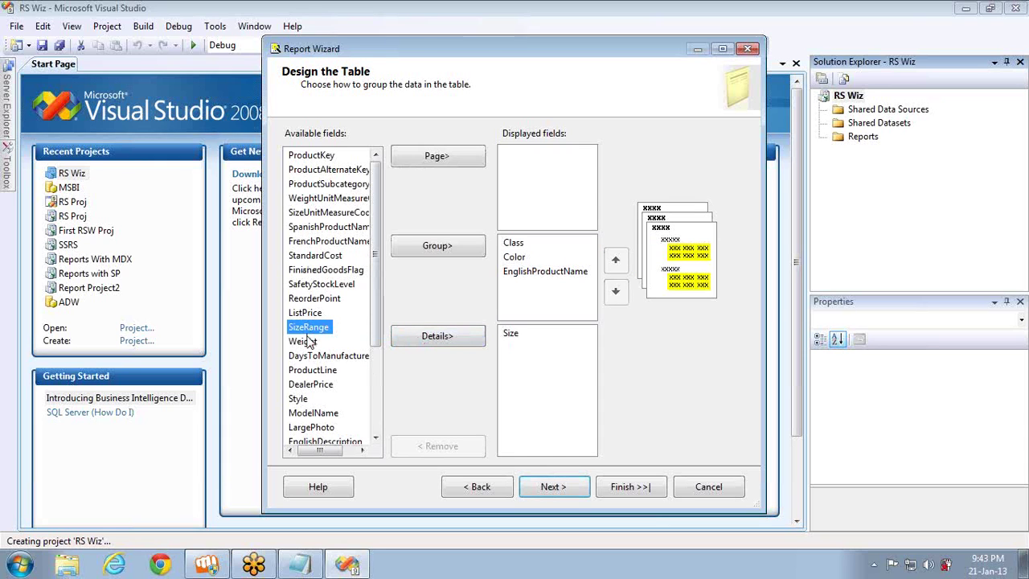
left_click(423, 338)
left_click(426, 341)
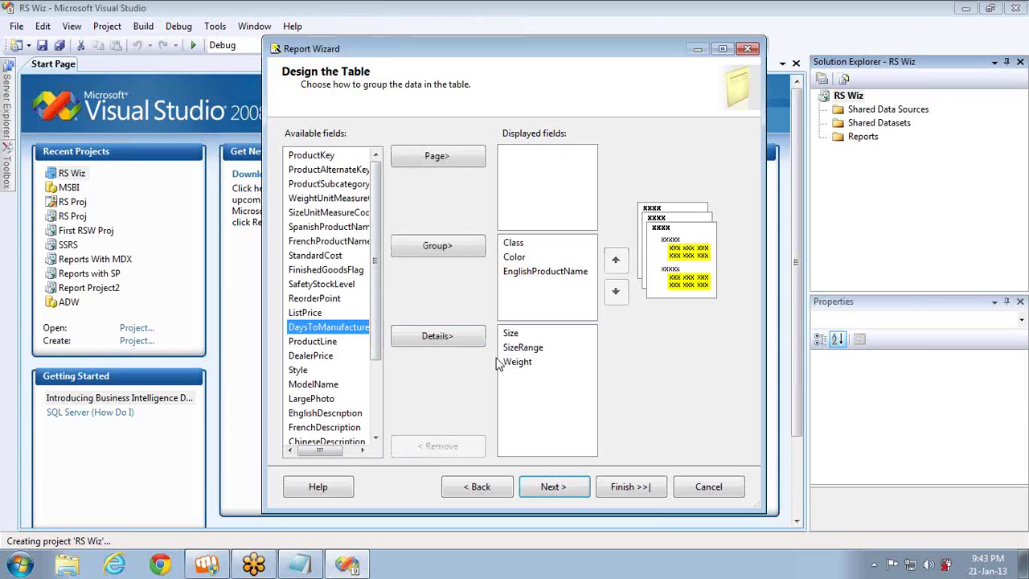
left_click(311, 314)
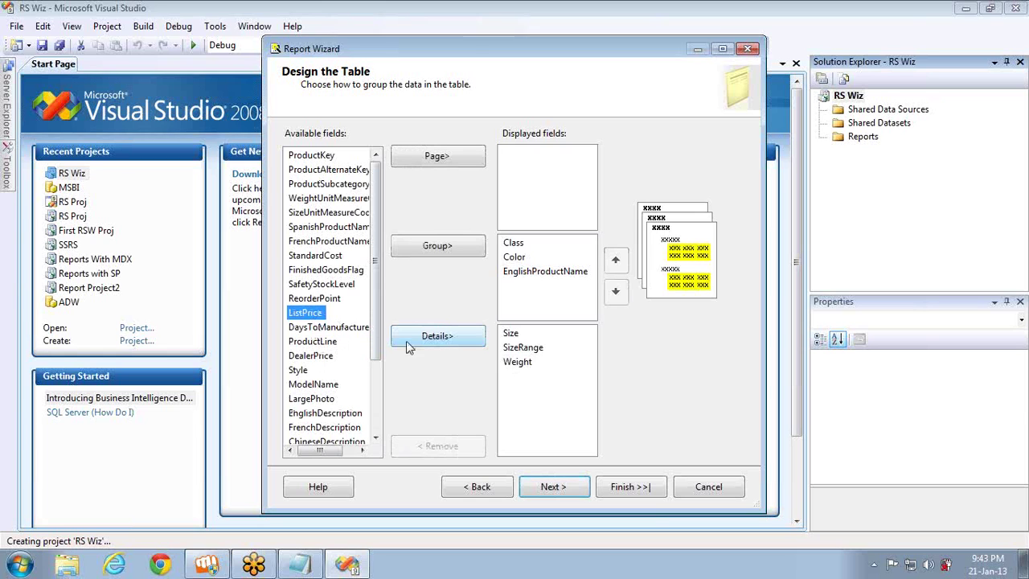
left_click(428, 341)
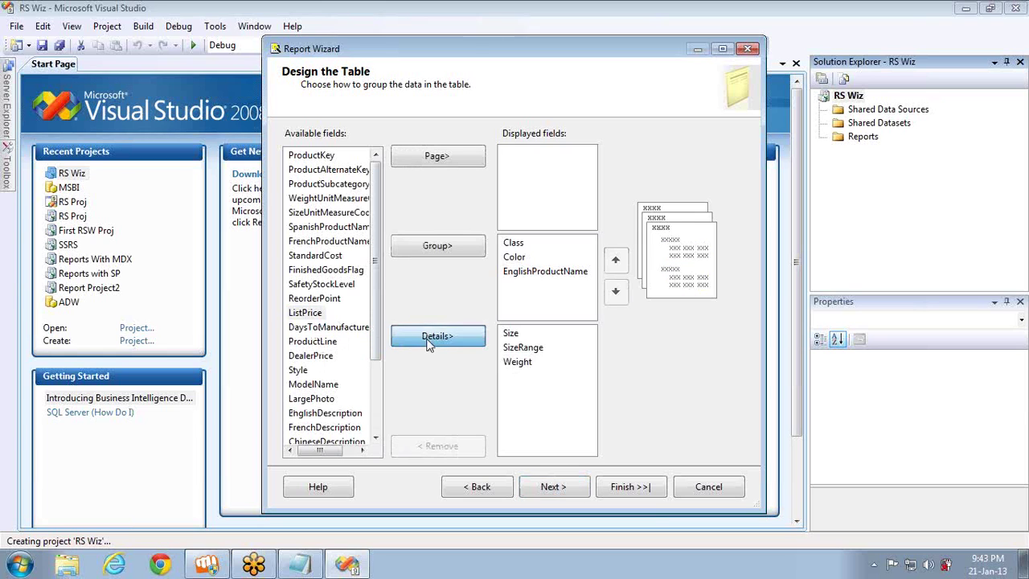
Accept the Stepped layout, Slate style and default deployment location, and name the report First
left_click(554, 487)
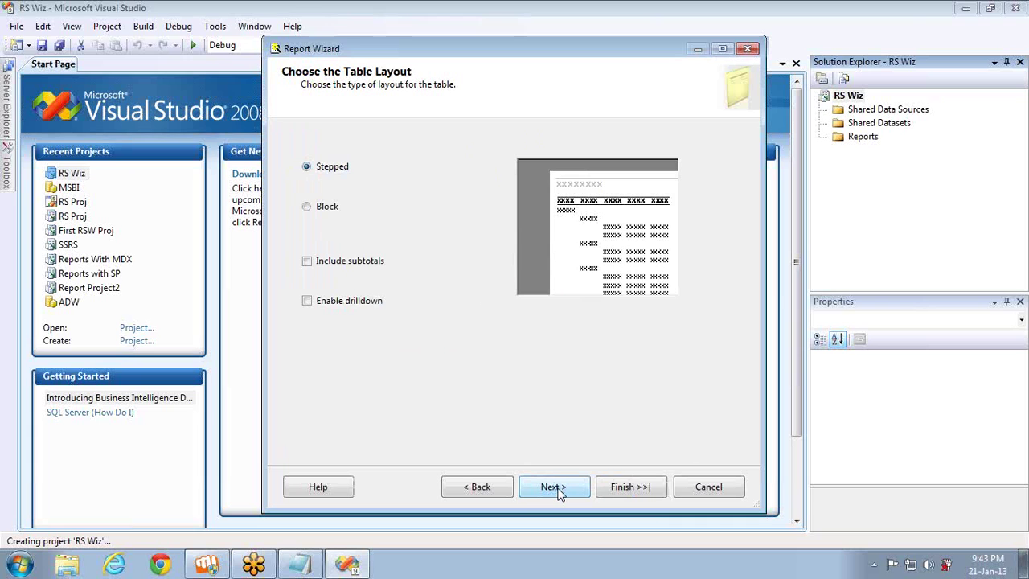
left_click(557, 490)
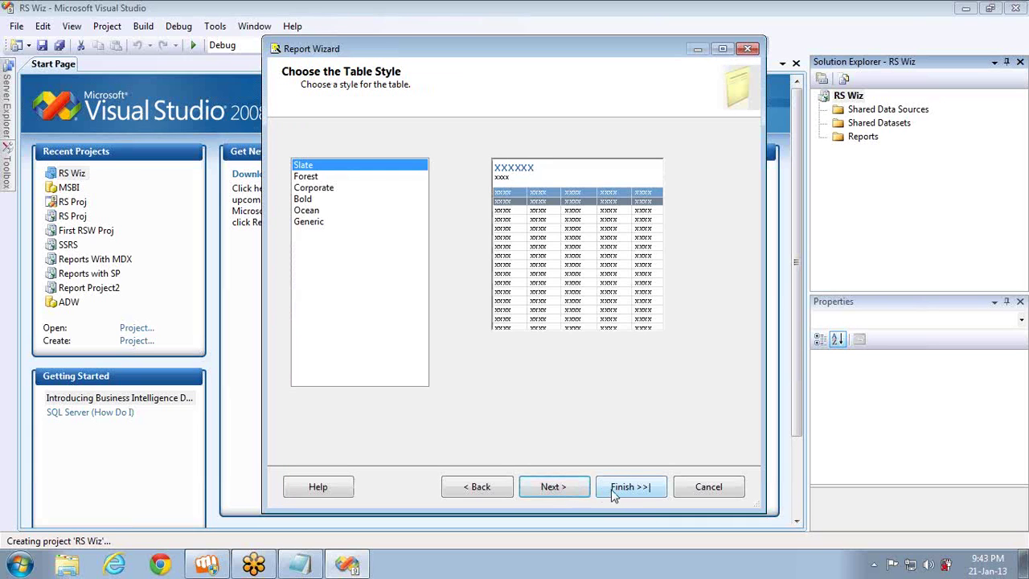
left_click(552, 488)
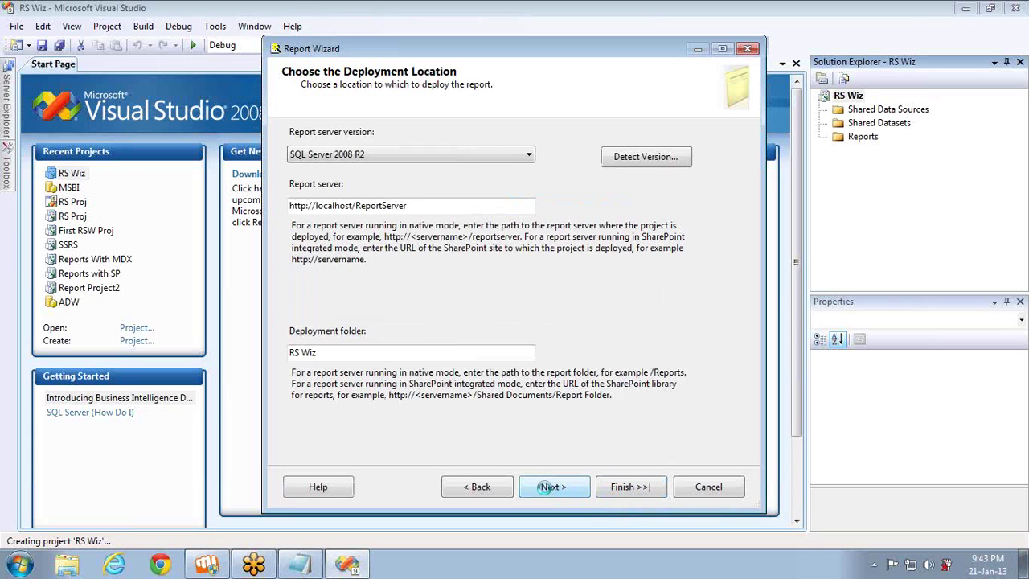
left_click(578, 489)
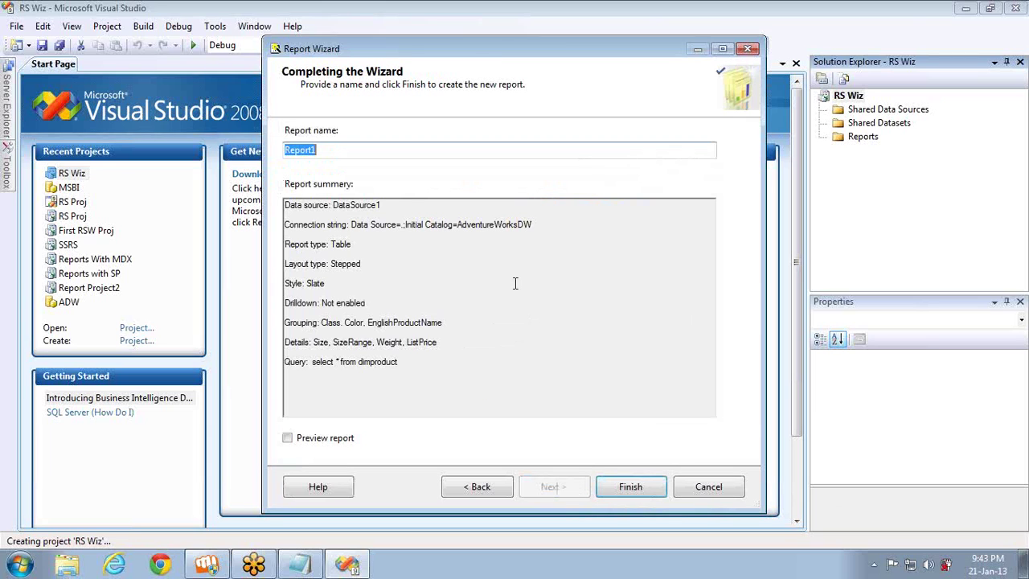
type("First")
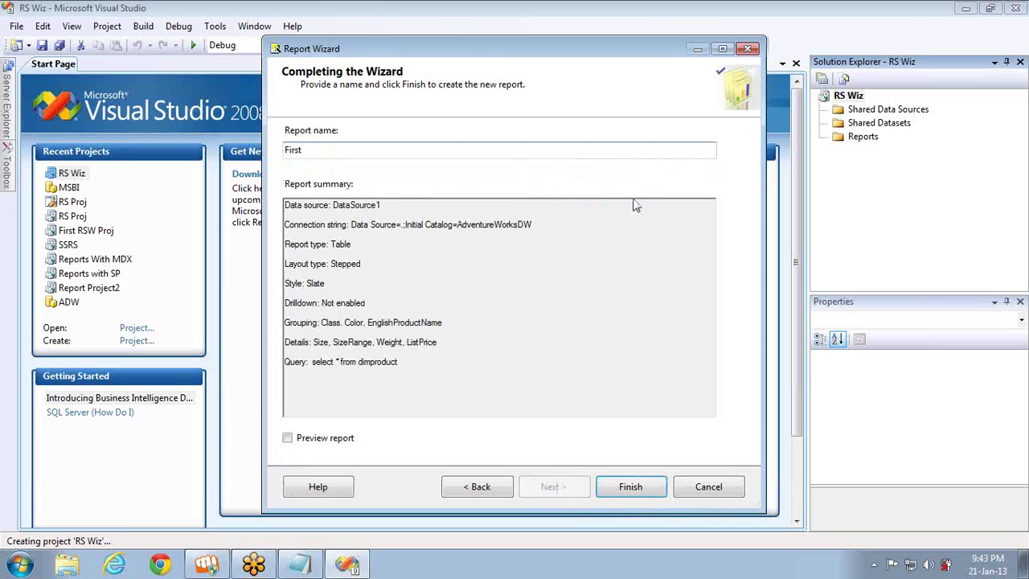
Finish the Report Wizard to generate the First report
left_click(641, 489)
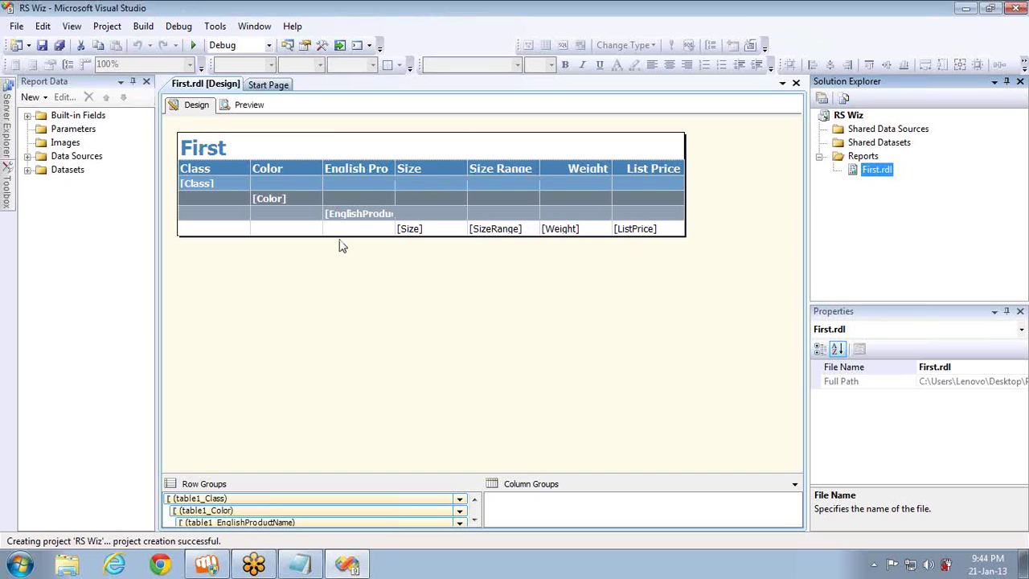
Open another instance of Business Intelligence Development Studio, create a Report Server Project named RS First, and maximize its window
left_click(25, 567)
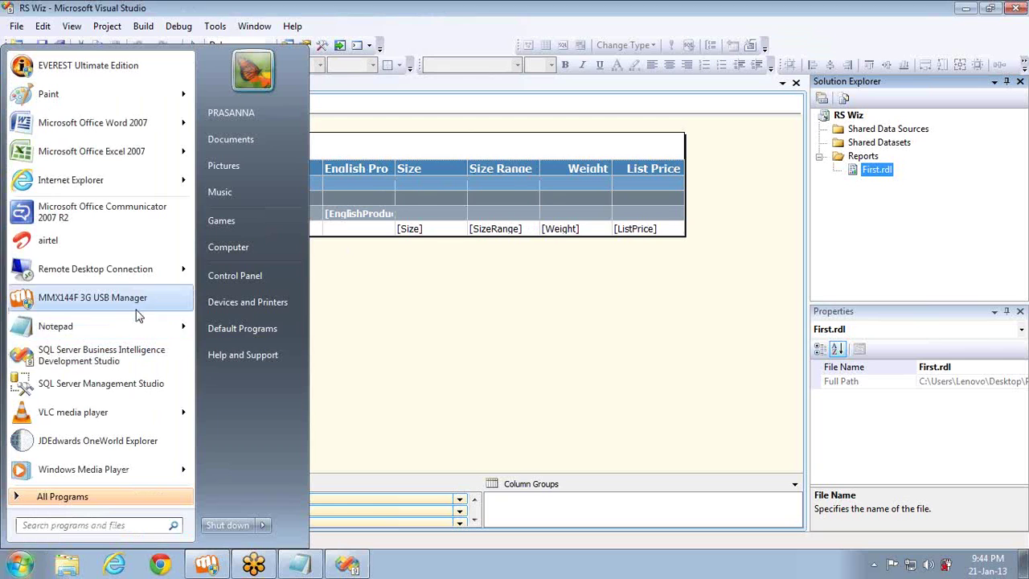
left_click(101, 355)
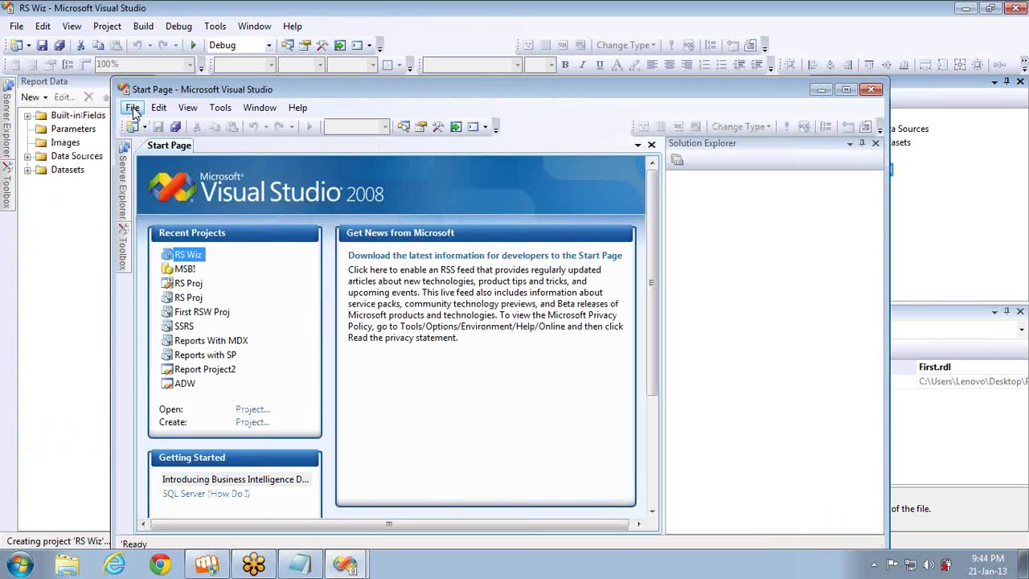
left_click(132, 107)
mouse_move(161, 126)
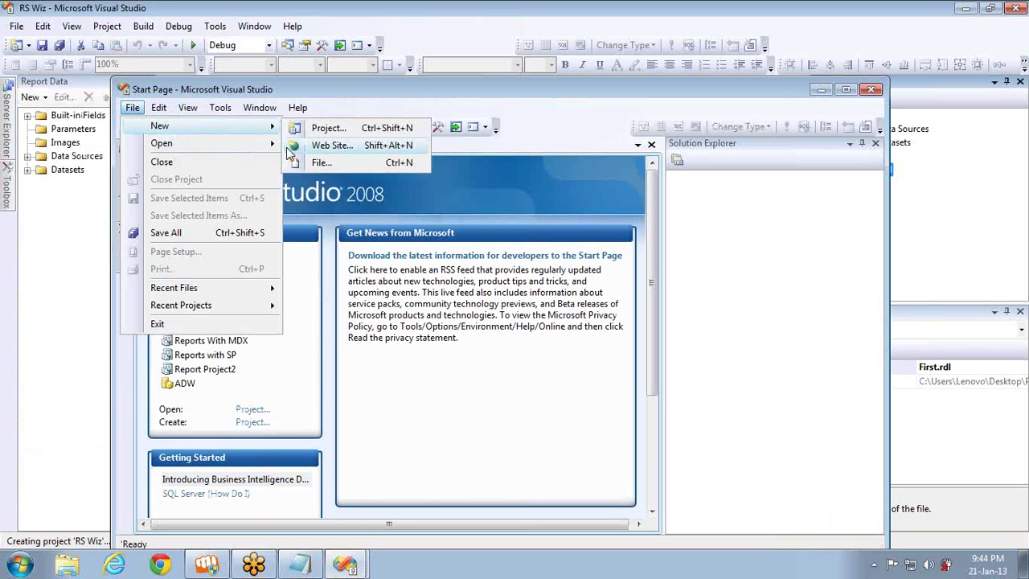
left_click(326, 128)
left_click(440, 227)
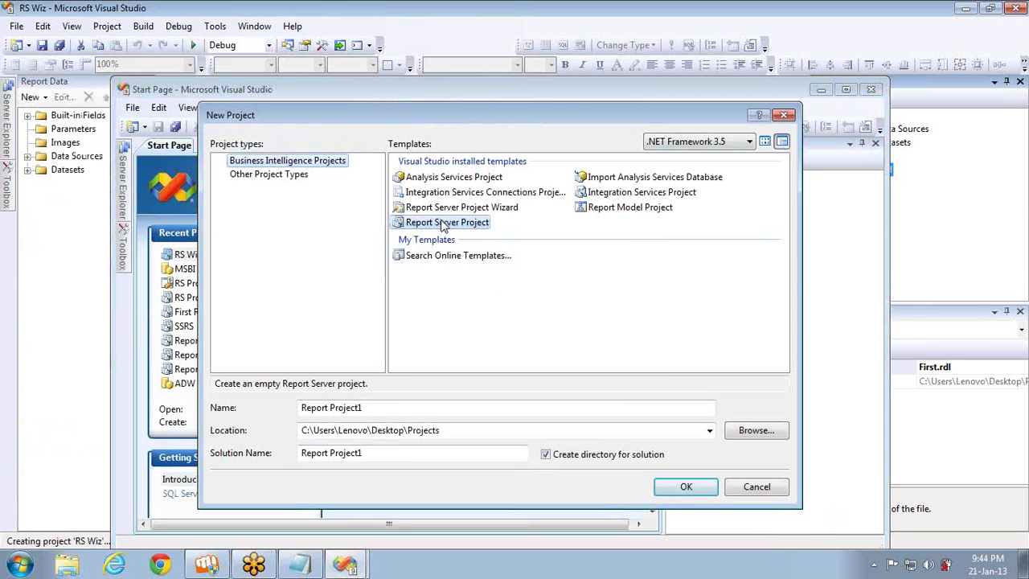
double_click(390, 407)
type("RS First")
left_click(690, 488)
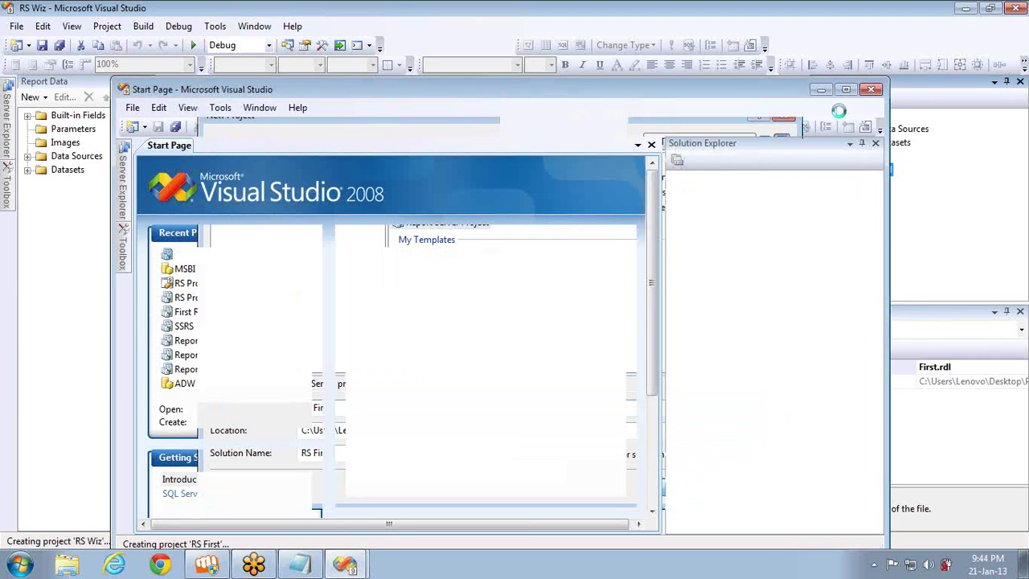
left_click(846, 89)
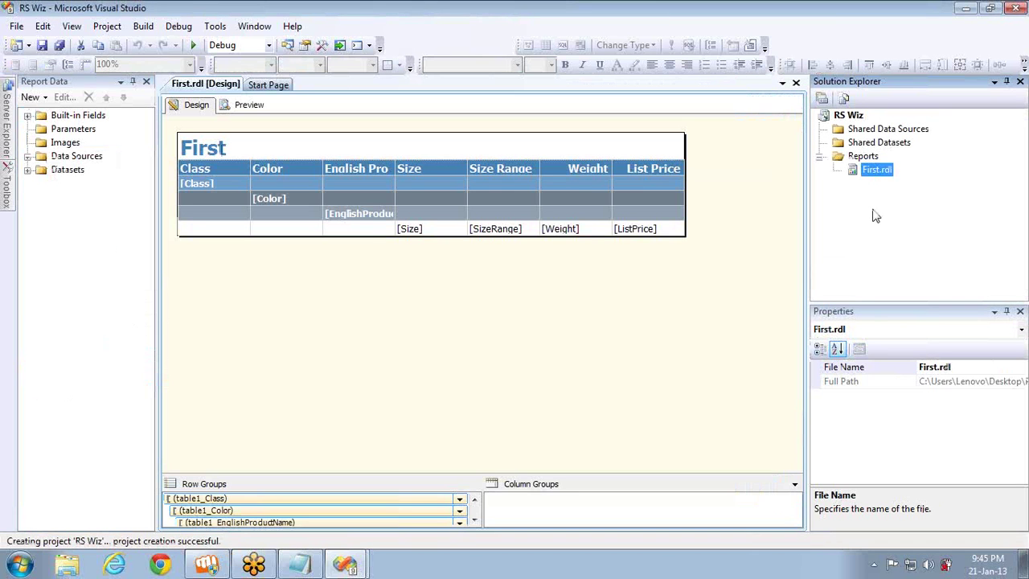
Compare the Shared Data Sources, Shared Datasets and Reports folders of the RS Wiz and RS First projects, including the Reports folder's add options
left_click(865, 132)
left_click(867, 144)
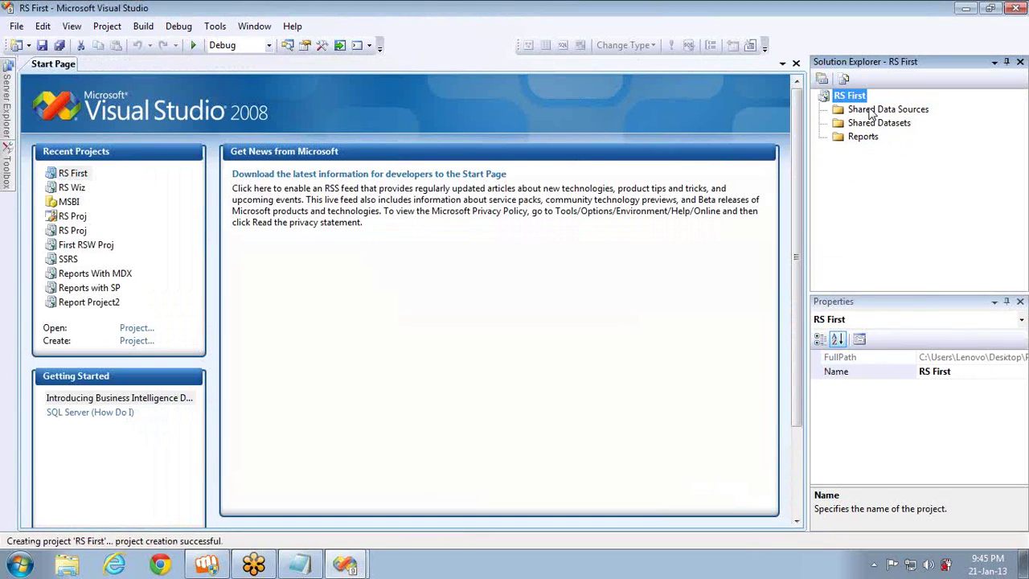
left_click(871, 110)
left_click(874, 125)
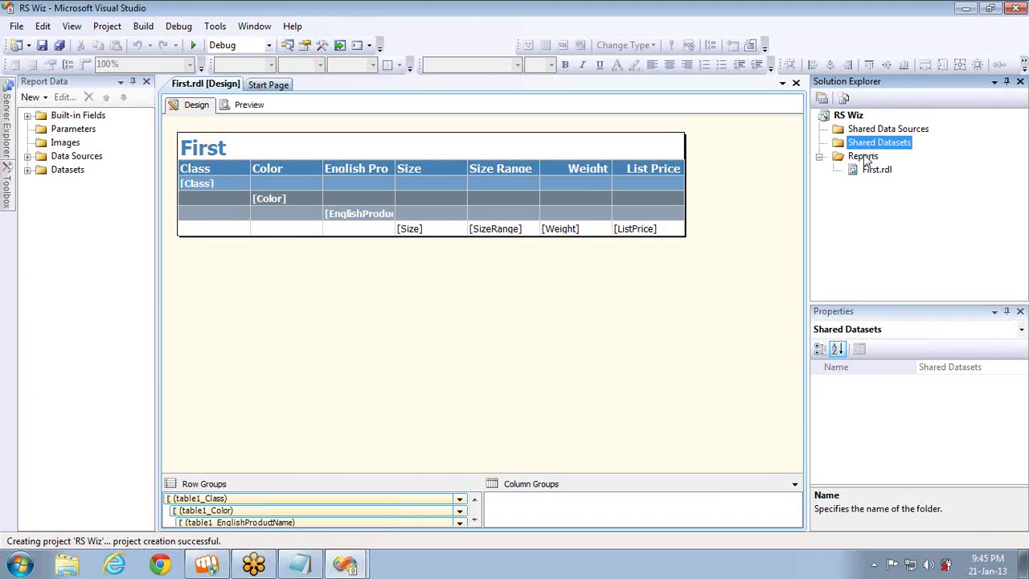
left_click(864, 157)
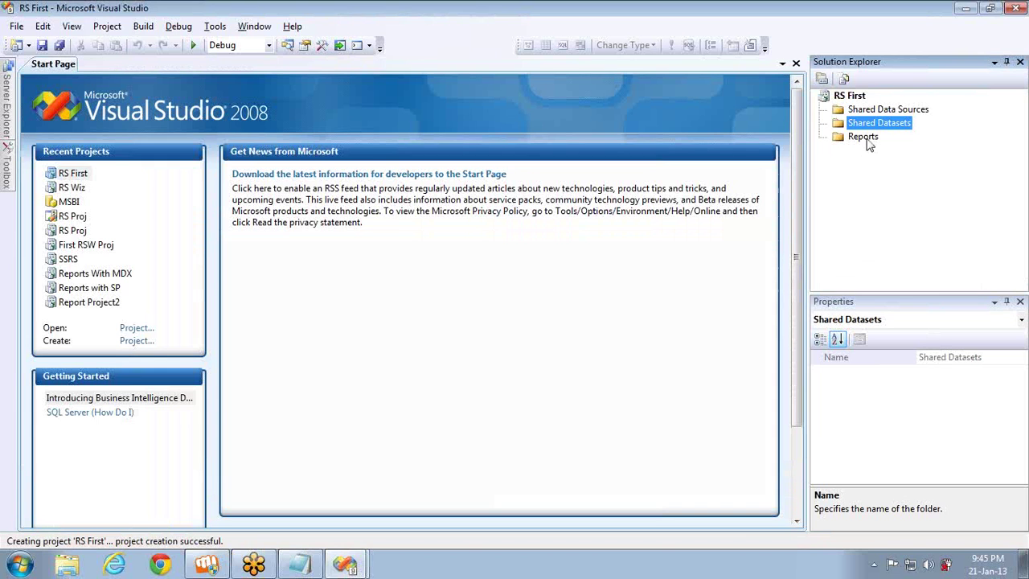
left_click(867, 139)
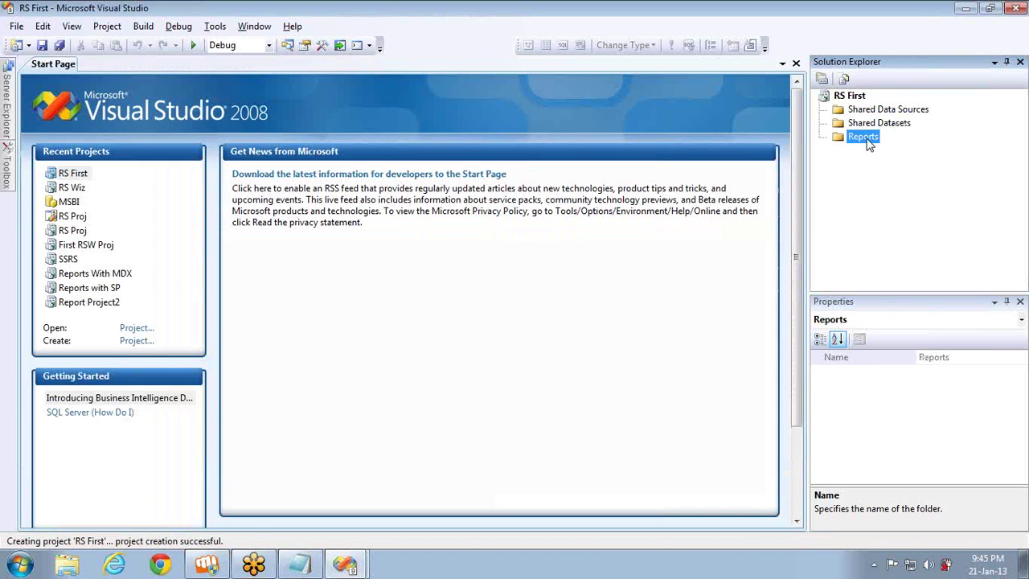
right_click(869, 144)
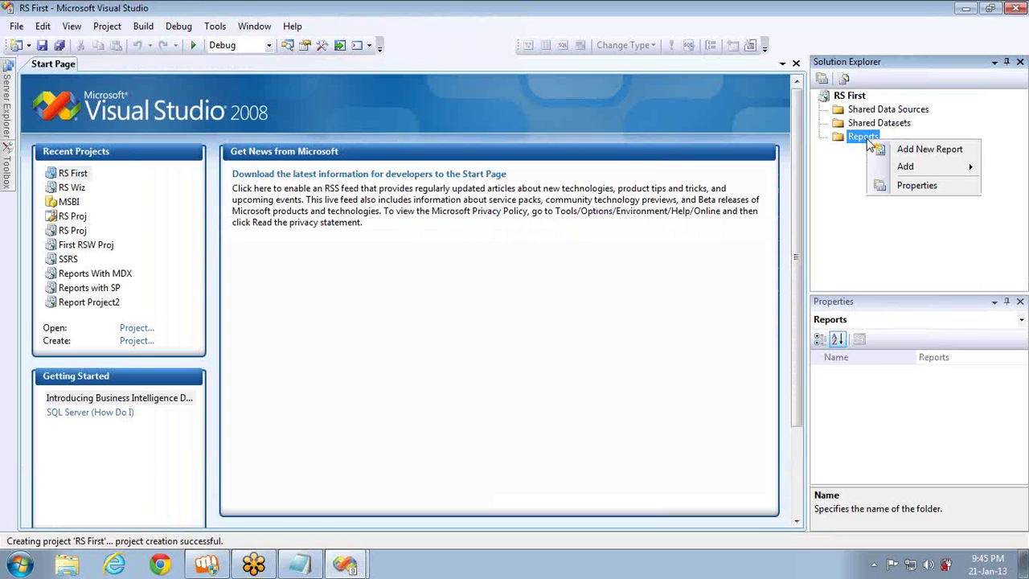
mouse_move(912, 171)
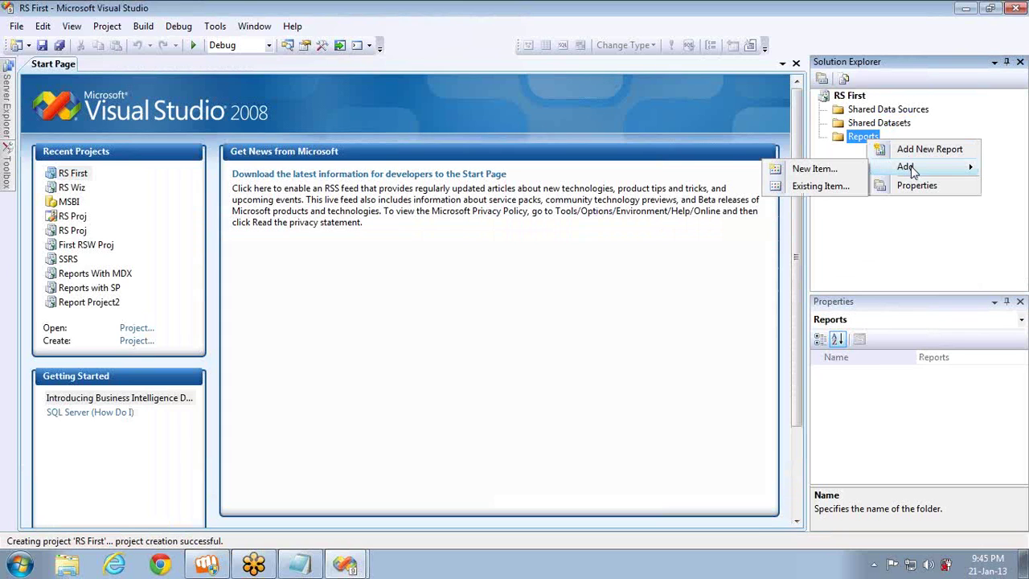
key("alt+Tab")
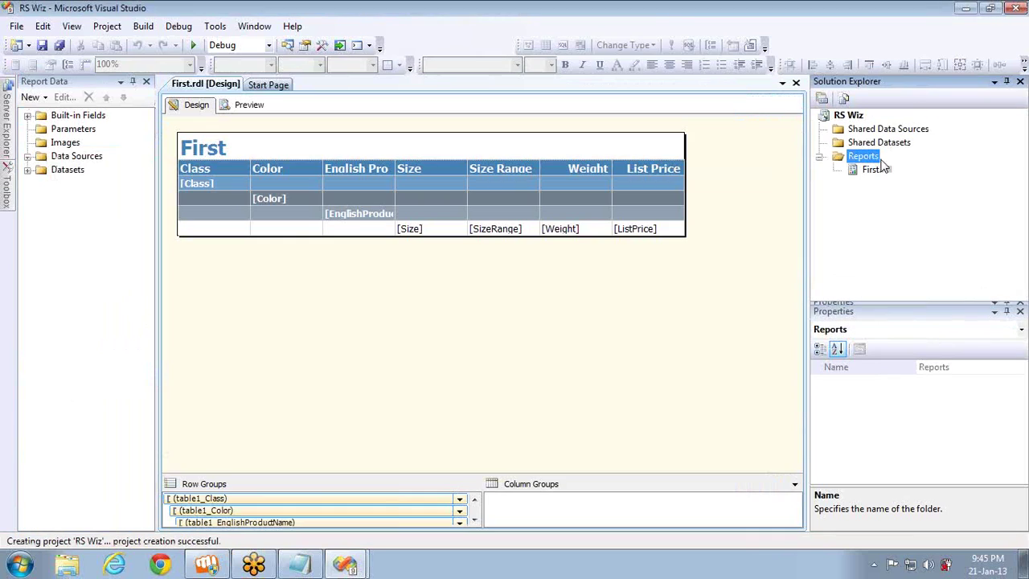
Start a new report in the RS Wiz project and proceed to the data source selection
right_click(873, 159)
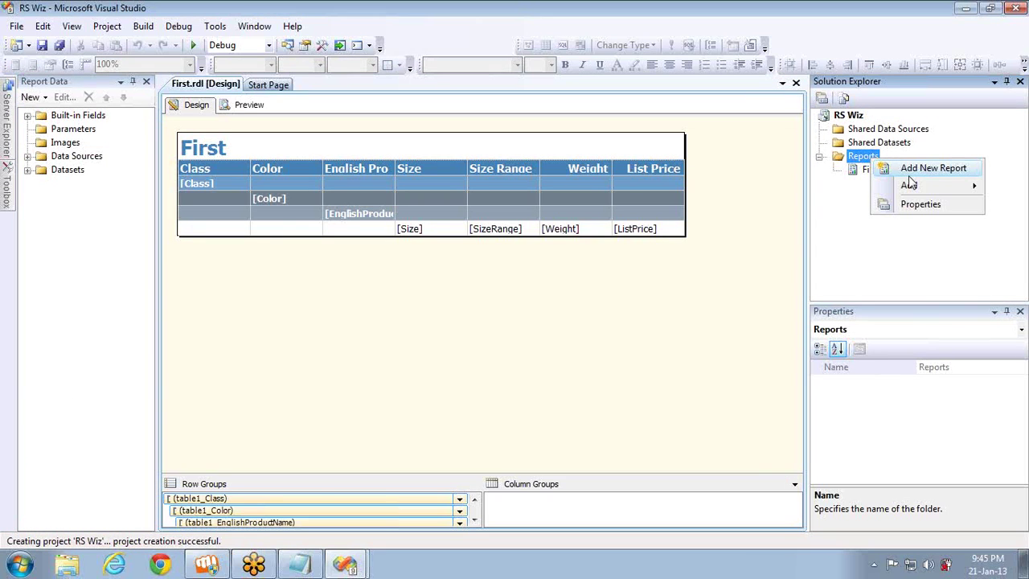
mouse_move(911, 187)
left_click(921, 170)
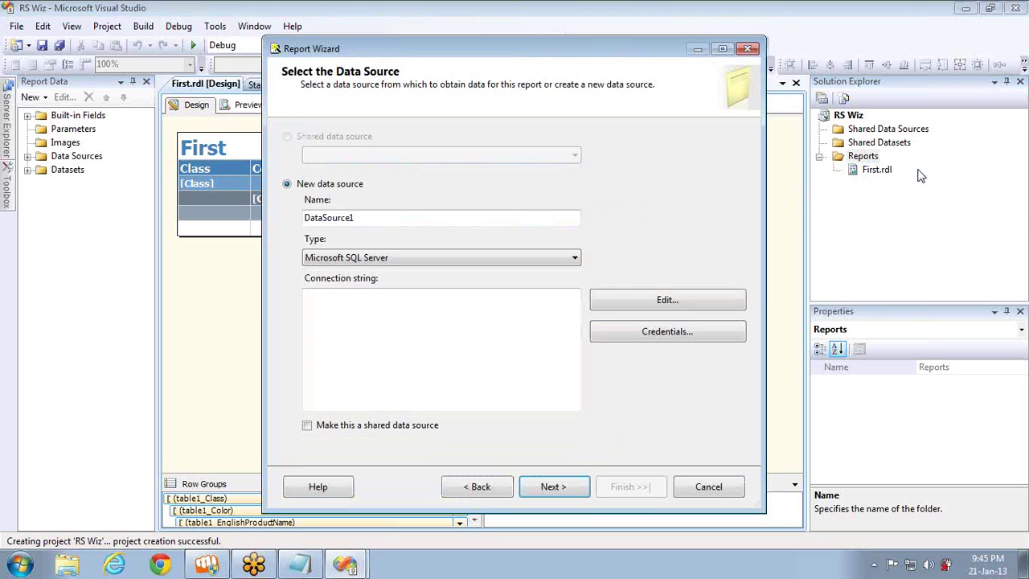
Switch to the RS First project, start a new report and proceed to the data source selection
key("alt+Tab")
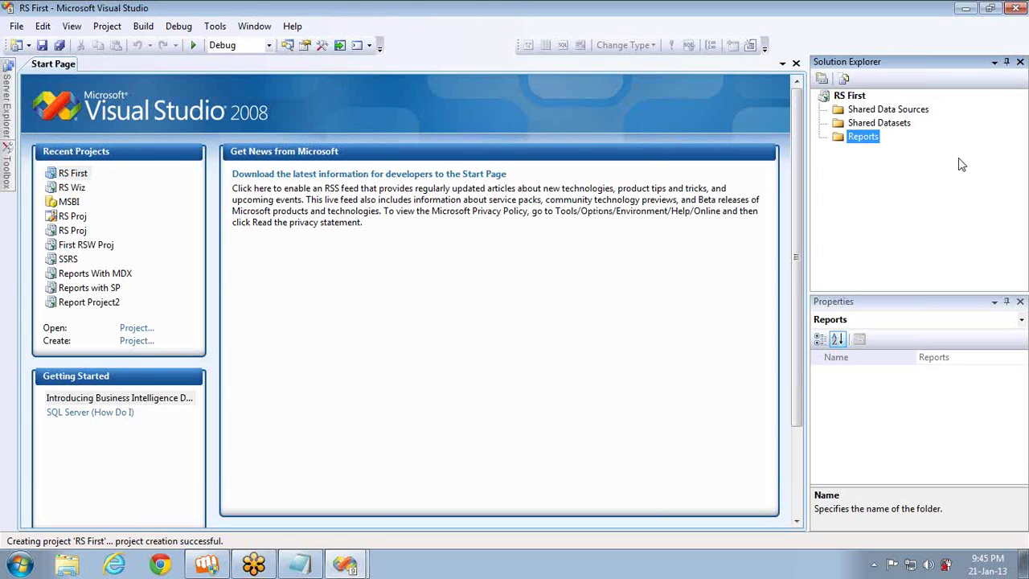
right_click(865, 137)
left_click(904, 149)
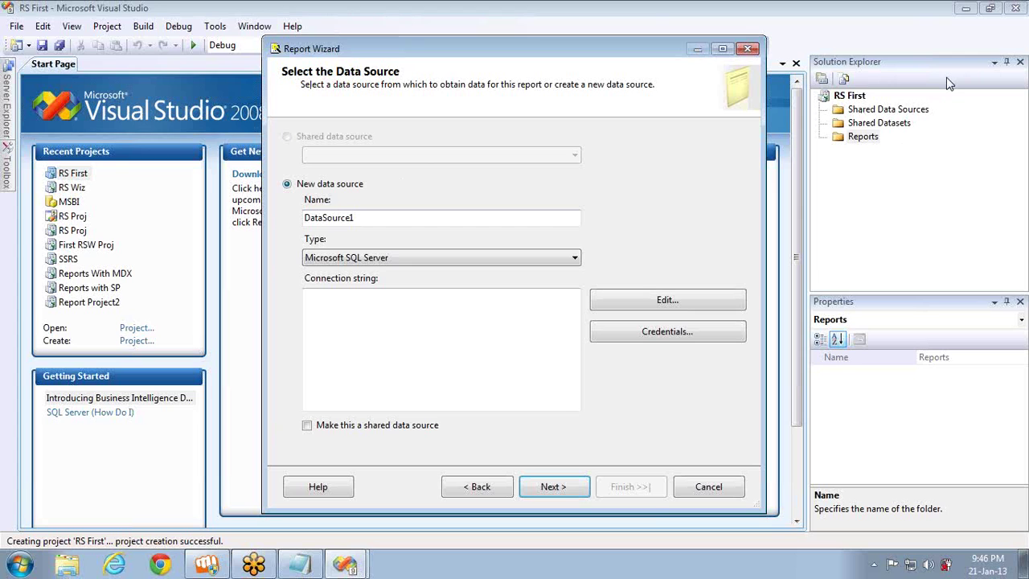
Cancel the new report in the RS Wiz project and close that project's window
key("alt+Tab")
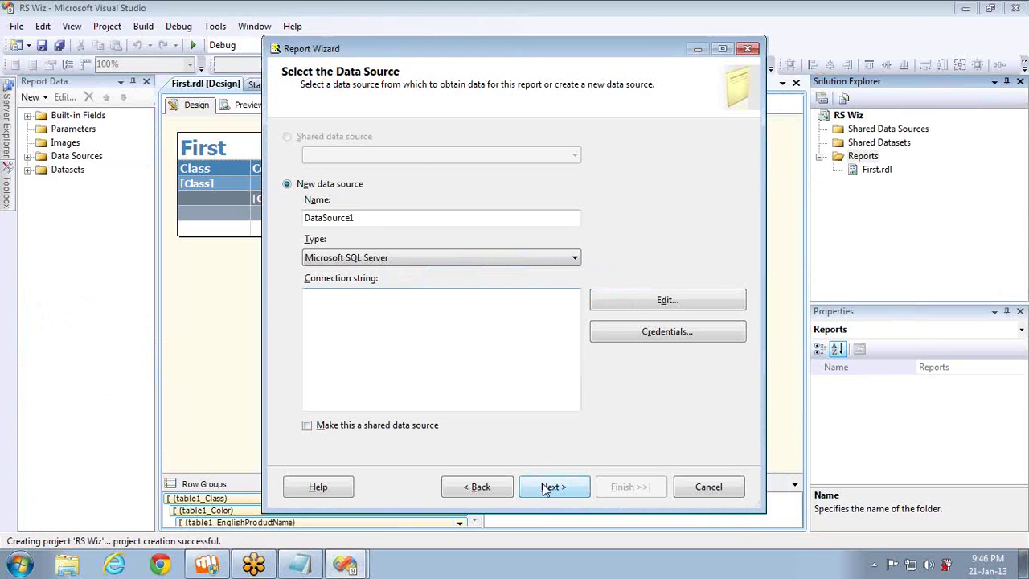
left_click(686, 493)
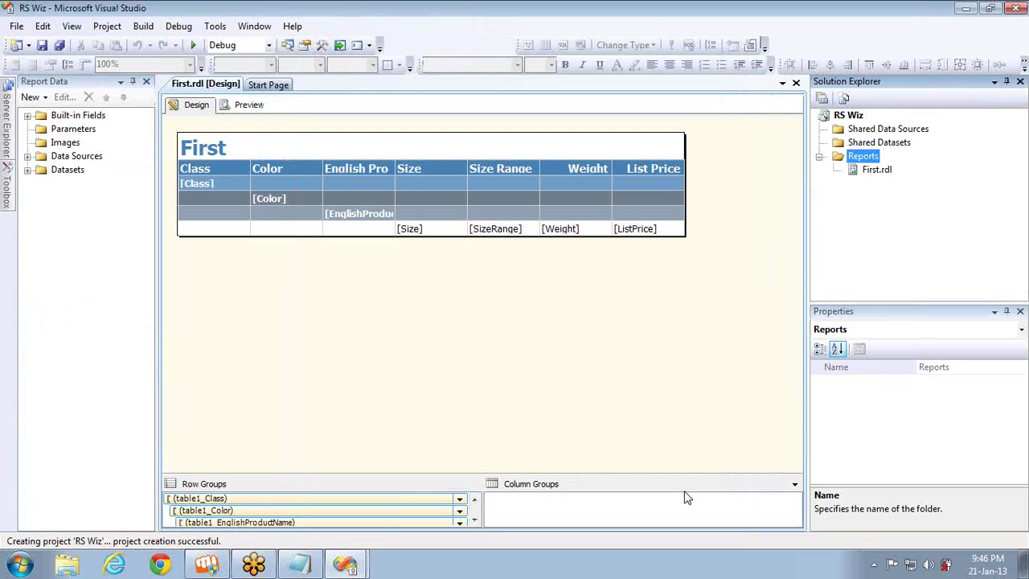
left_click(1020, 9)
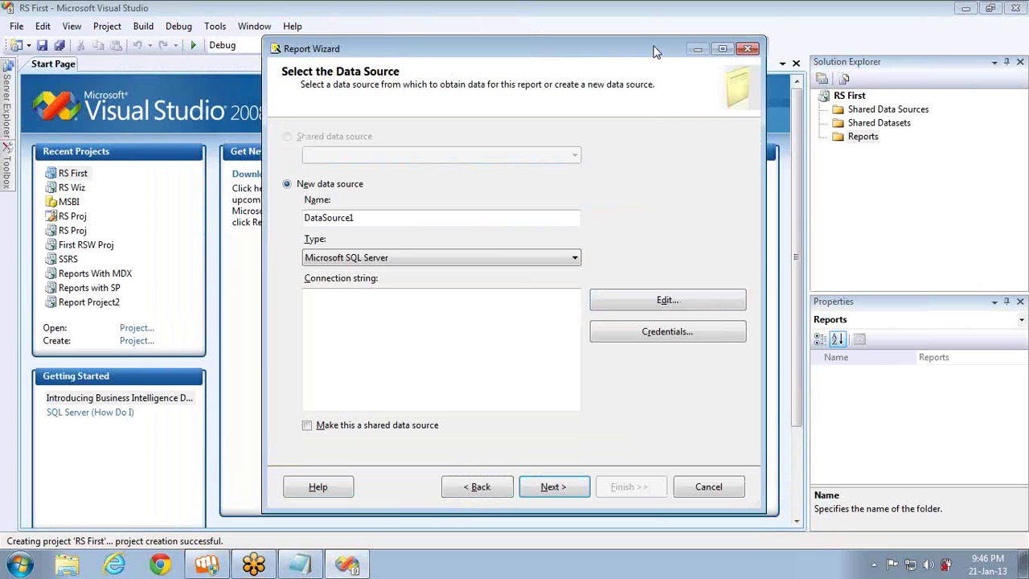
mouse_move(655, 52)
left_mouse_down()
mouse_move(478, 56)
mouse_move(643, 69)
mouse_move(622, 64)
mouse_move(637, 39)
mouse_move(645, 45)
left_mouse_up()
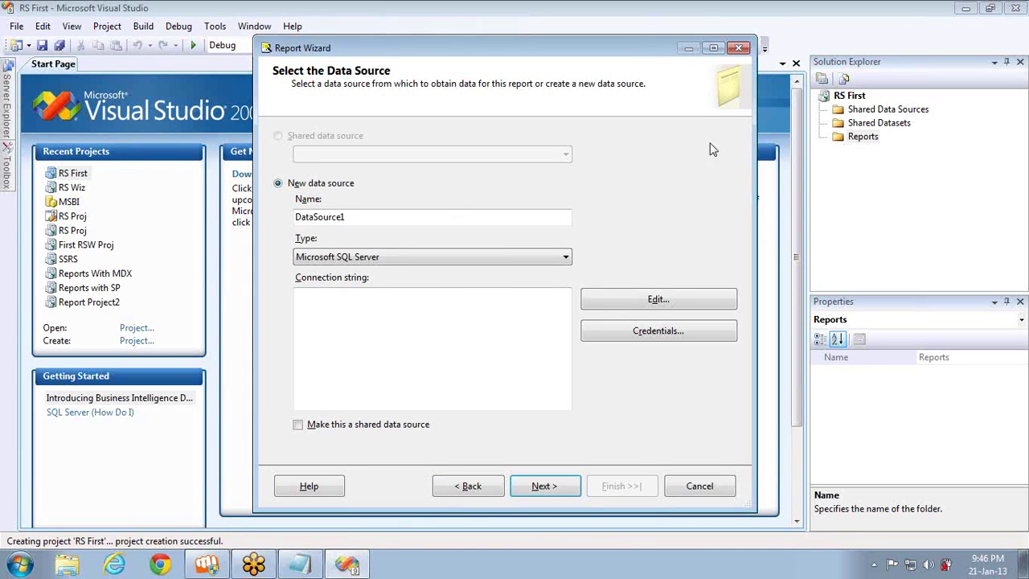
left_click(1018, 36)
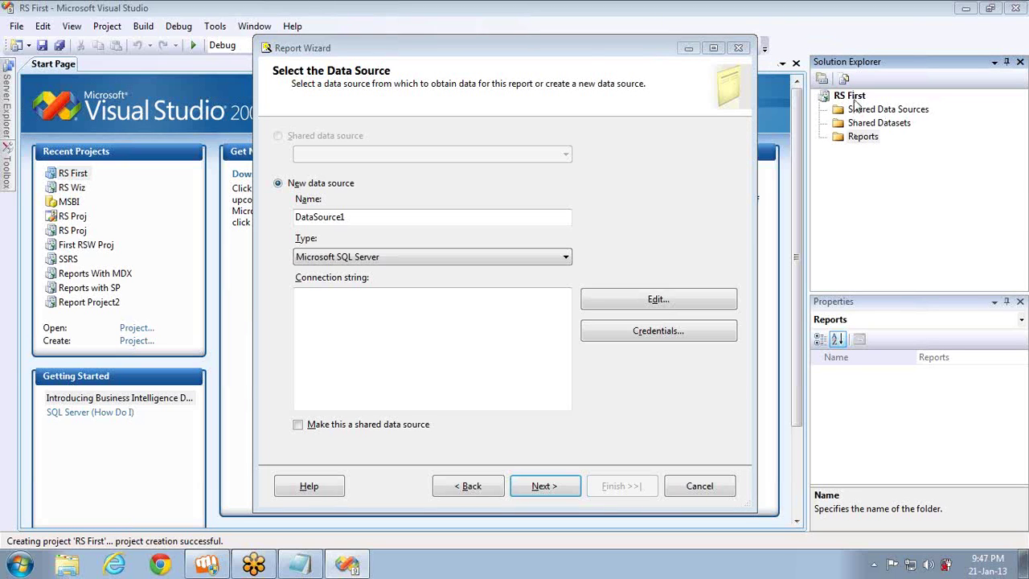
left_click(589, 47)
left_click_drag(588, 47, 560, 65)
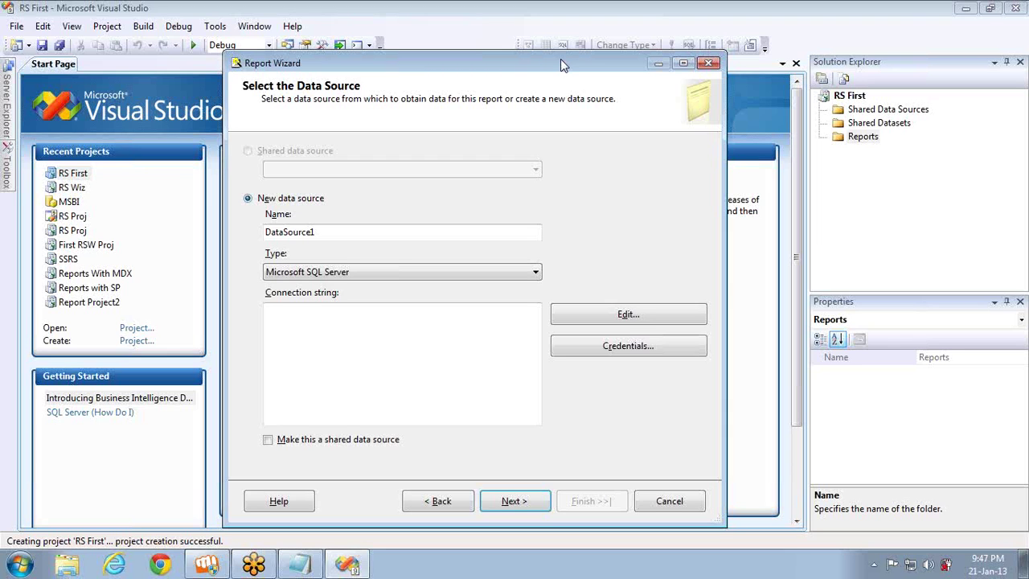
left_click_drag(562, 59, 565, 43)
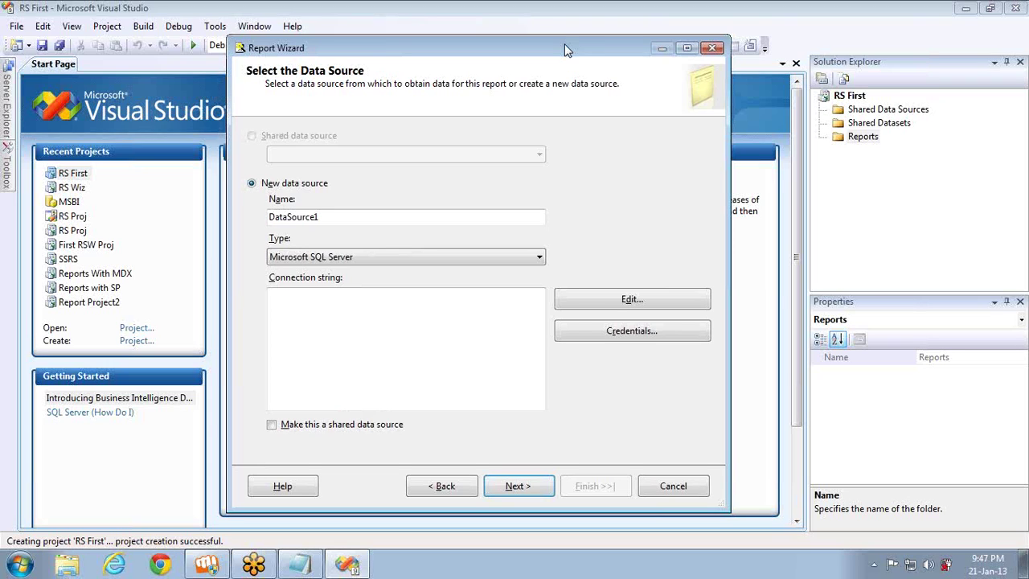
Name the new data source ADV and set its type to Microsoft SQL Server
double_click(364, 216)
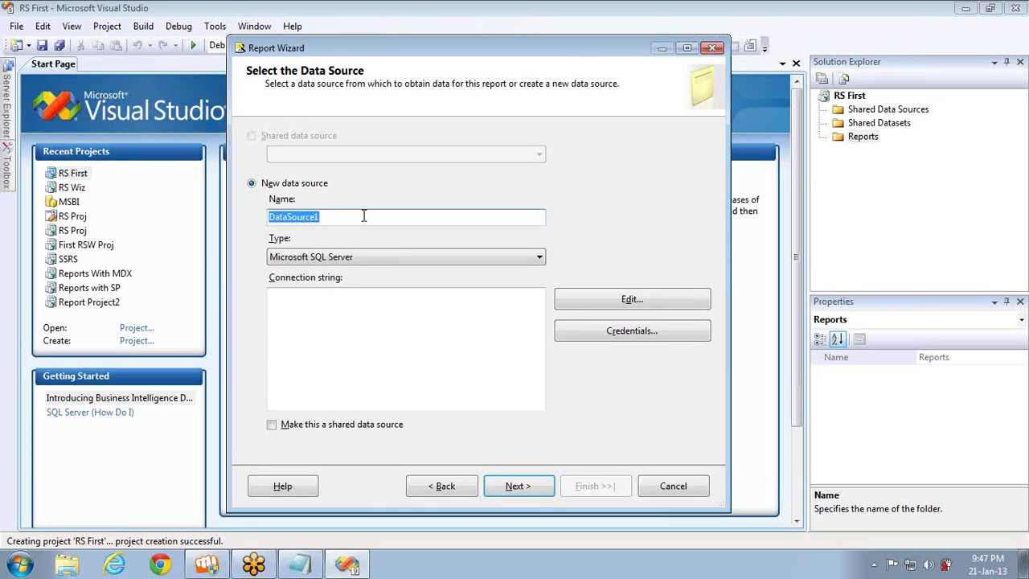
type("ADV")
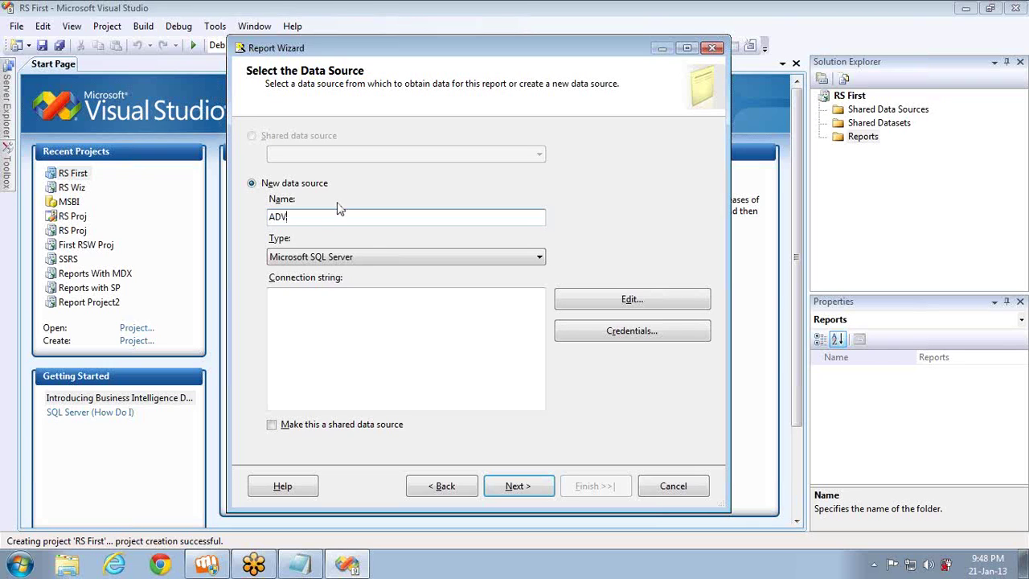
left_click(432, 257)
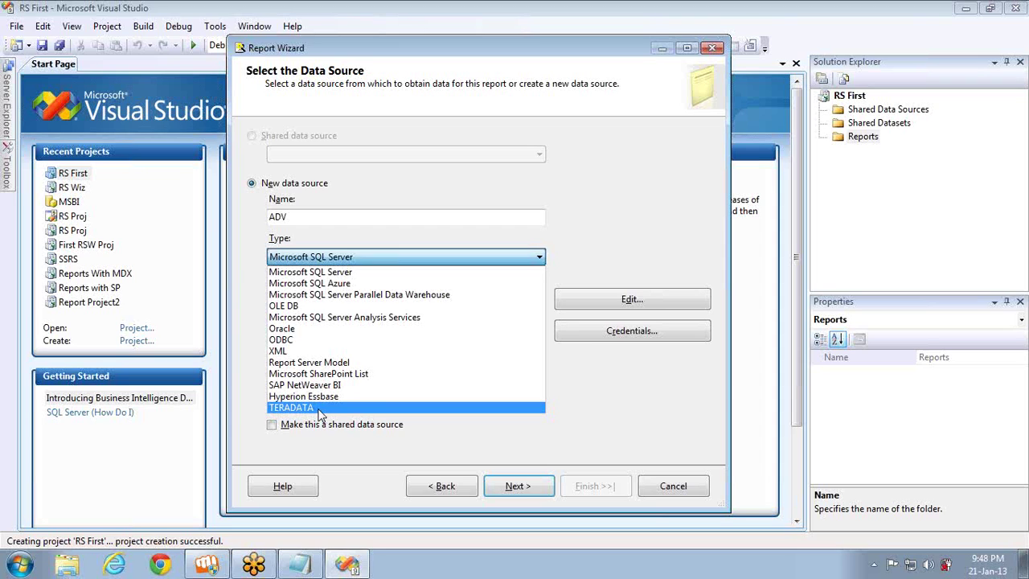
left_click(322, 273)
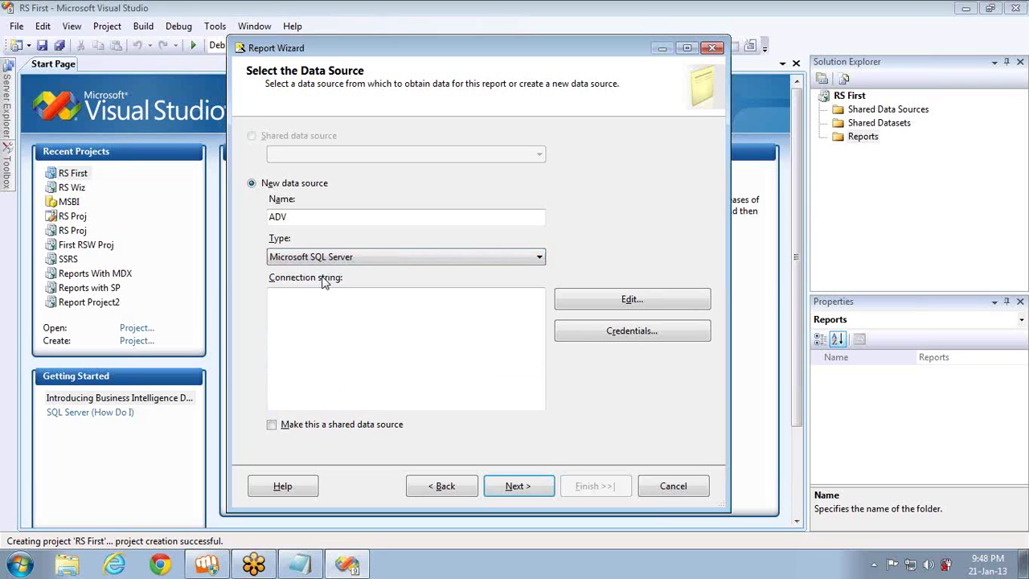
left_click(377, 321)
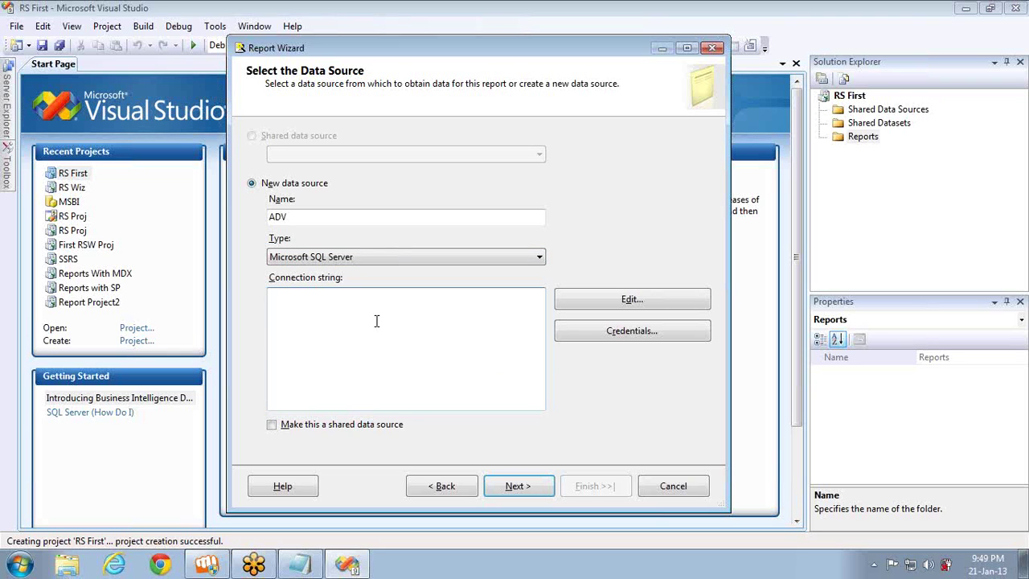
type("data sour")
key("ctrl+a")
key("BackSpace")
Open the ADV data source's connection properties and review the available data source types without changing the current one
left_click(642, 299)
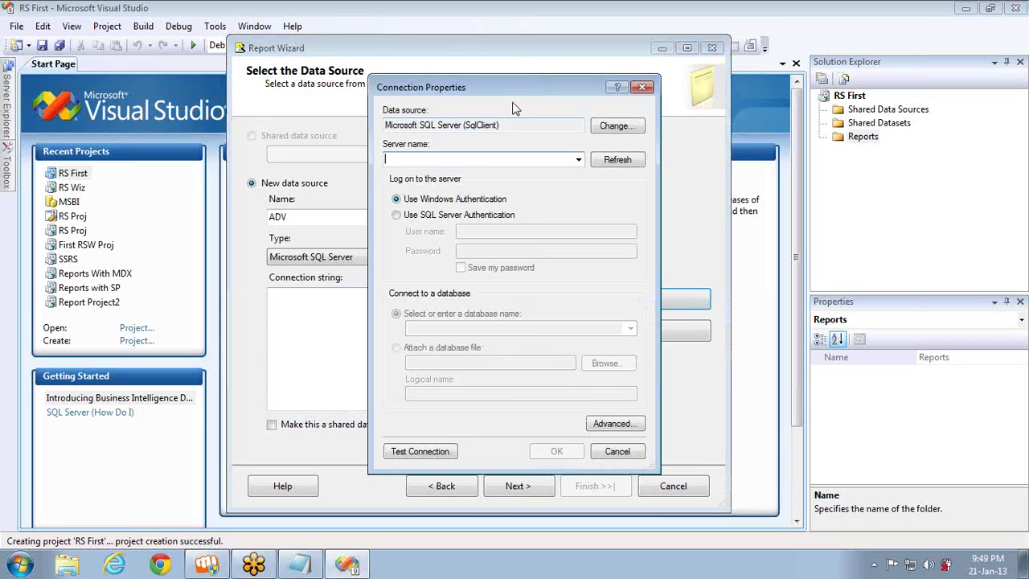
left_click_drag(515, 97, 564, 93)
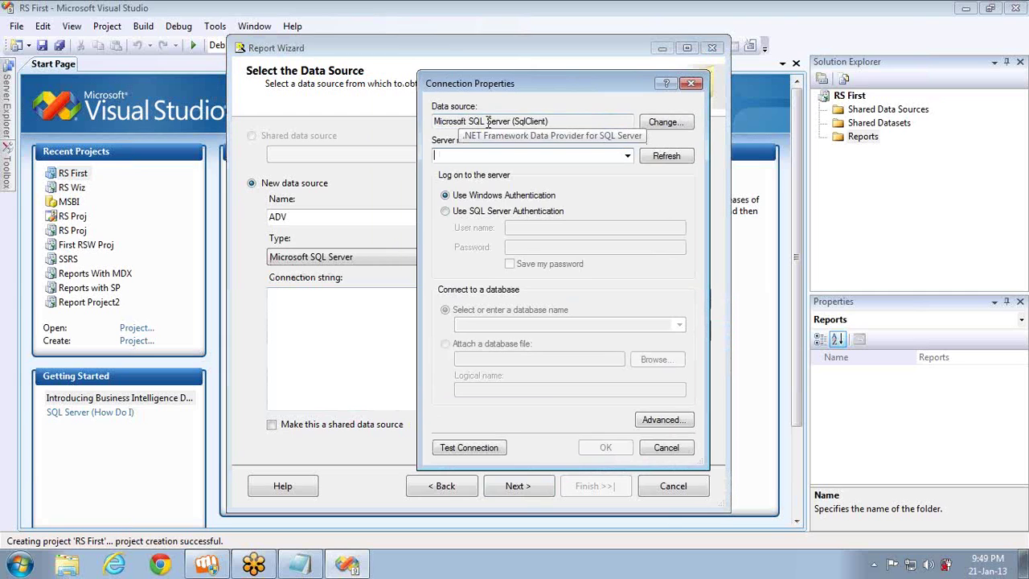
left_click(656, 123)
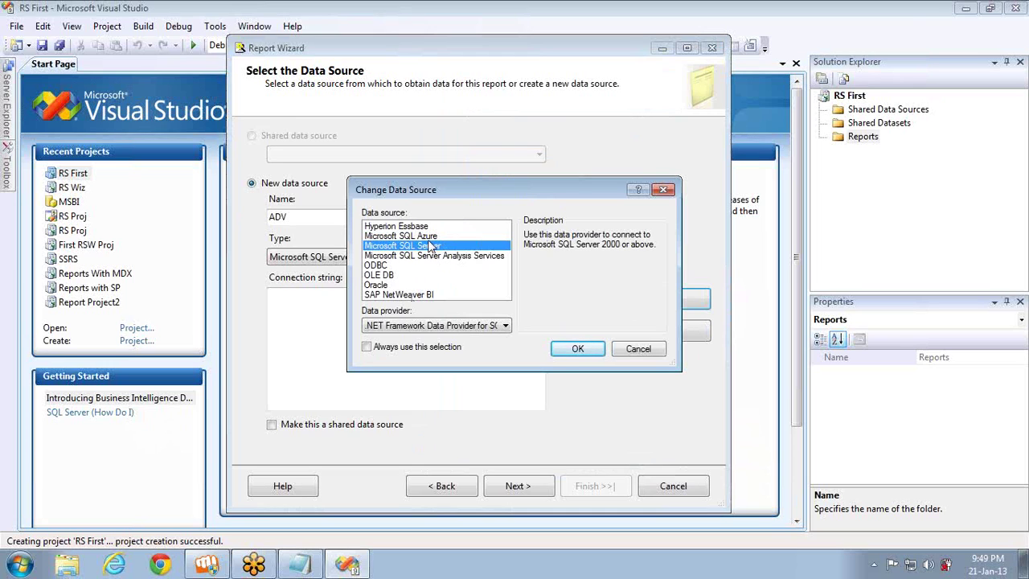
left_click(631, 352)
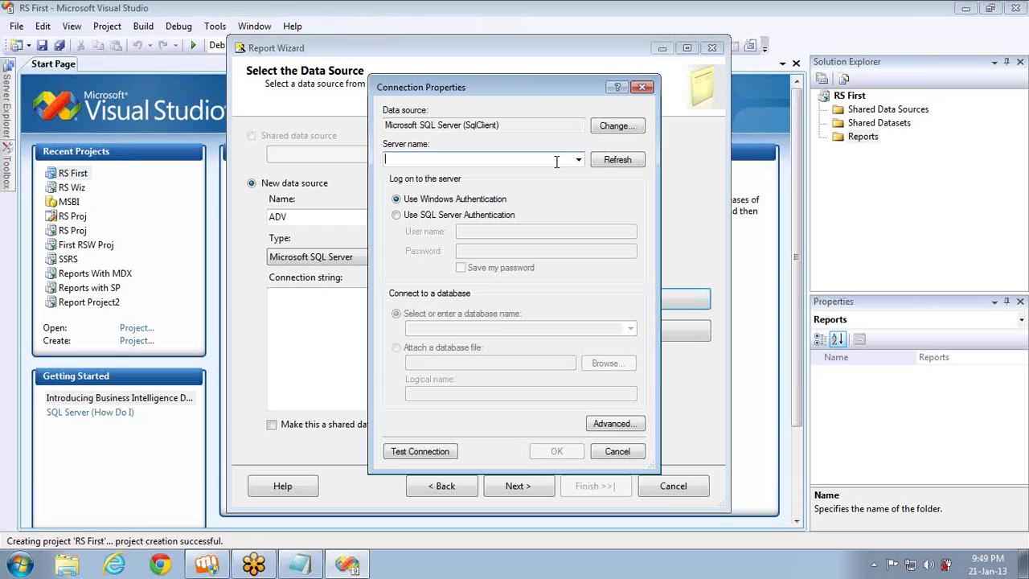
Set the server to localhost with SQL Server Authentication, enter user name sa and the account password, and save the password
type("lo")
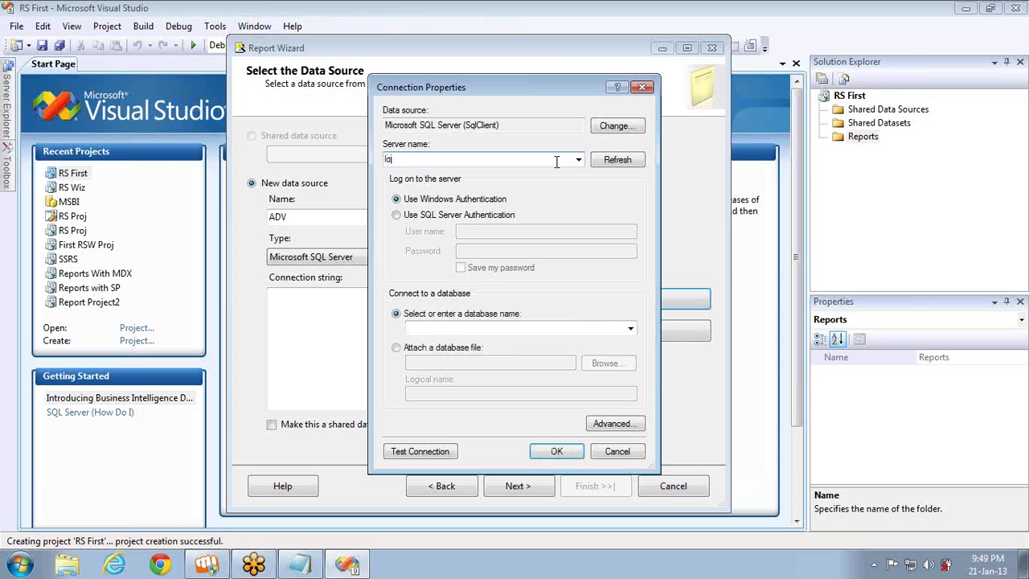
type("calhost")
left_click(425, 217)
left_click(460, 231)
type("sa")
key("Tab")
type("•••••••")
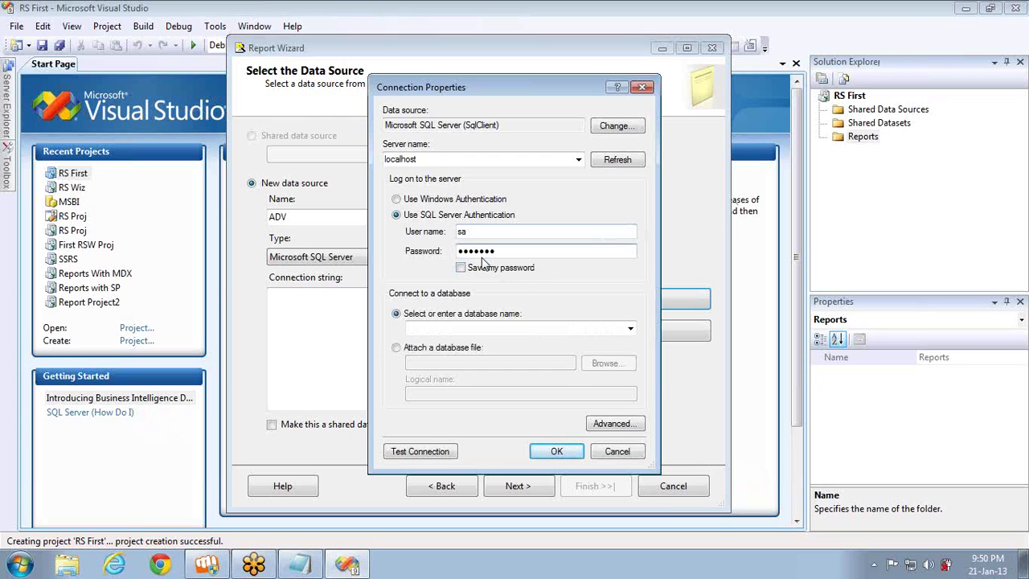
left_click(631, 330)
left_click(632, 329)
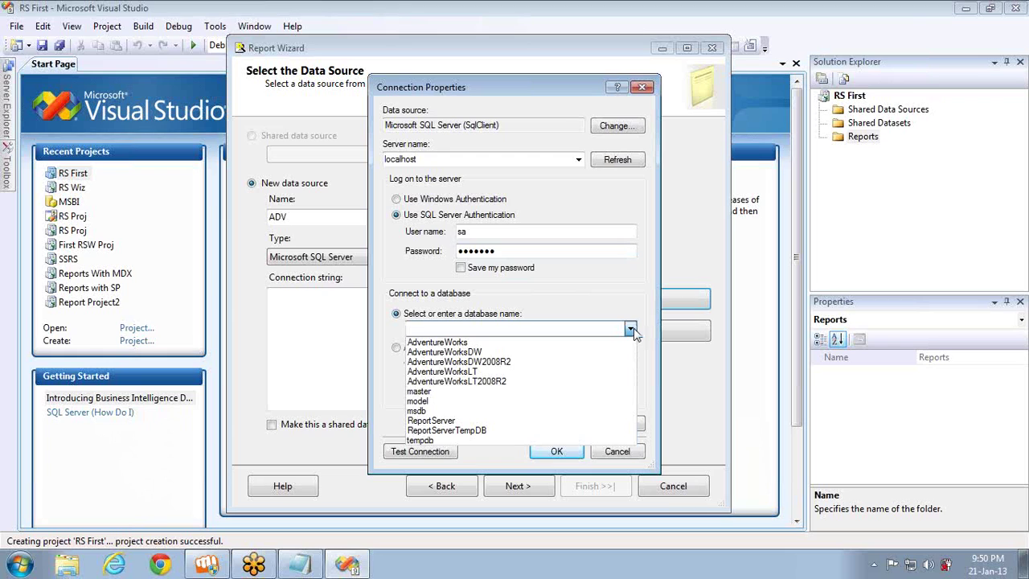
left_click(462, 272)
left_click(460, 269)
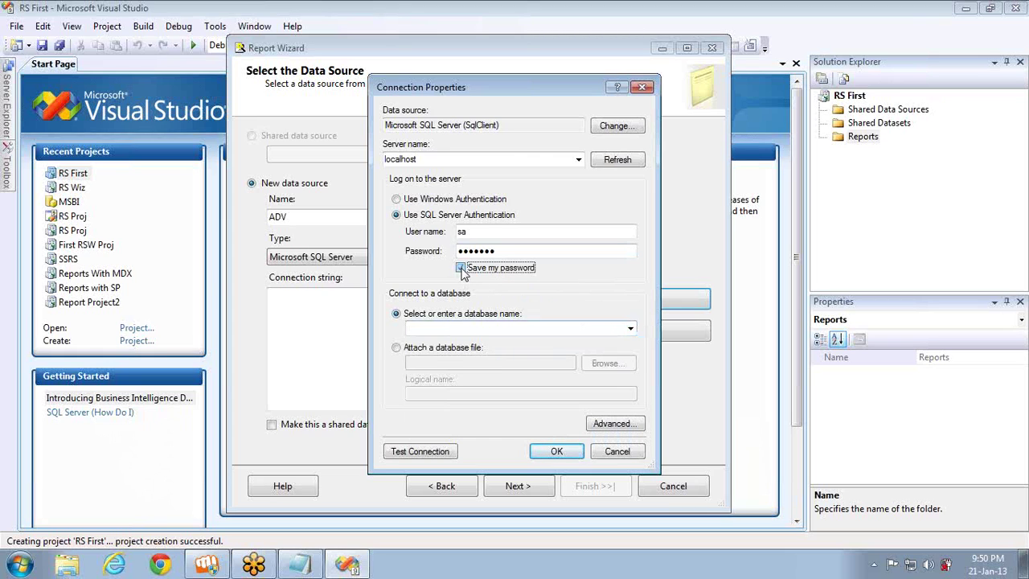
left_click(1018, 38)
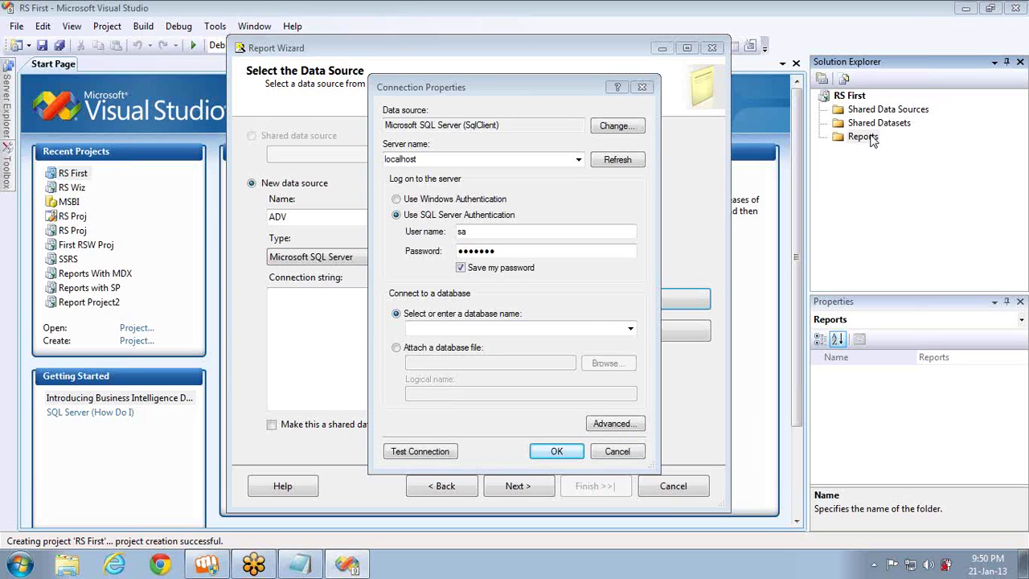
Select the AdventureWorksDW database, test the connection and accept the connection properties
left_click(629, 329)
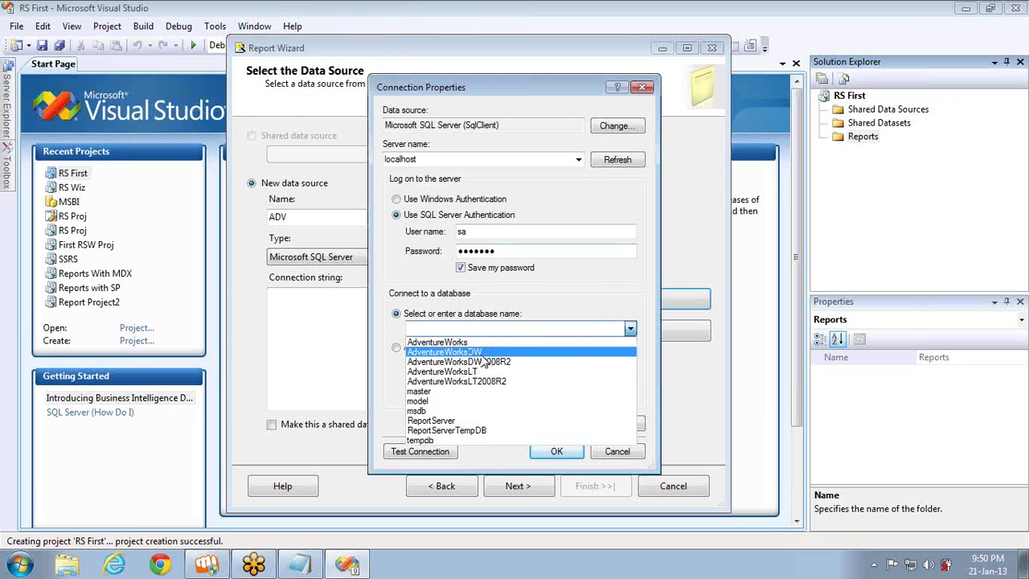
left_click(480, 354)
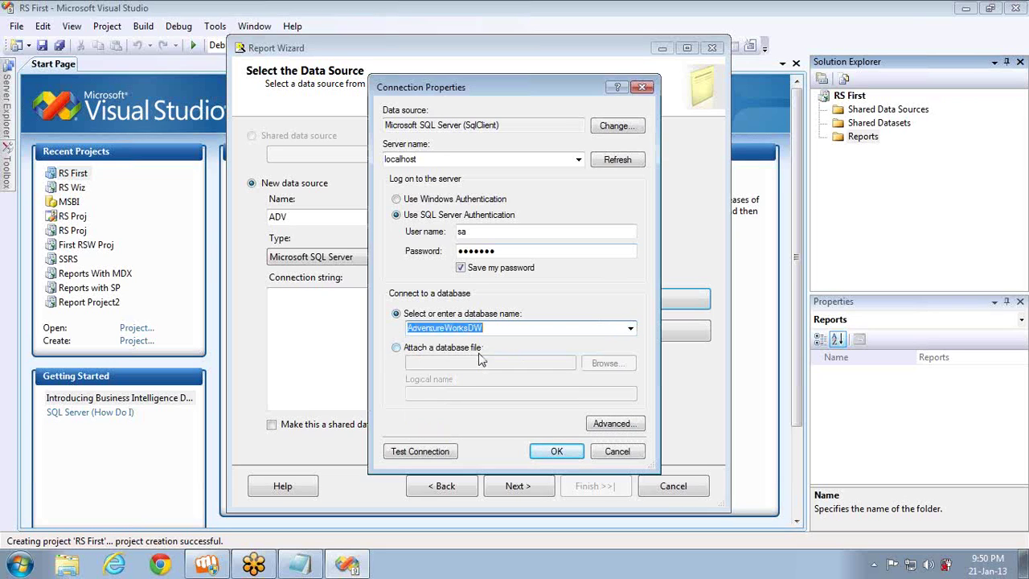
left_click(424, 455)
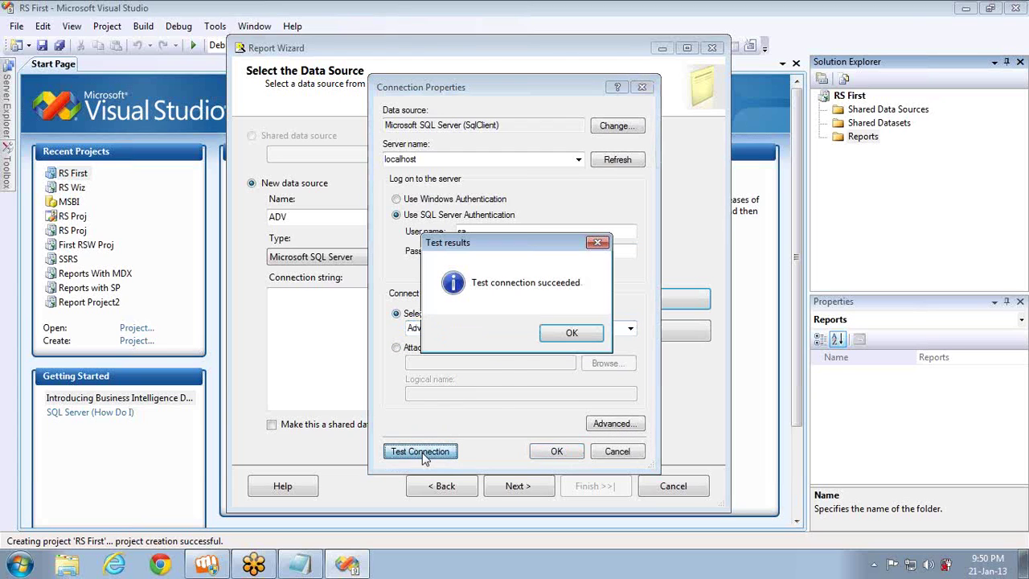
left_click(571, 333)
left_click(557, 451)
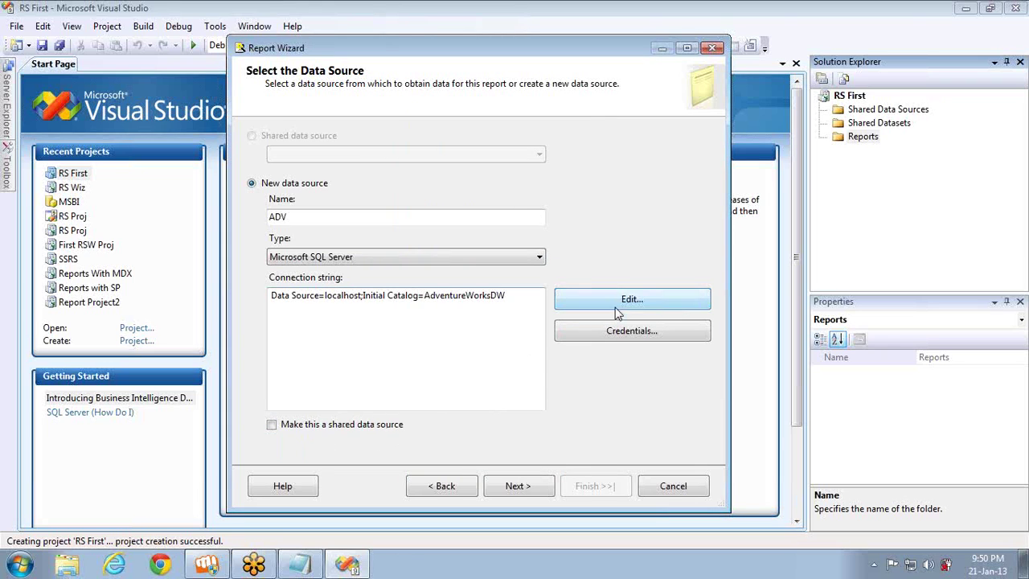
Keep the ADV data source unshared and proceed to the query design page
left_click(816, 39)
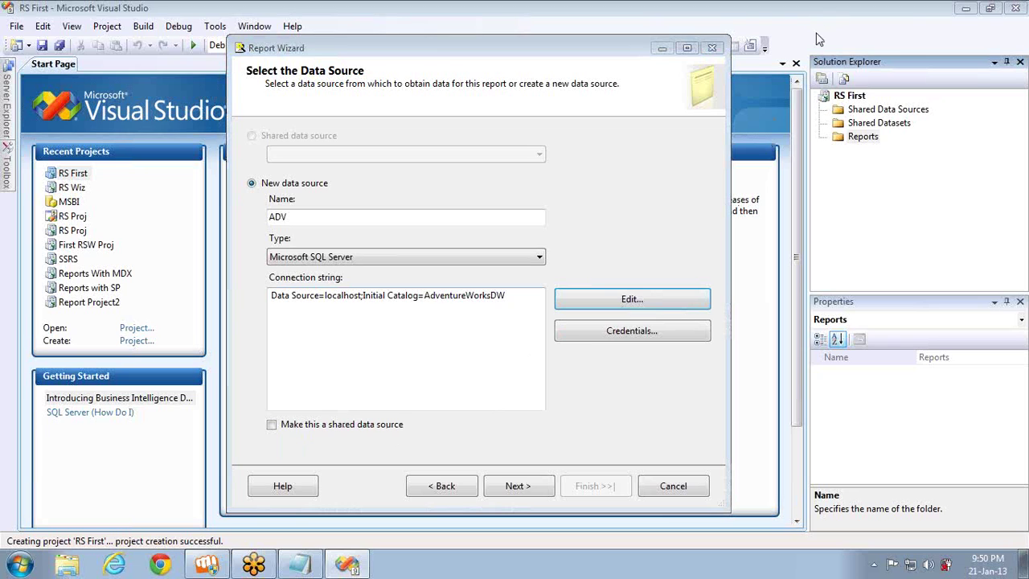
left_click(273, 425)
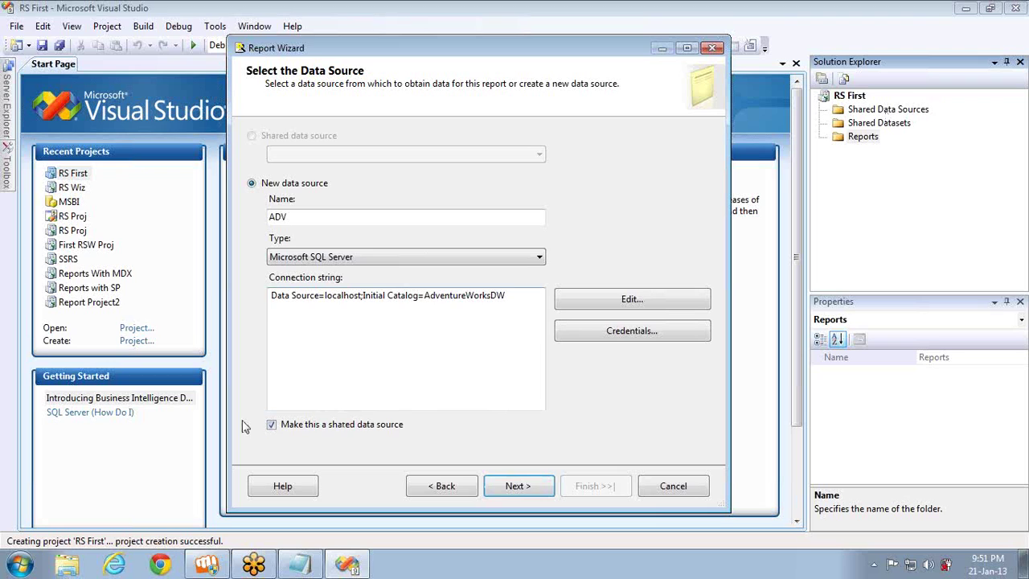
left_click(271, 426)
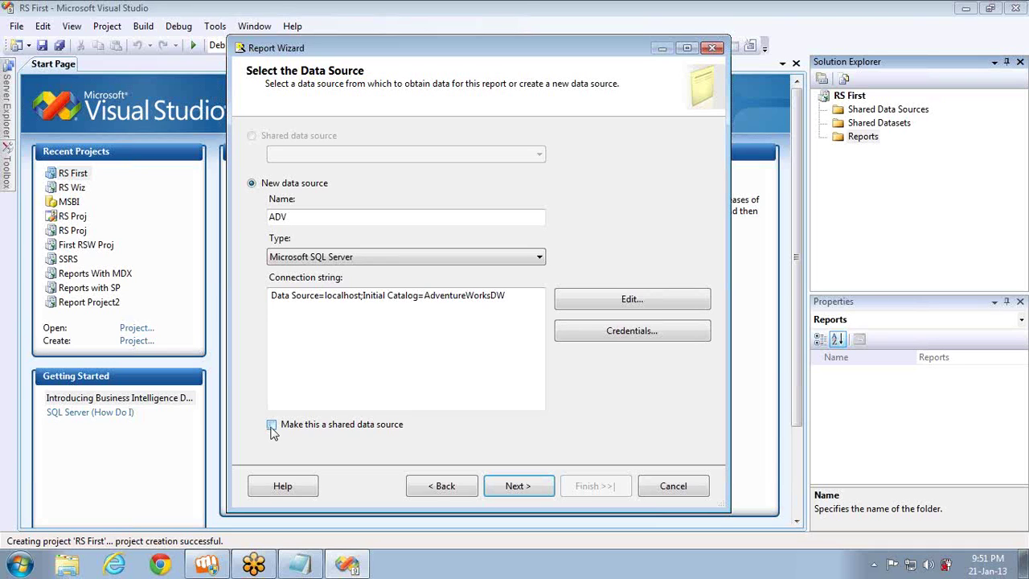
left_click(496, 486)
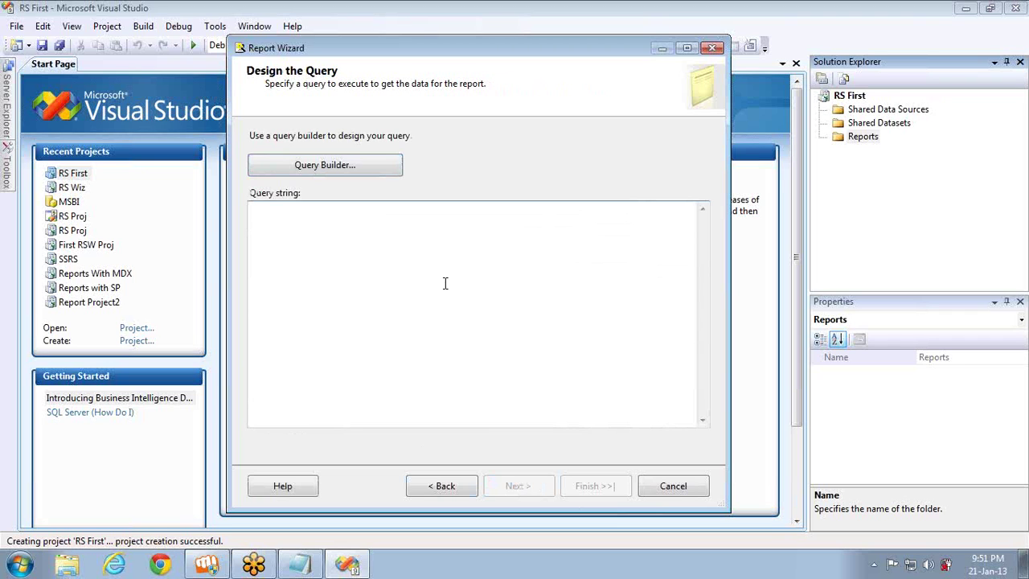
left_click(1017, 44)
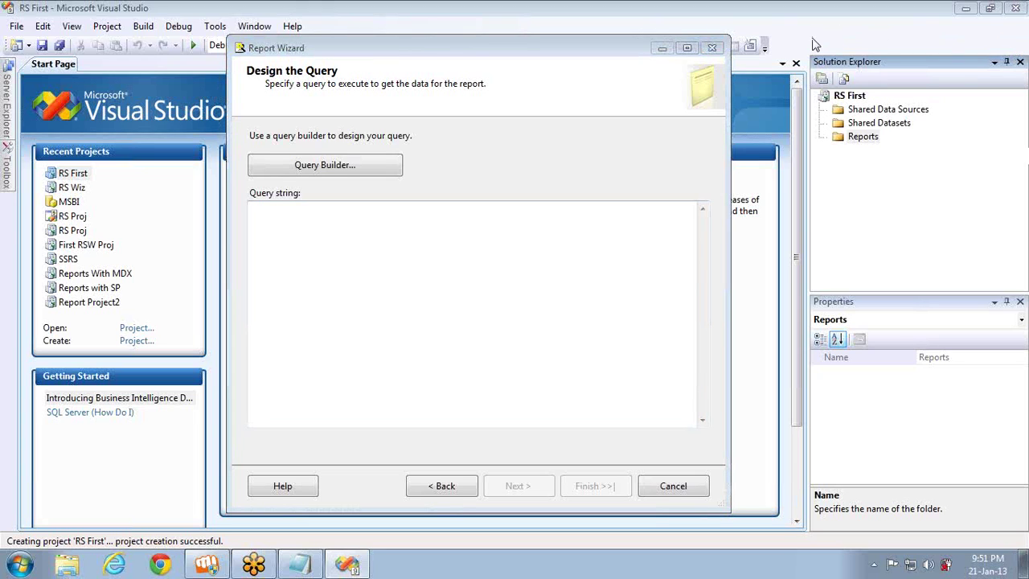
left_click(477, 292)
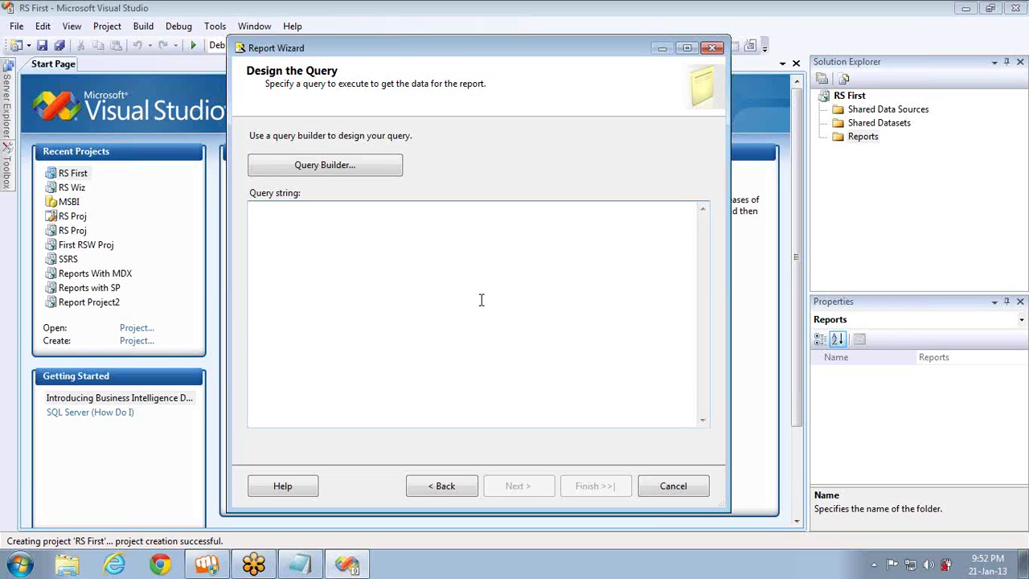
Open the Query Builder and add the DimProduct and FactInternetSales tables to the query
left_click(323, 167)
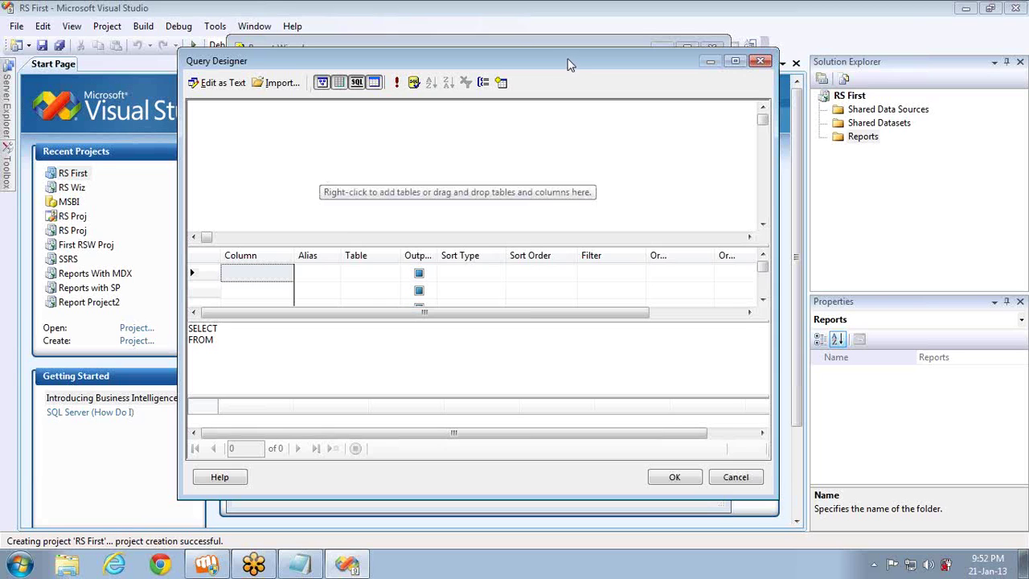
left_click(500, 82)
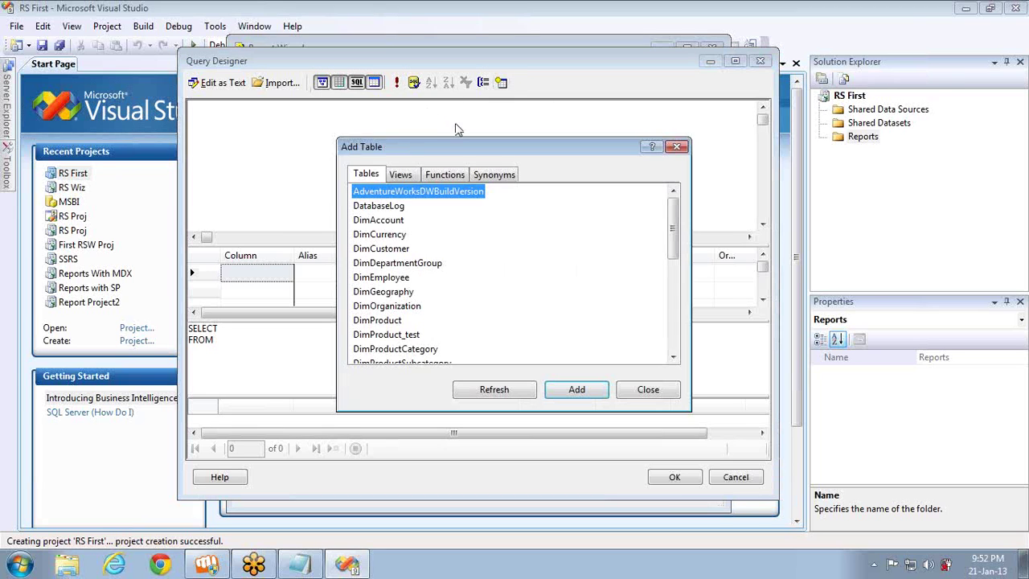
left_click(400, 320)
left_click(589, 391)
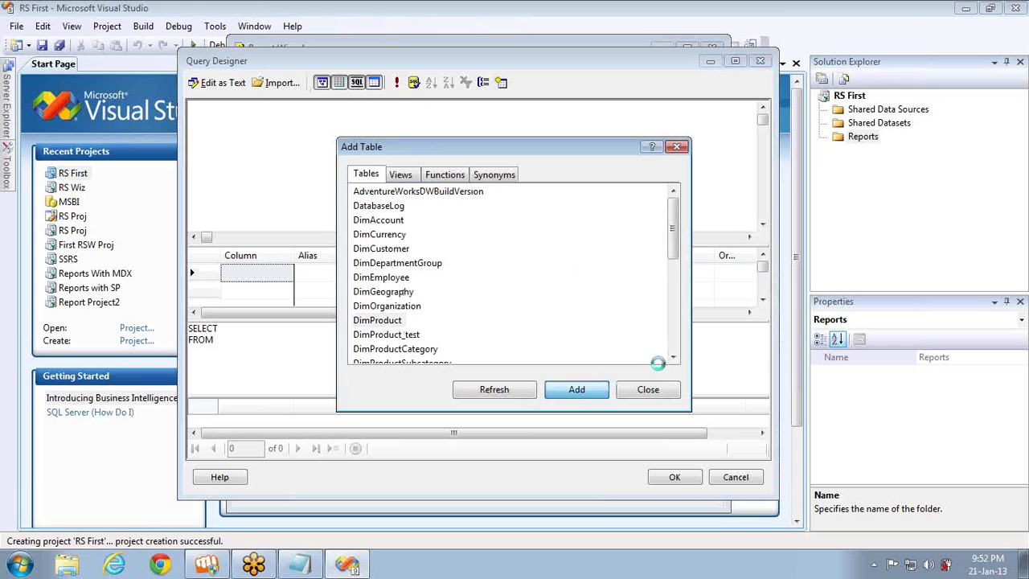
left_click_drag(674, 363, 674, 363)
left_click(398, 294)
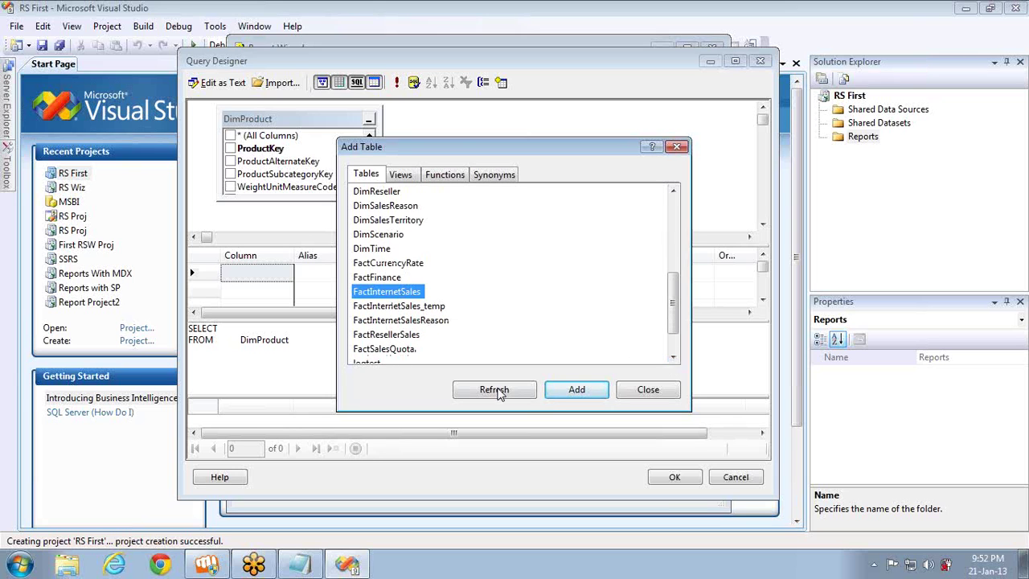
left_click(555, 394)
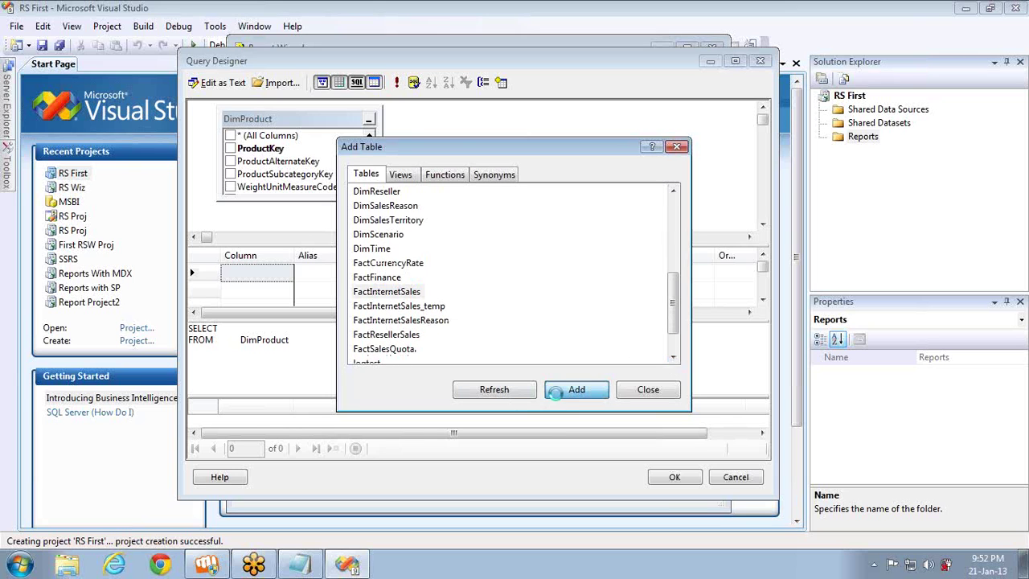
left_click(653, 389)
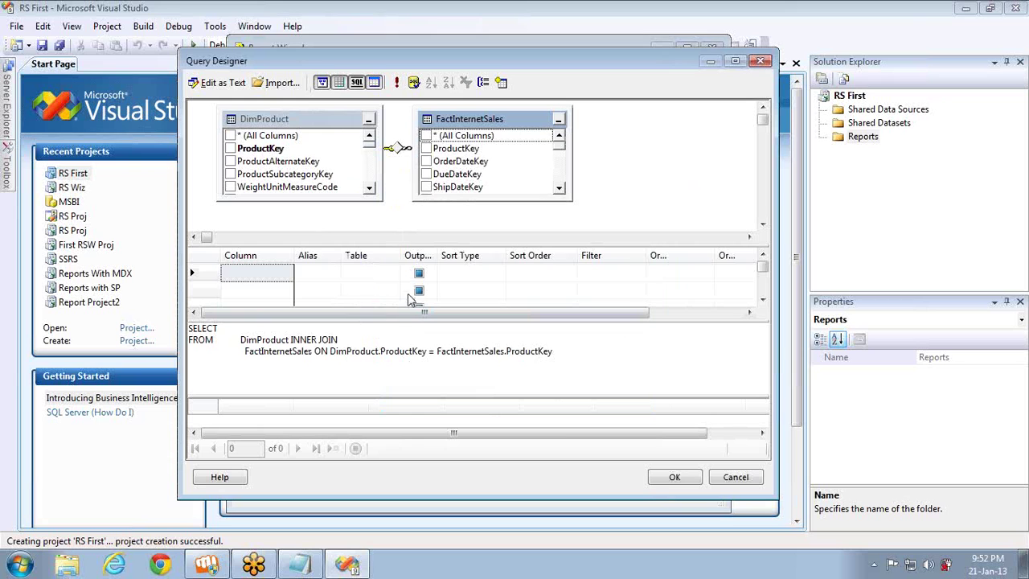
Include the EnglishProductName column of DimProduct in the query output
left_click(370, 189)
left_click(370, 190)
left_click(370, 189)
left_click(370, 190)
left_click(370, 190)
left_click(370, 190)
left_click(370, 190)
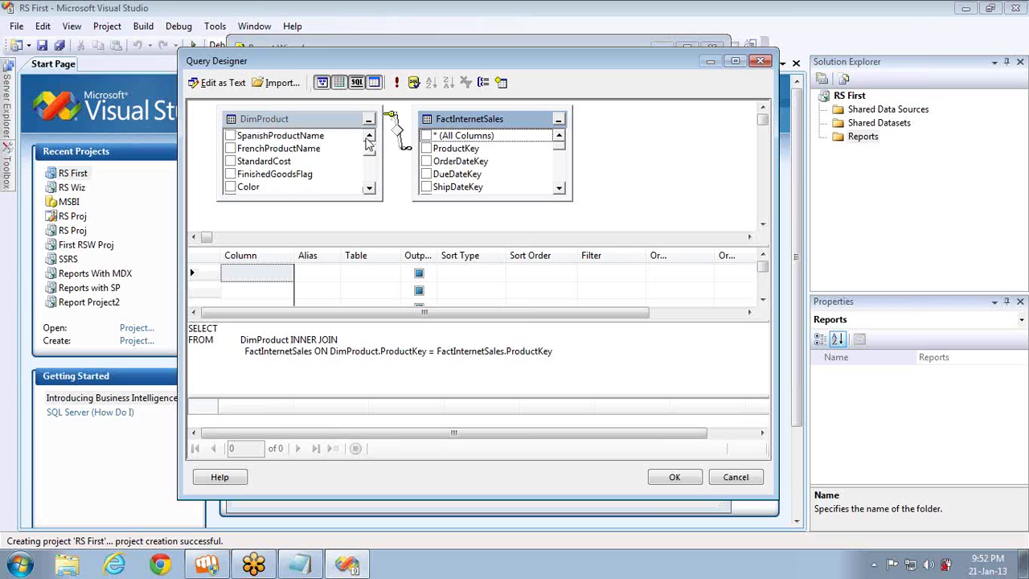
scroll(233, 165, "up", 1)
left_click(232, 149)
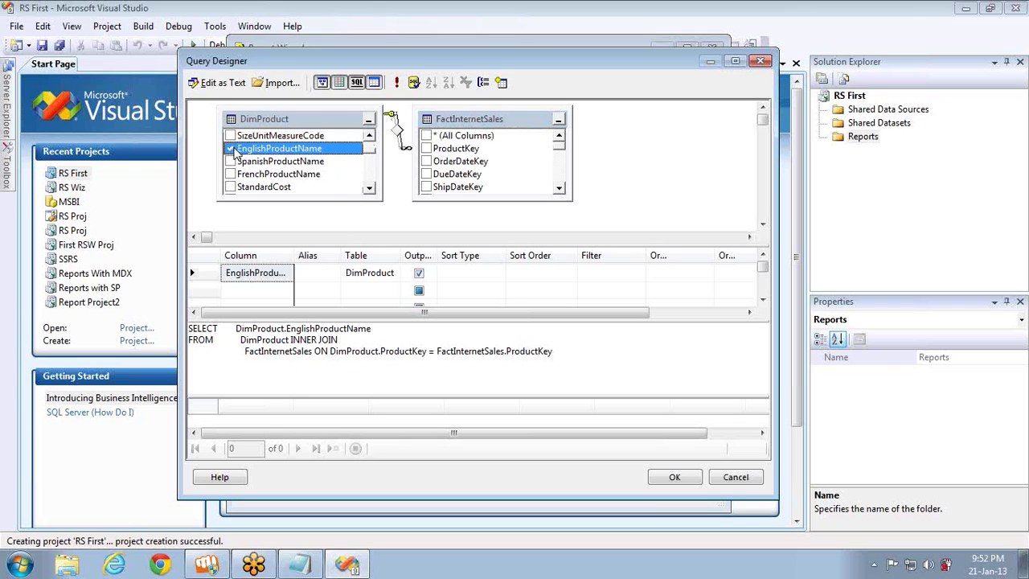
Add DimProduct's Color column to the query output
left_click(370, 190)
left_click(370, 190)
left_click(370, 190)
left_click(370, 189)
left_click(370, 190)
left_click(231, 161)
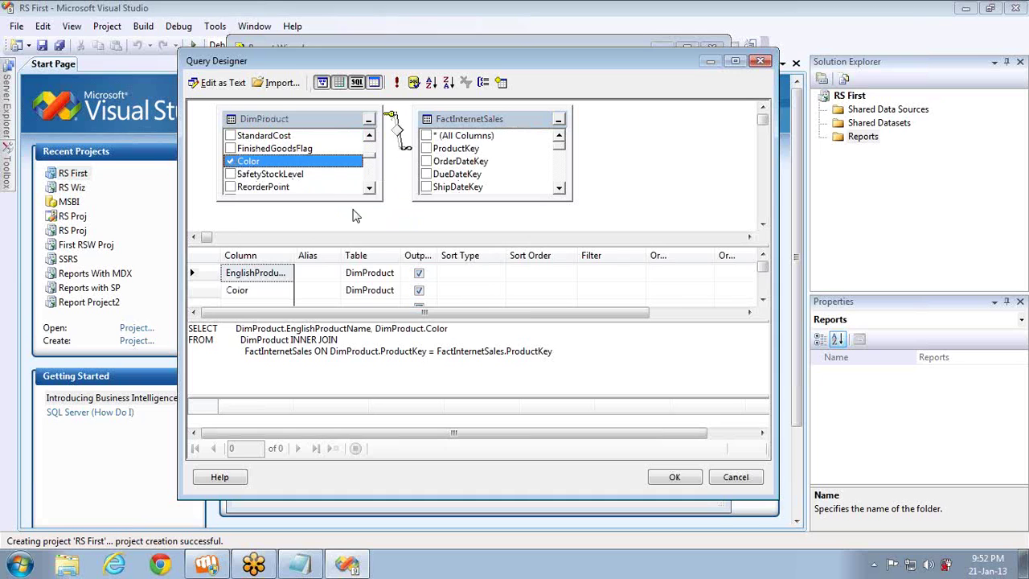
Add DimProduct's Class column to the query output
left_click(370, 190)
left_click(370, 190)
left_click(370, 190)
left_click(370, 190)
left_click(370, 190)
left_click(370, 189)
left_click(370, 189)
left_click(370, 189)
left_click(370, 189)
left_click(370, 190)
left_click(370, 190)
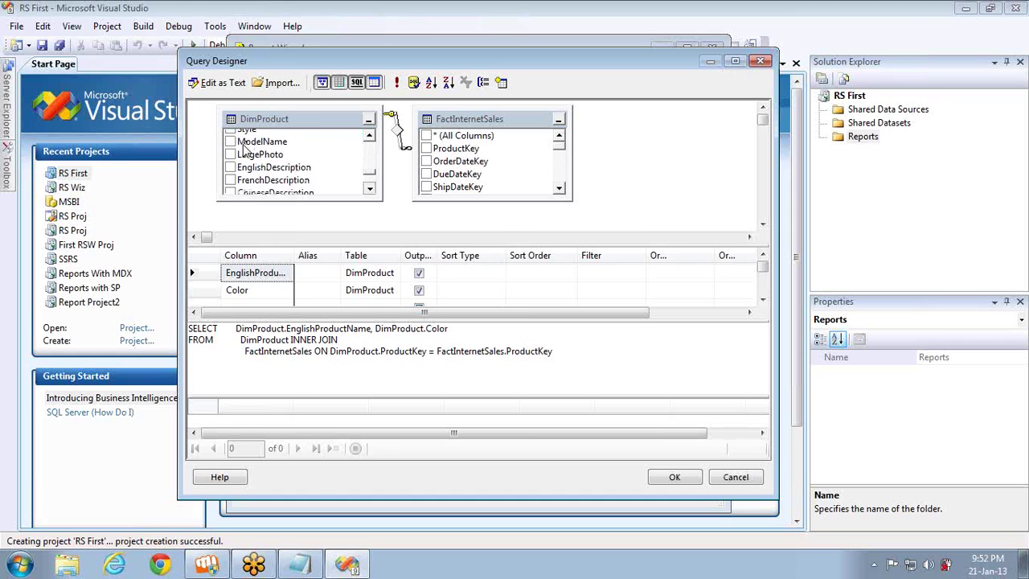
left_click(370, 137)
left_click(370, 137)
left_click(370, 137)
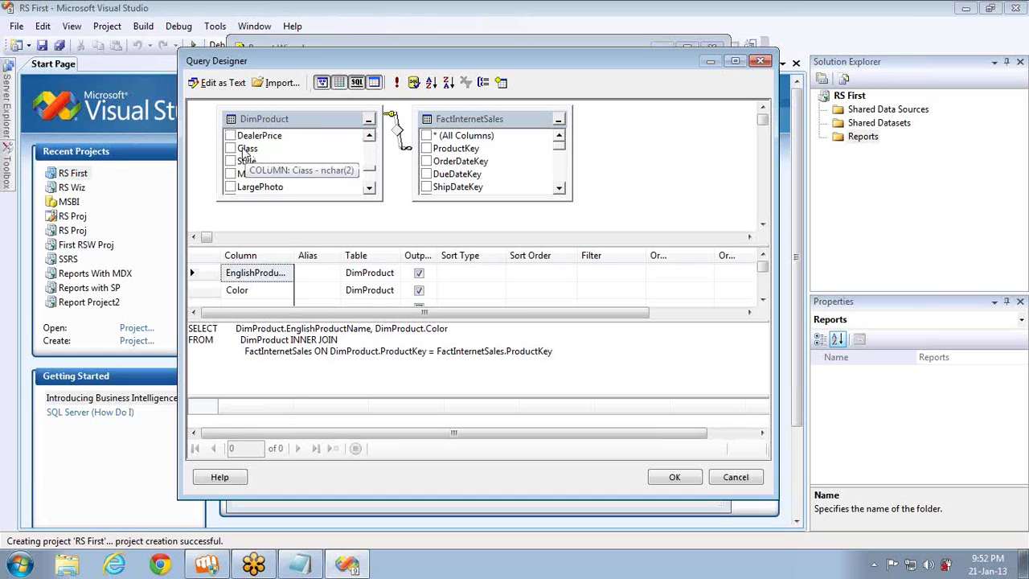
left_click(230, 148)
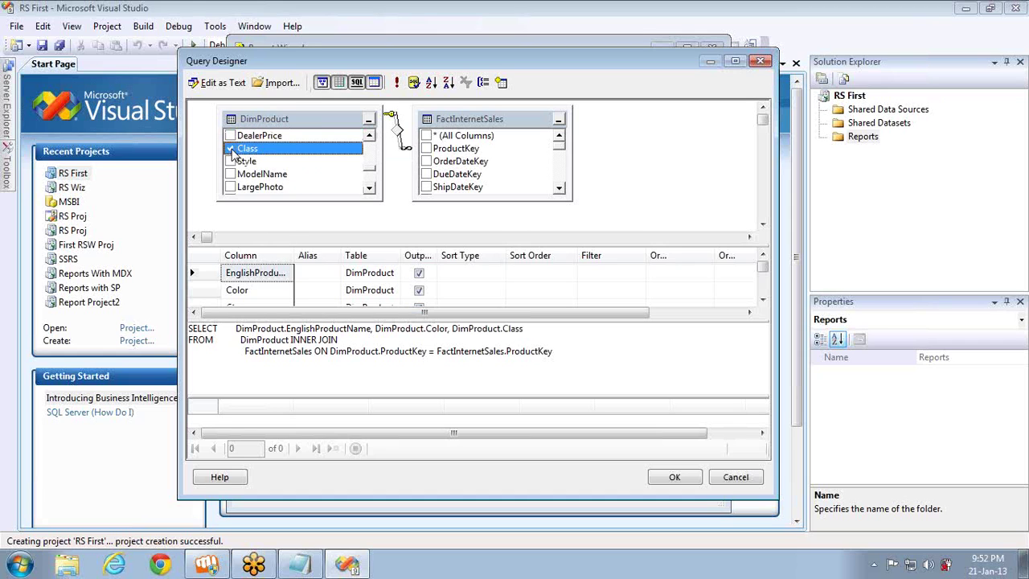
Add the DiscountAmount, TotalProductCost, TaxAmt and SalesAmount columns of FactInternetSales to the query output
left_click(559, 189)
left_click(559, 189)
left_click(558, 189)
left_click(558, 189)
left_click(558, 189)
left_click(559, 188)
left_click(558, 189)
left_click(559, 189)
left_click(558, 189)
left_click(559, 189)
left_click(559, 189)
left_click(559, 189)
left_click(559, 189)
left_click(559, 189)
left_click(559, 189)
left_click(559, 189)
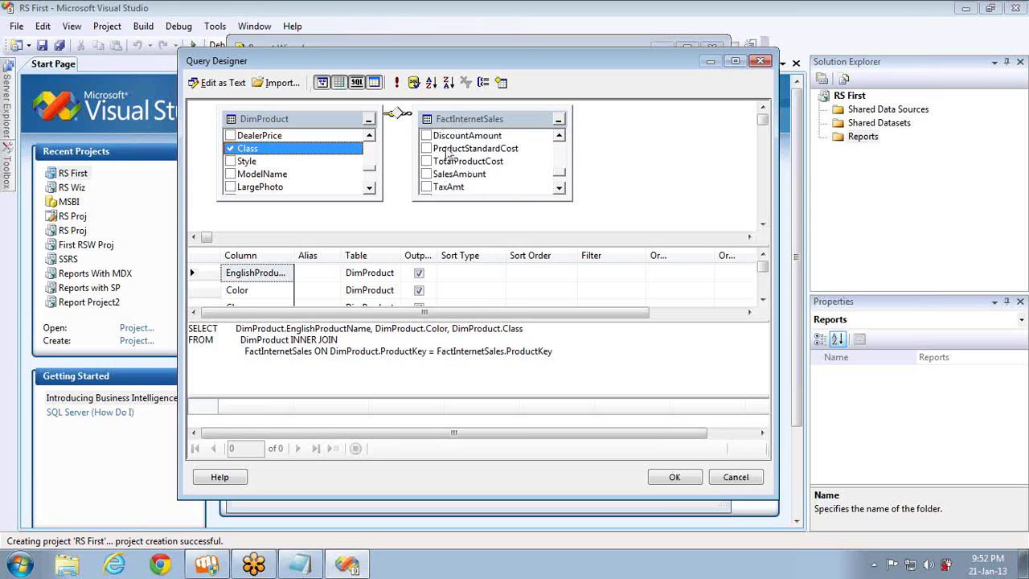
left_click(426, 136)
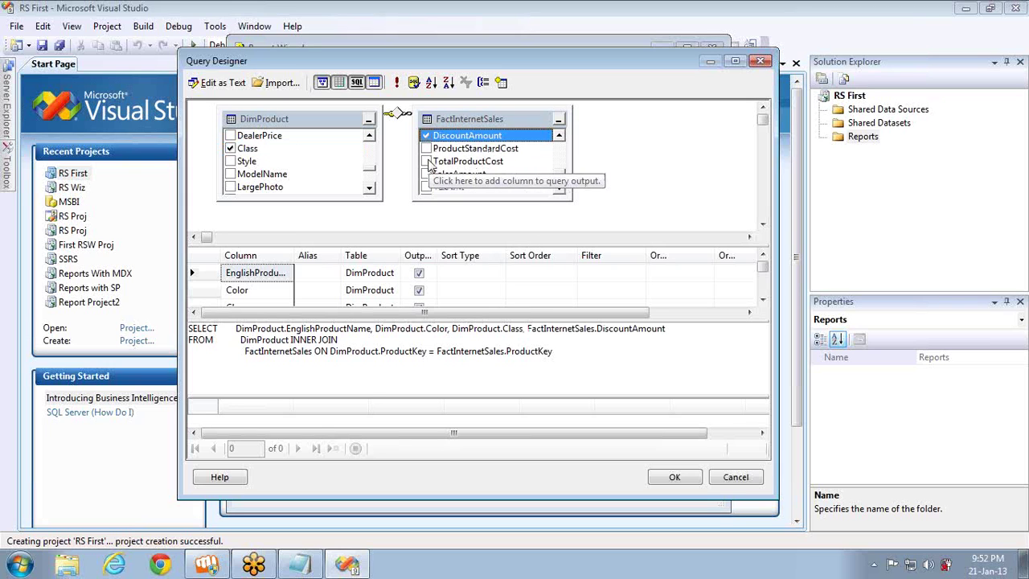
left_click(426, 161)
left_click(426, 187)
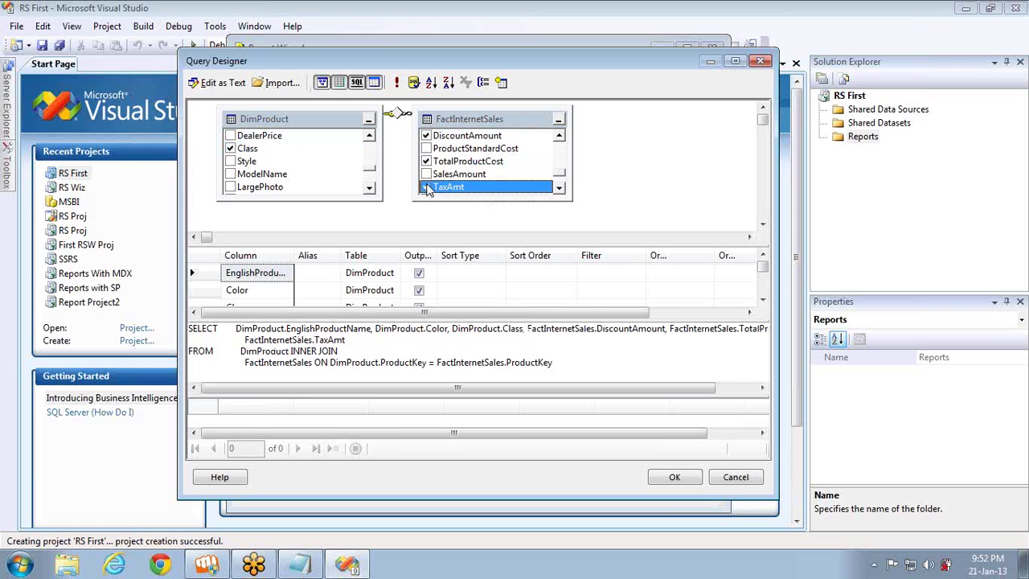
left_click(426, 173)
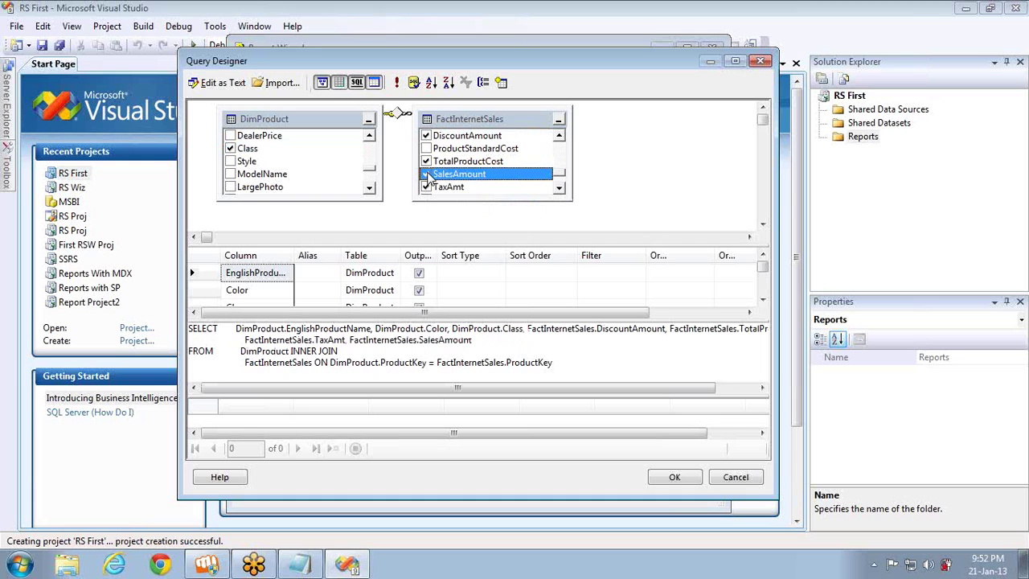
Review the join condition and comparison operators in the properties of the join between DimProduct and FactInternetSales
left_click(398, 113)
right_click(399, 113)
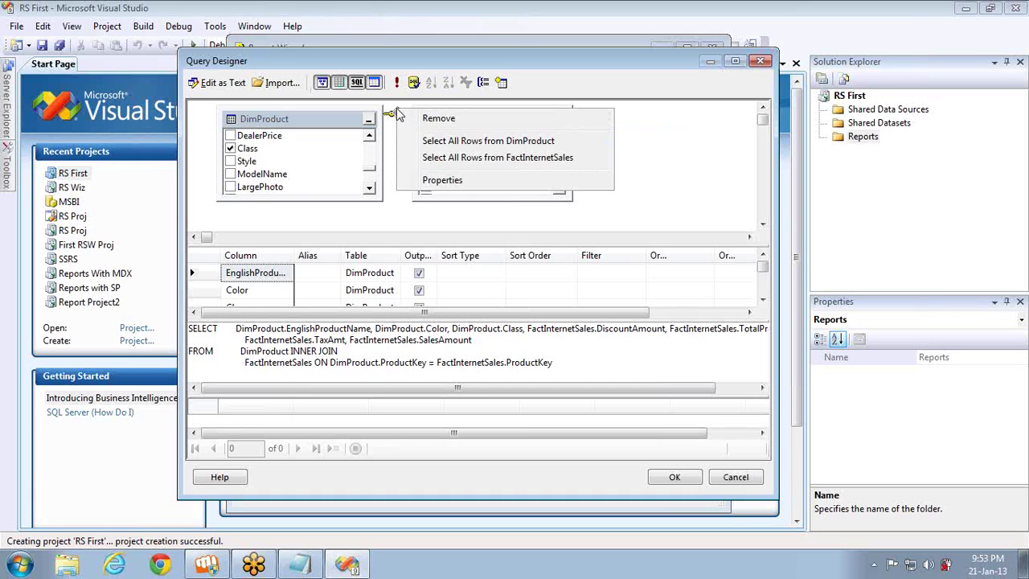
left_click(448, 180)
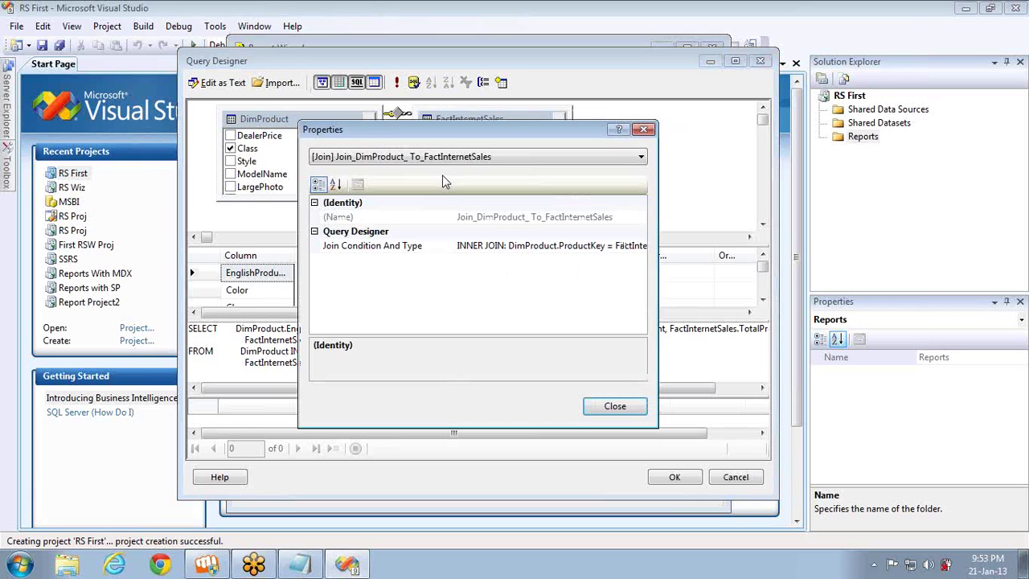
left_click(470, 249)
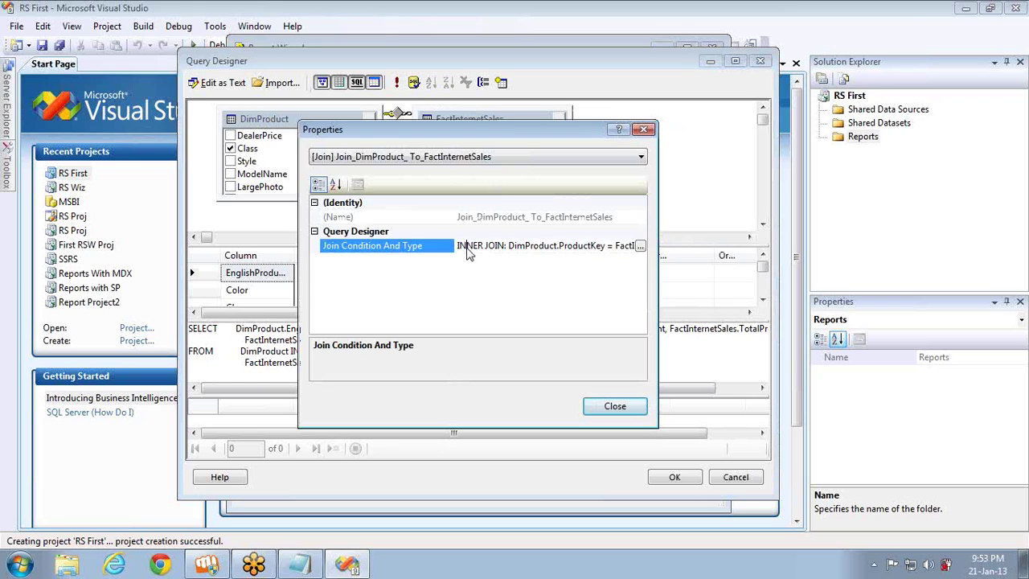
left_click(640, 246)
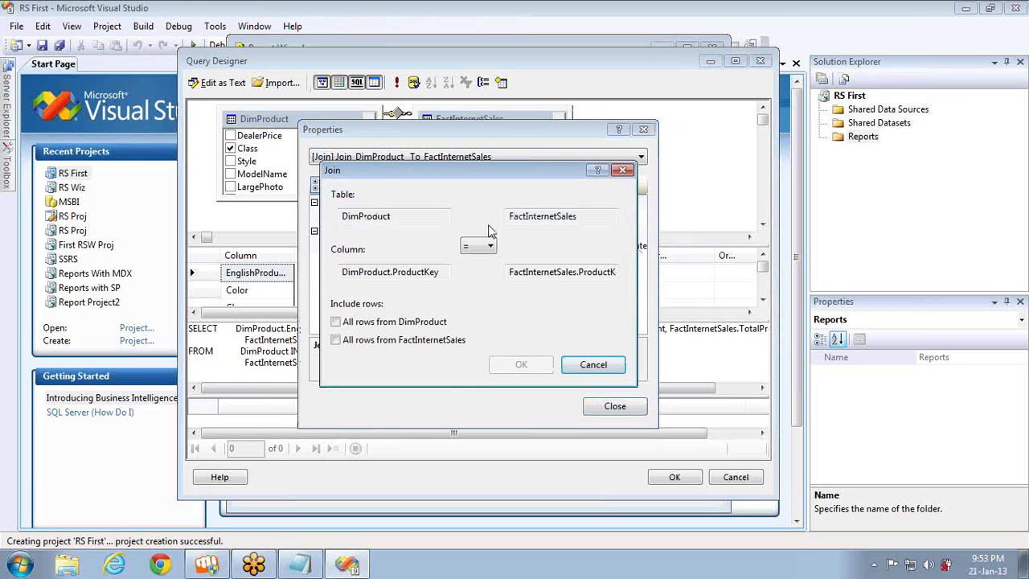
left_click(479, 248)
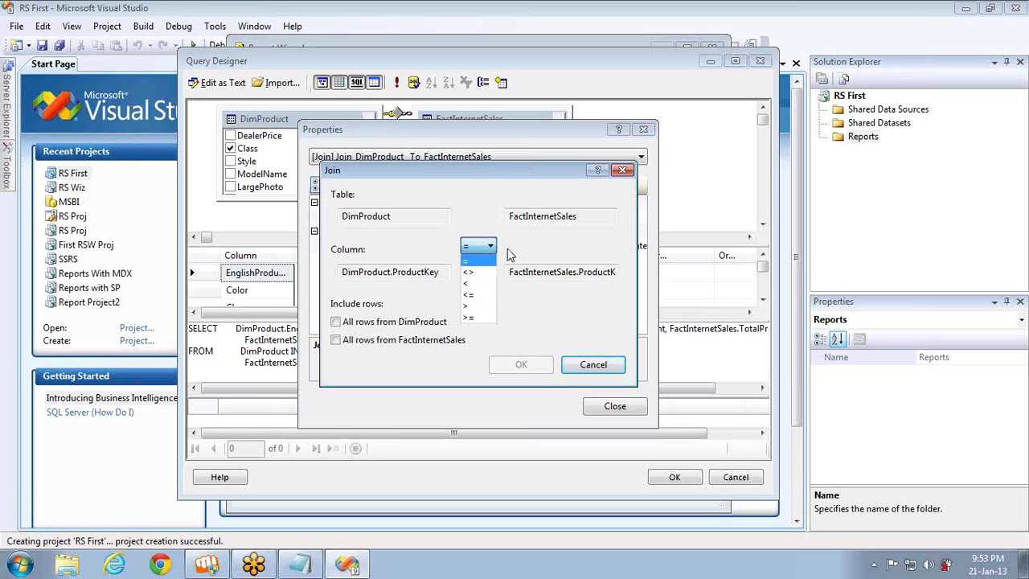
left_click(513, 257)
left_click(592, 365)
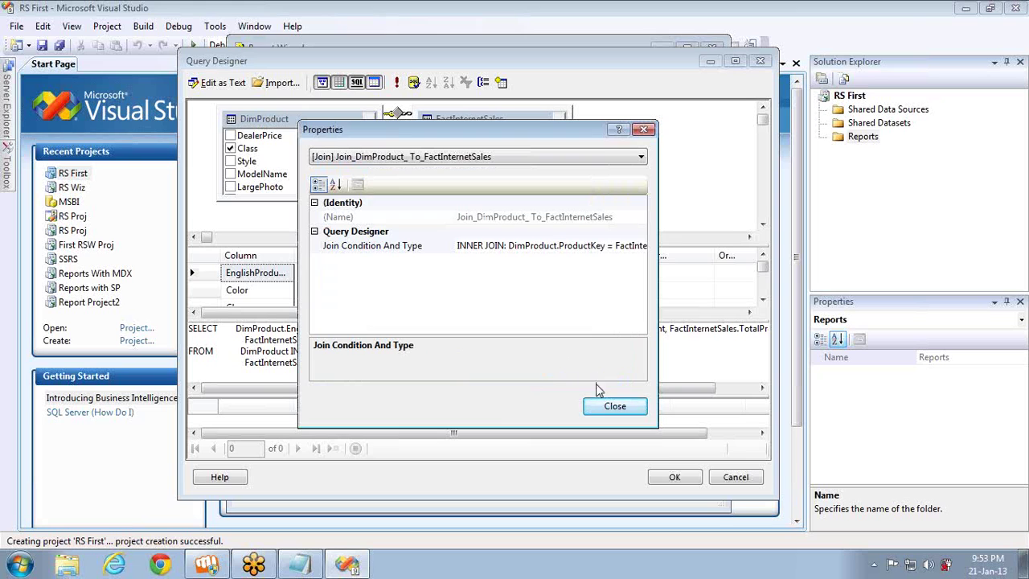
left_click(613, 407)
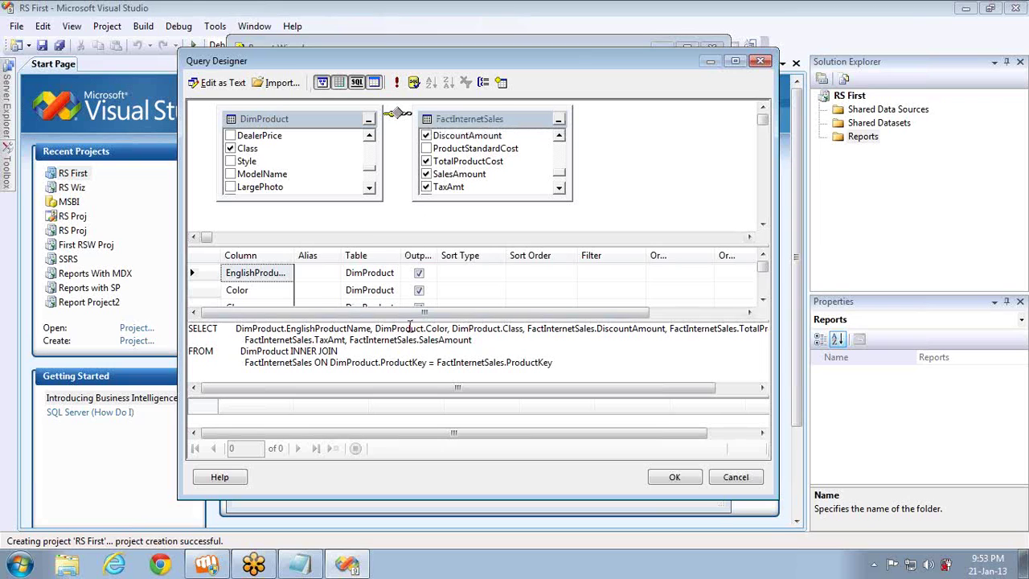
Change the join in the SQL statement to LEFT JOIN, and remove and re-add DimProduct's Class column in the output
double_click(303, 351)
type("LEFT")
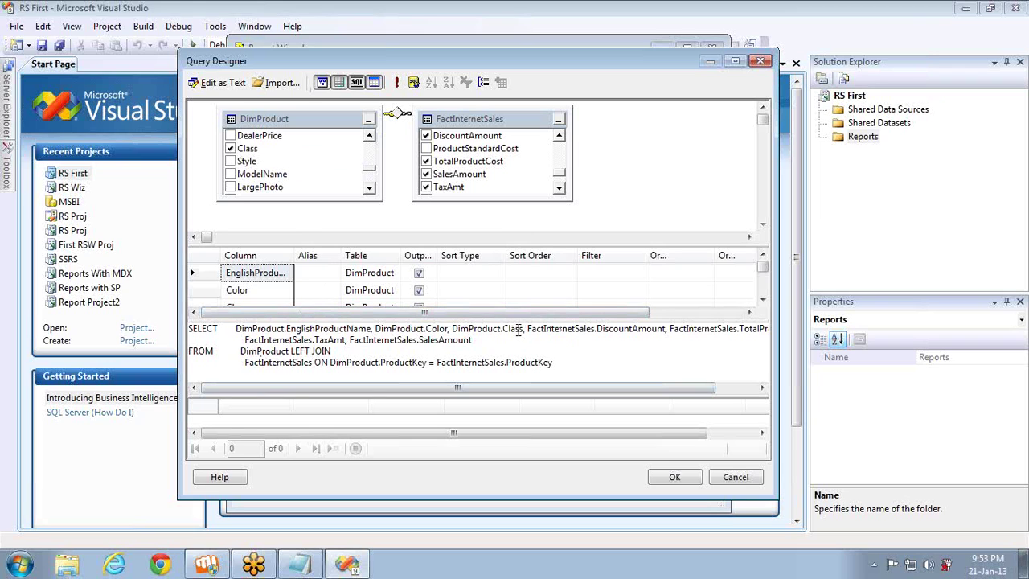
left_click_drag(522, 330, 452, 330)
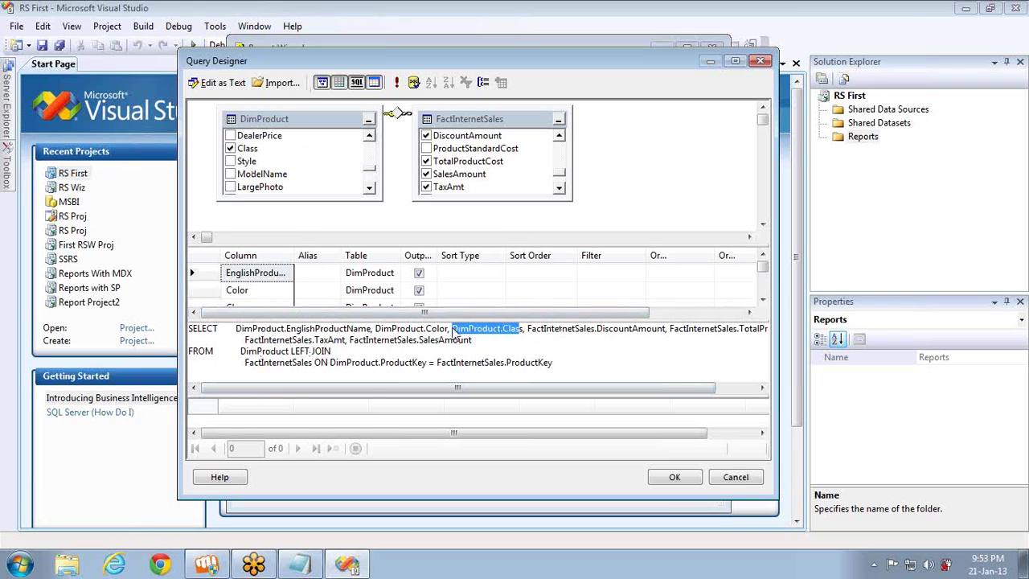
left_click(231, 149)
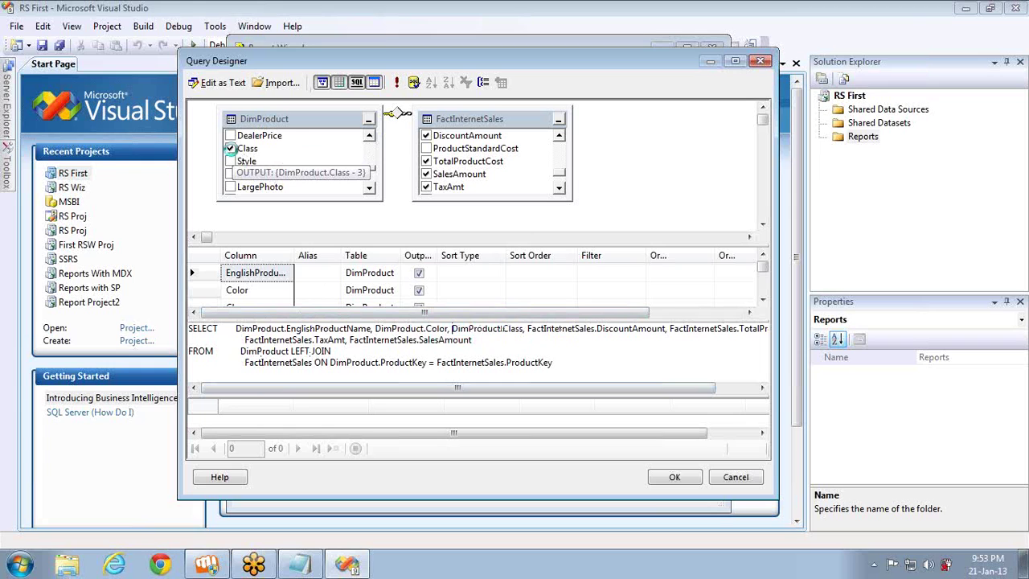
left_click(231, 150)
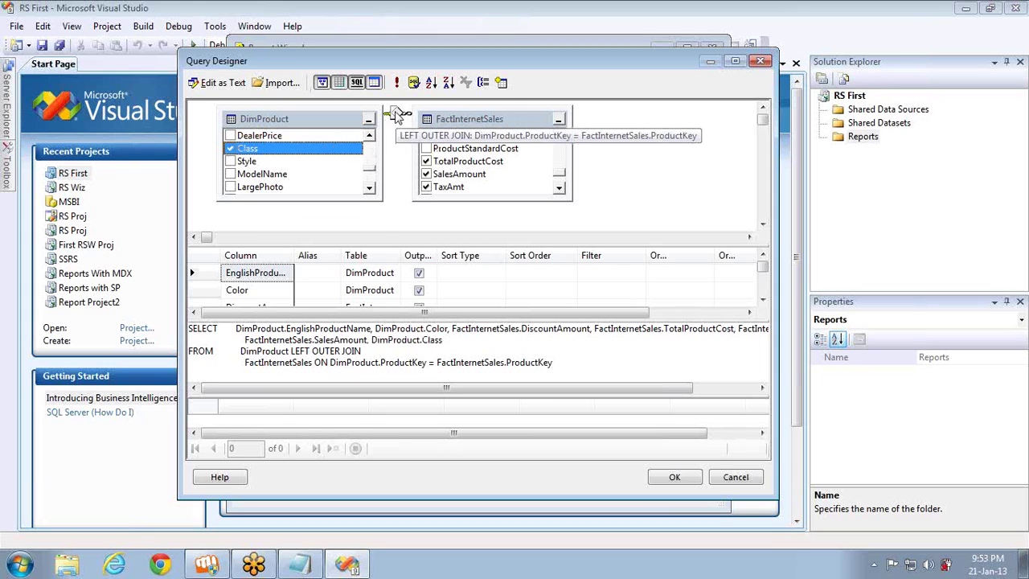
Change the join between DimProduct and FactInternetSales in the SQL statement back to INNER JOIN
double_click(302, 351)
key("Delete")
key("Delete")
key("Delete")
key("Delete")
key("Delete")
key("Delete")
key("Delete")
key("Delete")
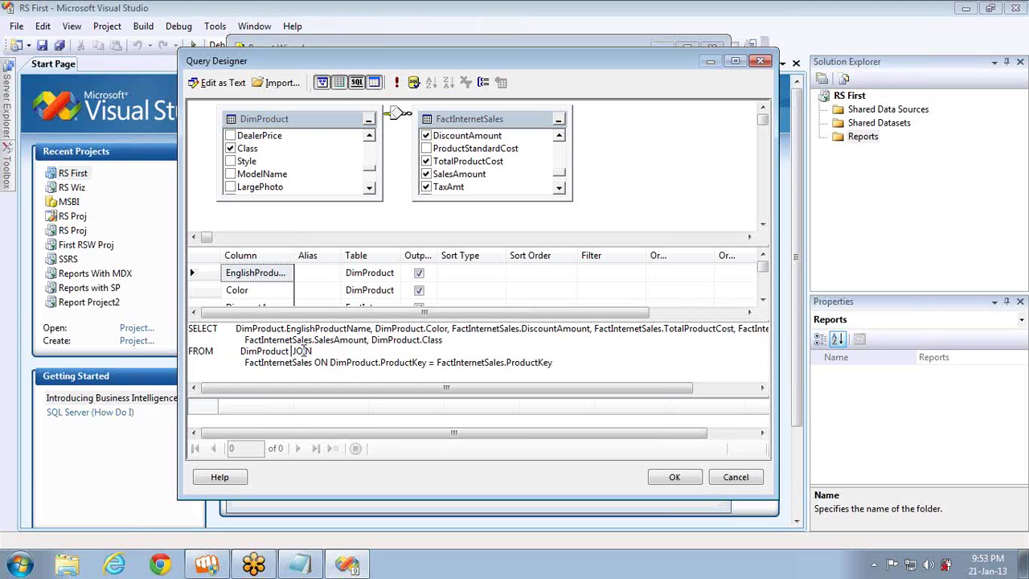
type("INNER")
Run the query, stop the data retrieval, and accept the designed query for the report
left_click(397, 83)
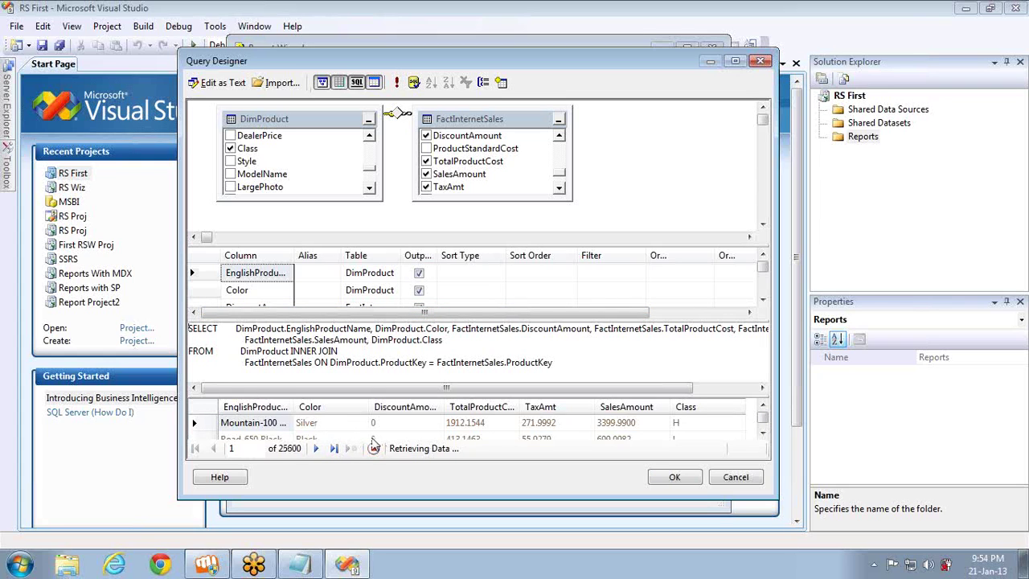
left_click(375, 448)
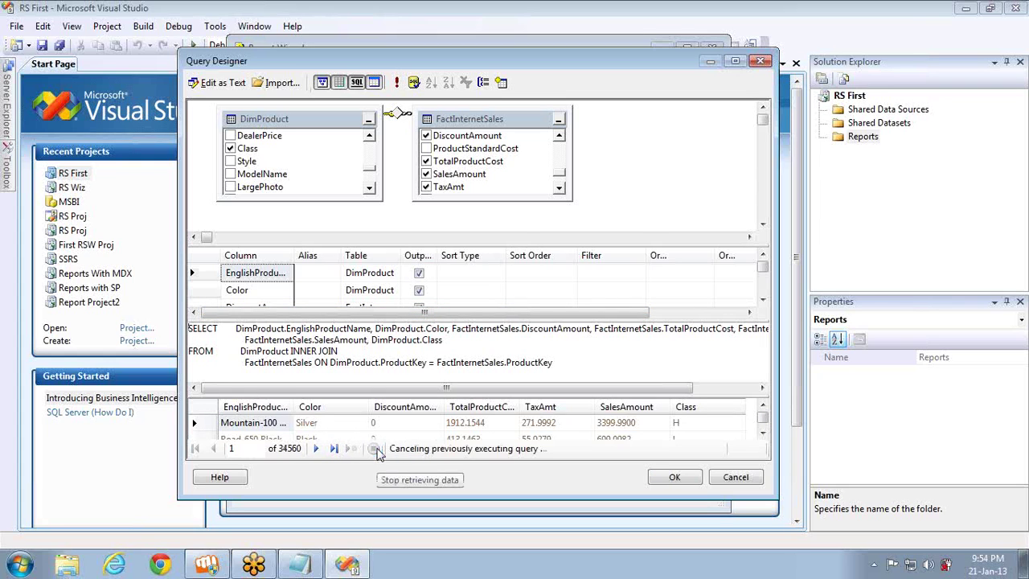
left_click(672, 477)
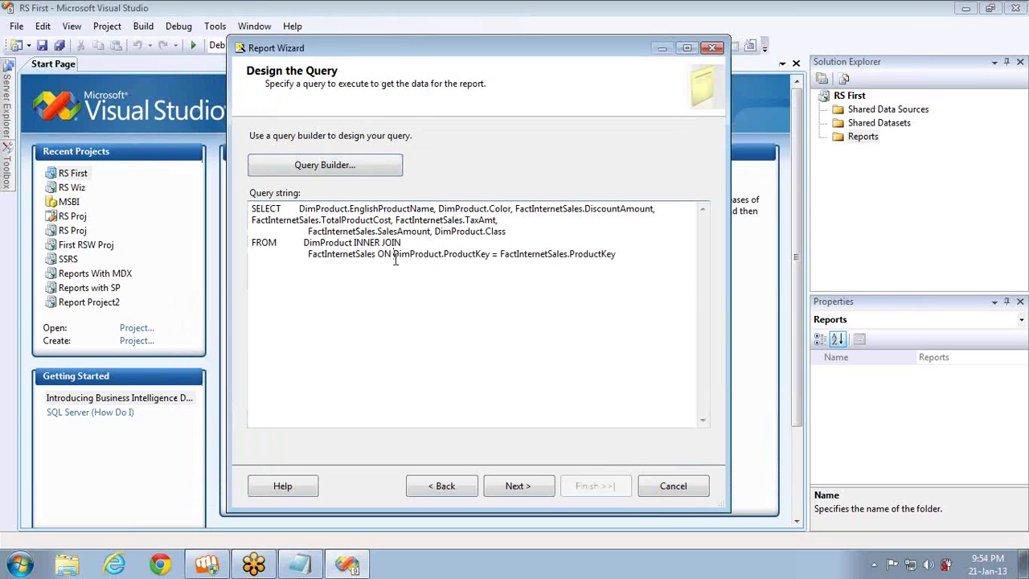
Copy the whole query string, replace it with "select", and paste the copied query back over it
key("ctrl+a")
key("ctrl+c")
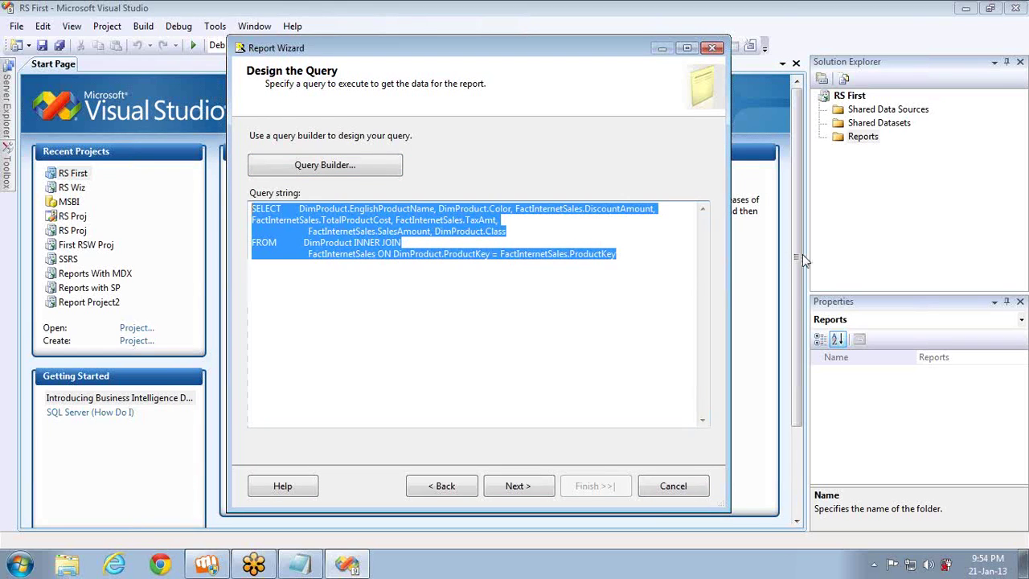
key("Delete")
type("se")
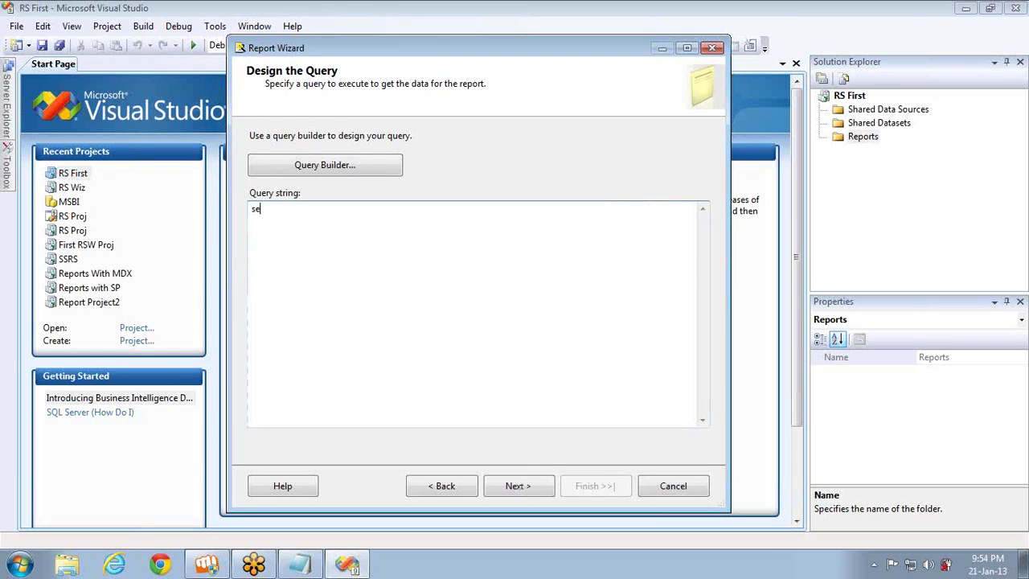
type("lect")
key("ctrl+a")
key("ctrl+v")
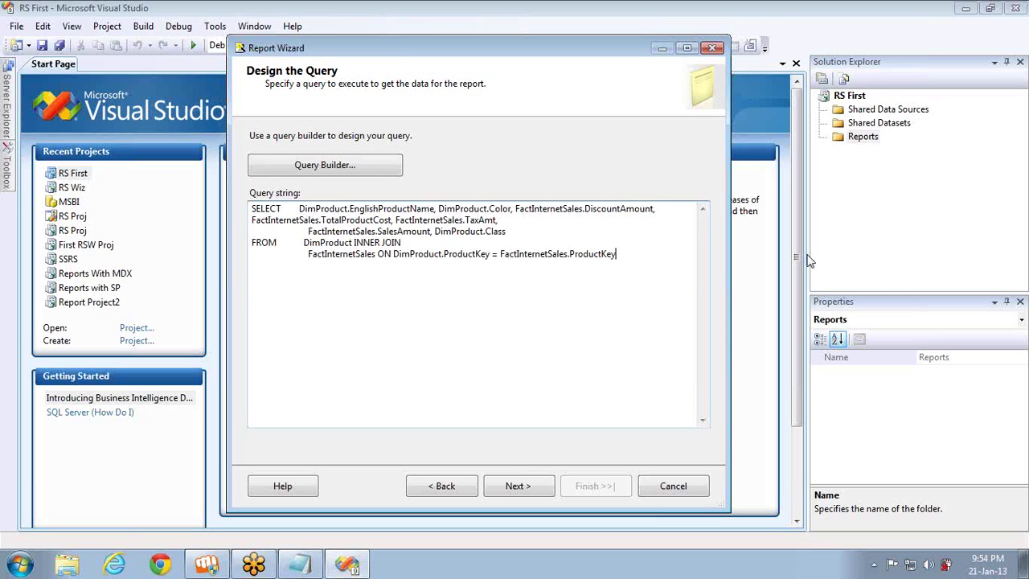
Accept the query string, compare the Matrix and Tabular report types, and continue with Tabular
left_click(529, 482)
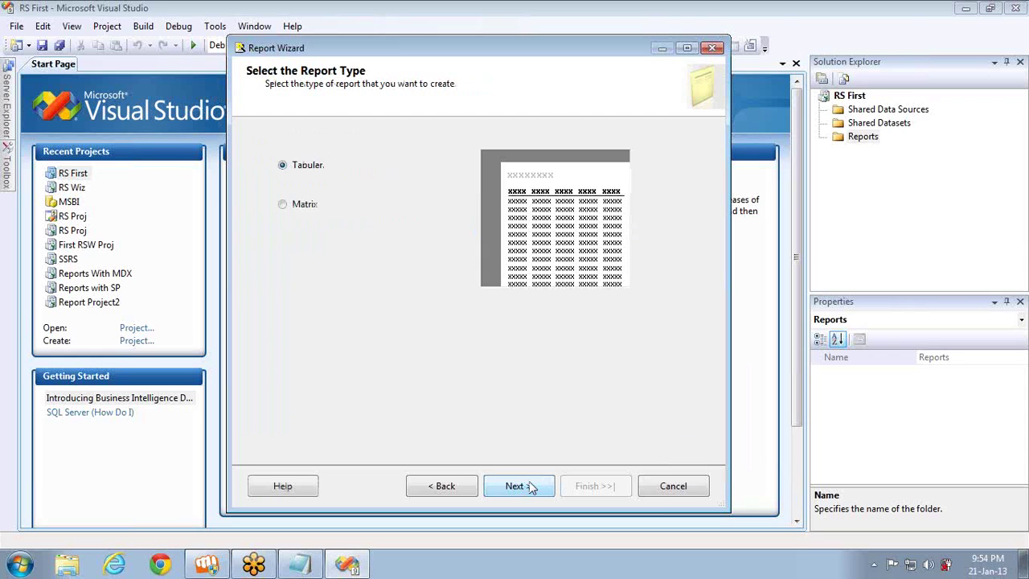
left_click(300, 208)
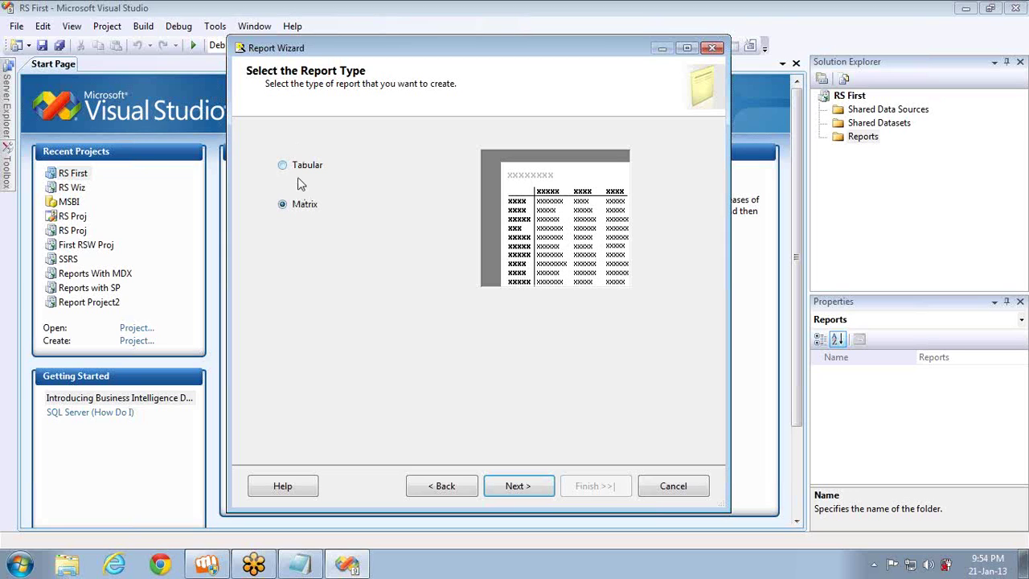
left_click(300, 172)
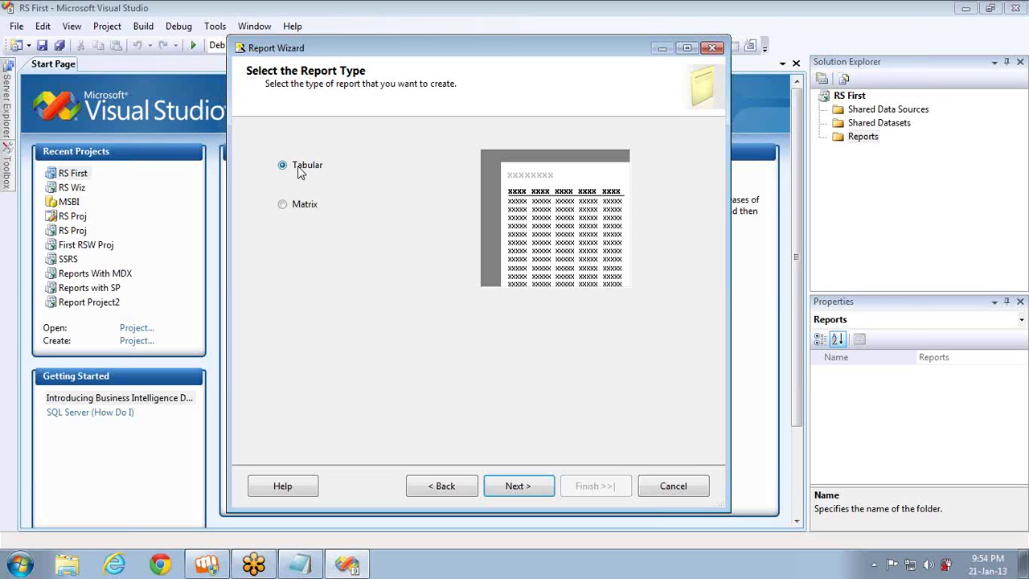
left_click(296, 209)
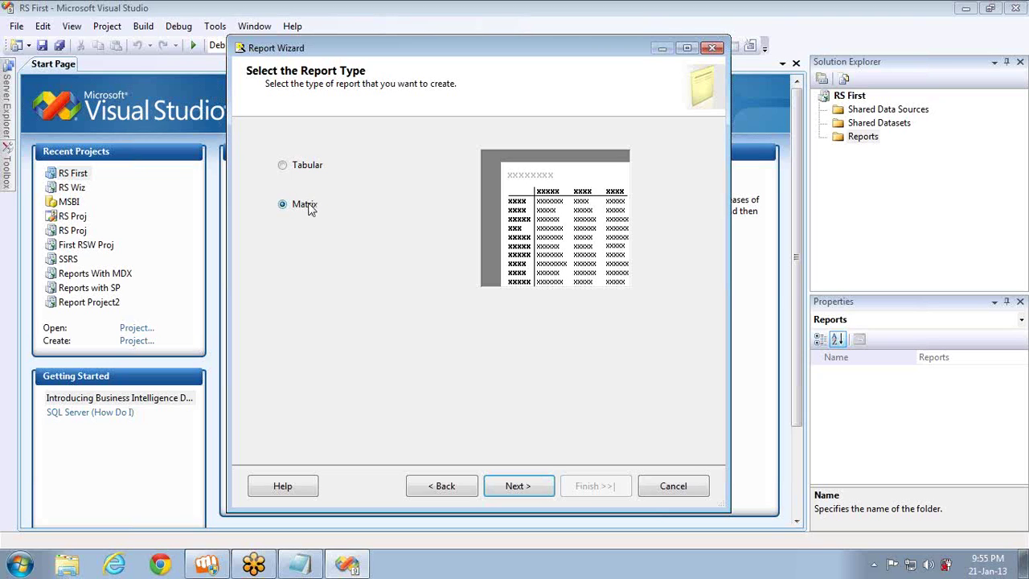
left_click(297, 171)
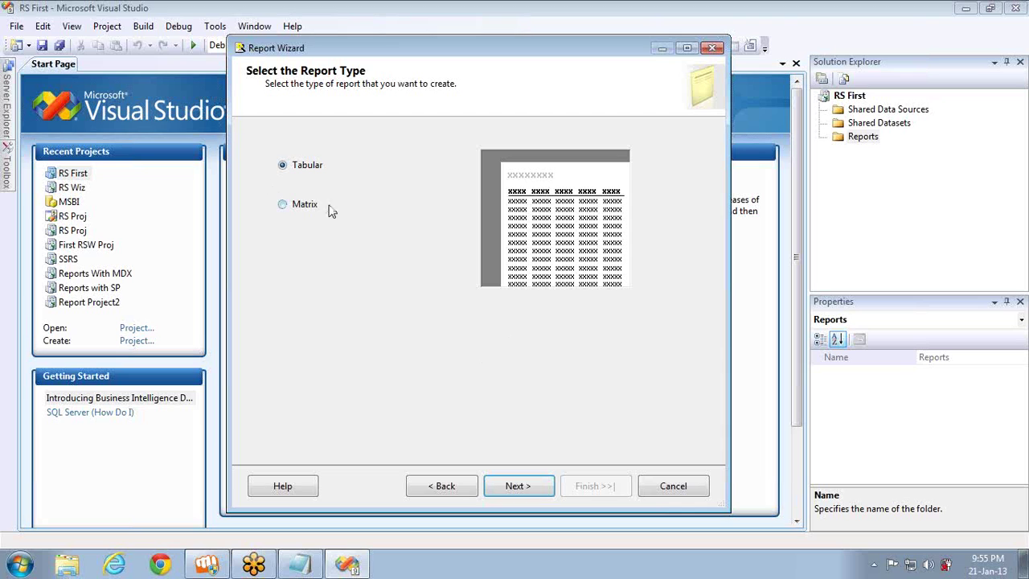
left_click(528, 495)
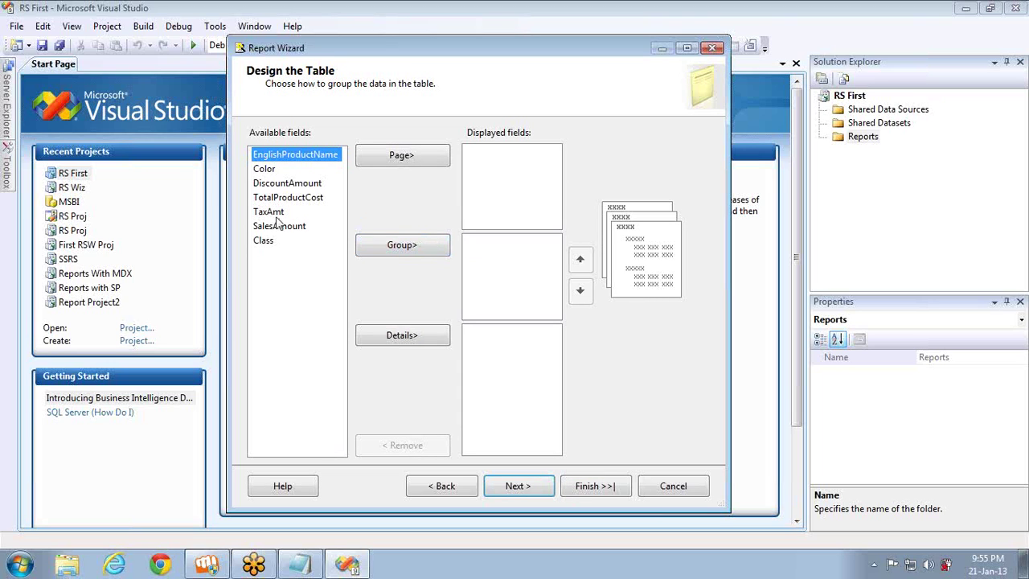
Group the table data by Class, Color and EnglishProductName, in that order
left_click(265, 240)
left_click(393, 250)
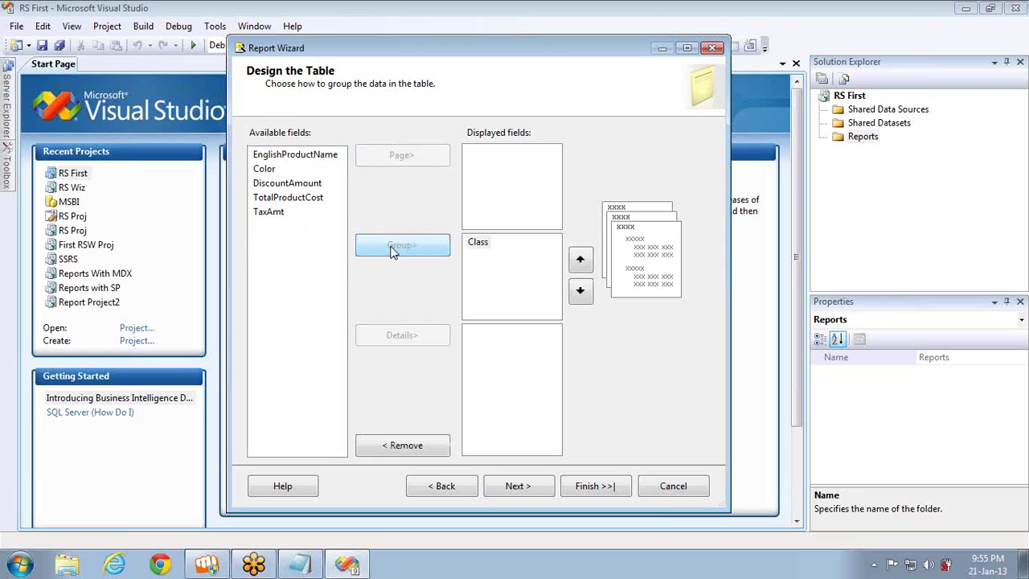
left_click(265, 169)
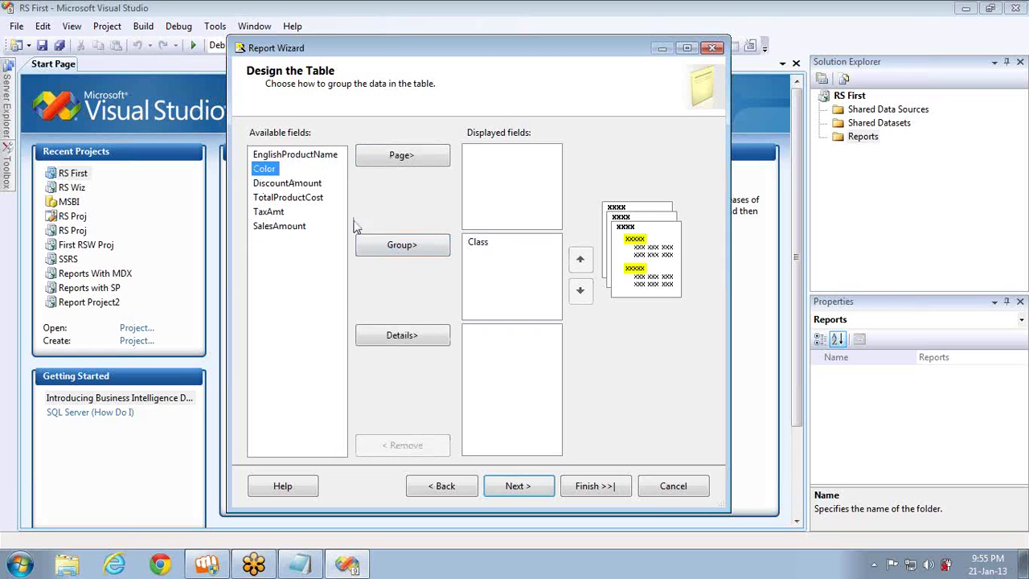
left_click(386, 245)
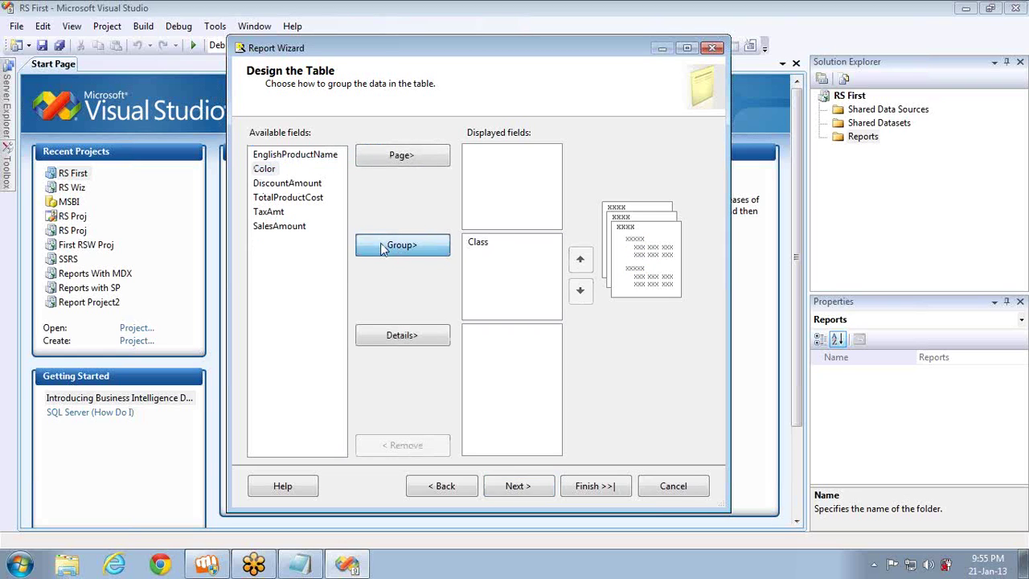
left_click(295, 157)
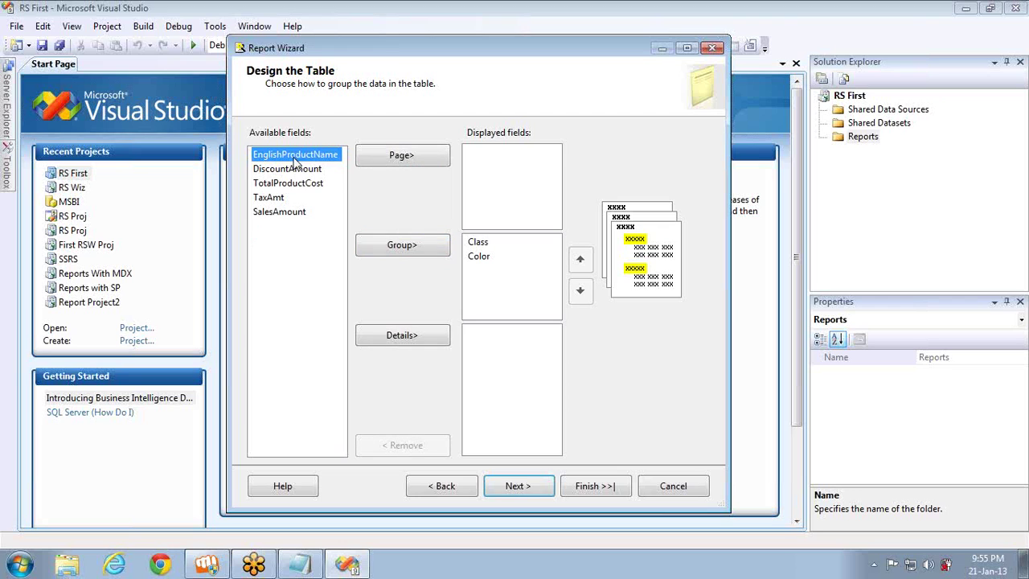
left_click(400, 247)
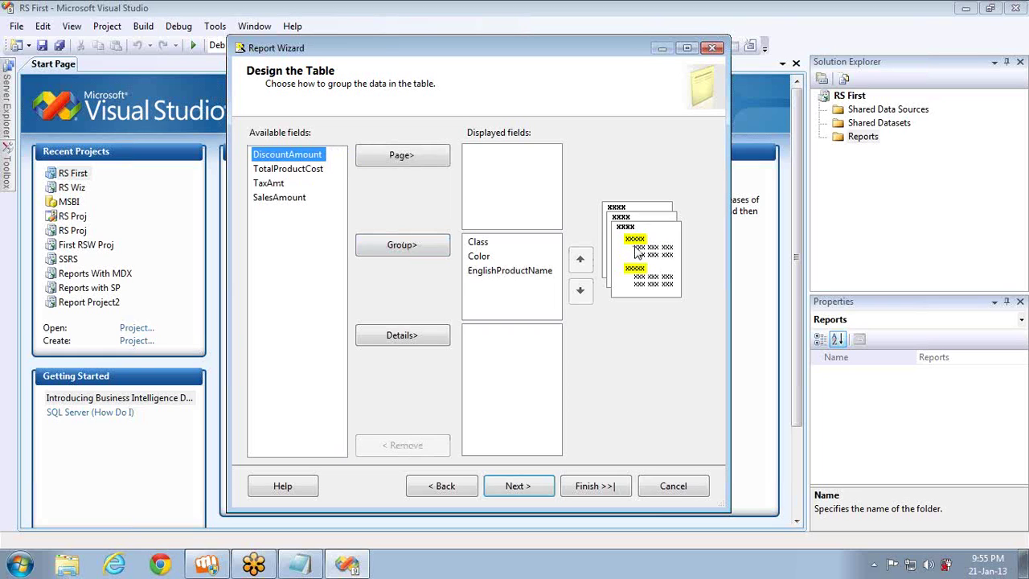
Add DiscountAmount, TotalProductCost, TaxAmt and SalesAmount as the table's detail fields
left_click(408, 338)
left_click(407, 338)
left_click(408, 338)
left_click(408, 338)
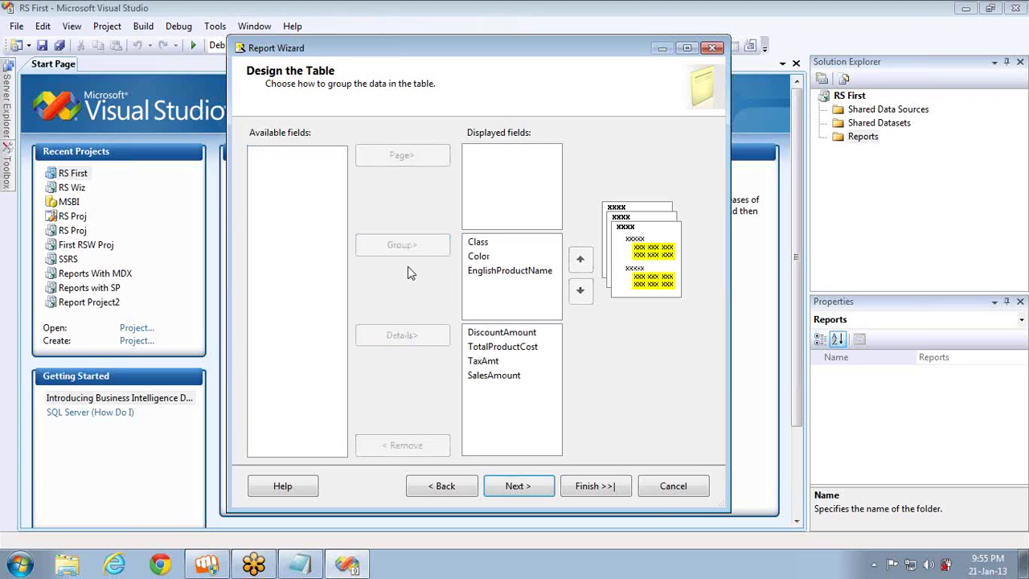
Move the Color field from the group level up to the page level
left_click(482, 257)
left_click(587, 269)
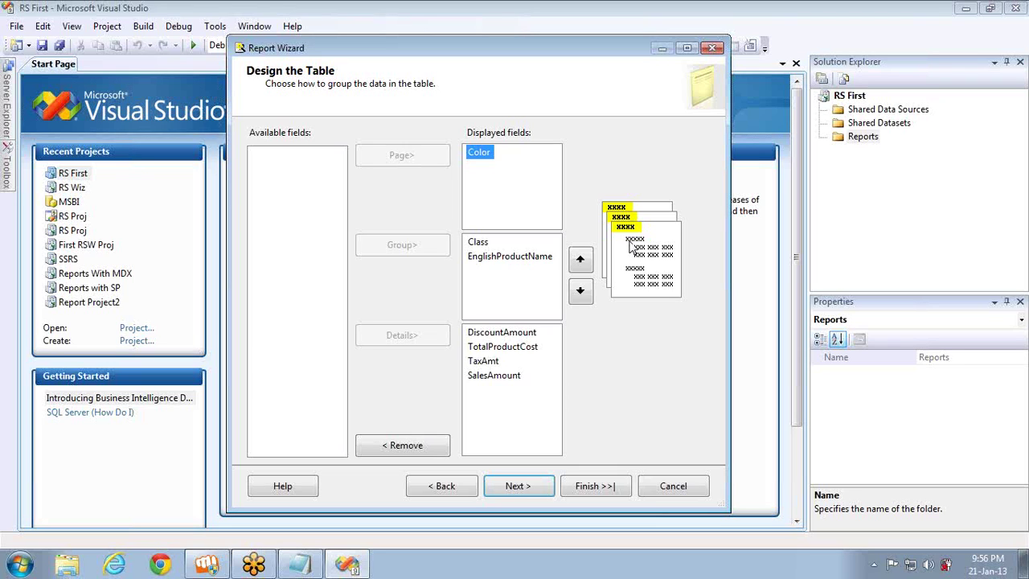
left_click(482, 244)
left_click(489, 258)
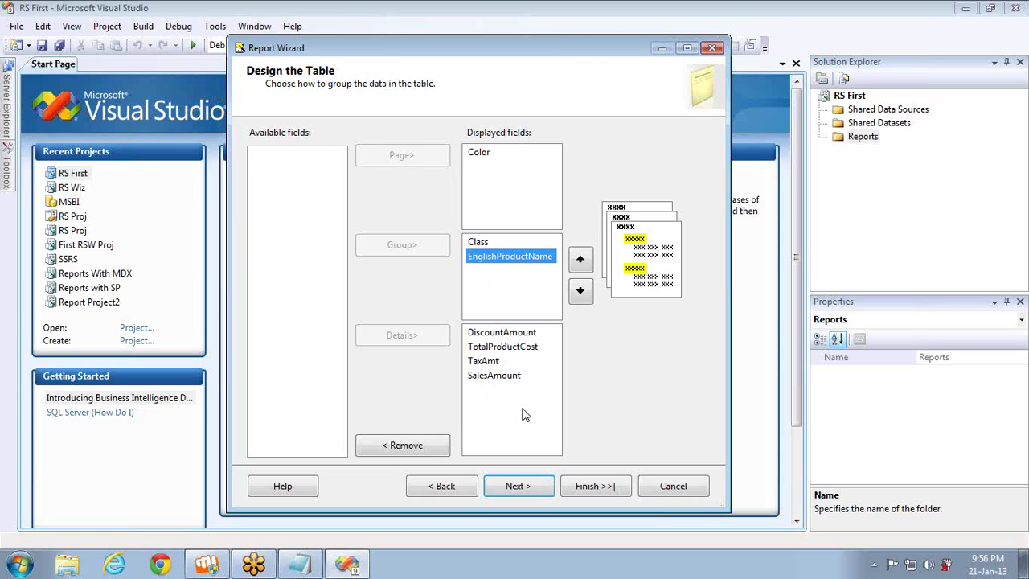
Accept the table's field arrangement, preview the Block layout, and choose the Stepped layout
left_click(514, 487)
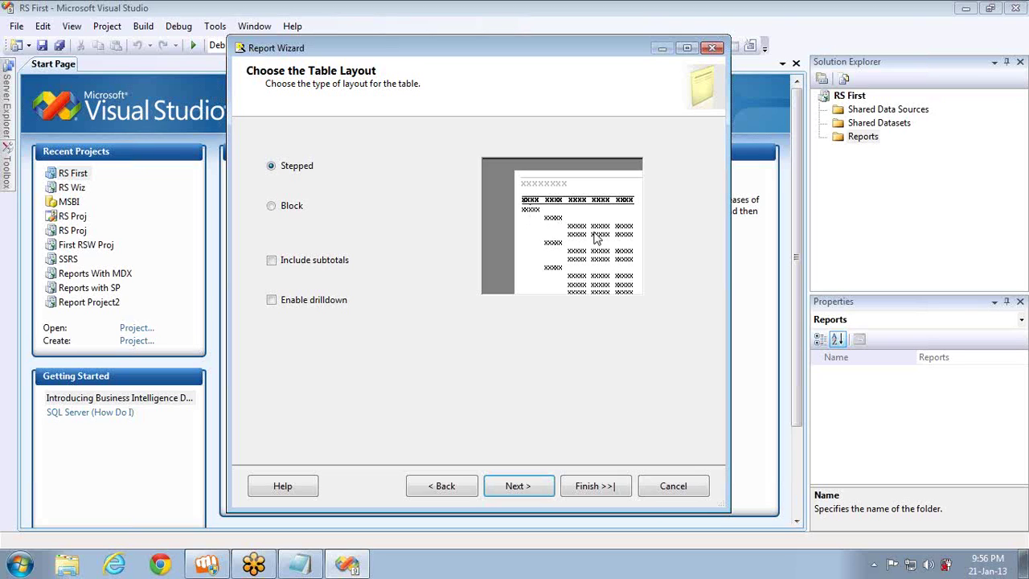
left_click(274, 208)
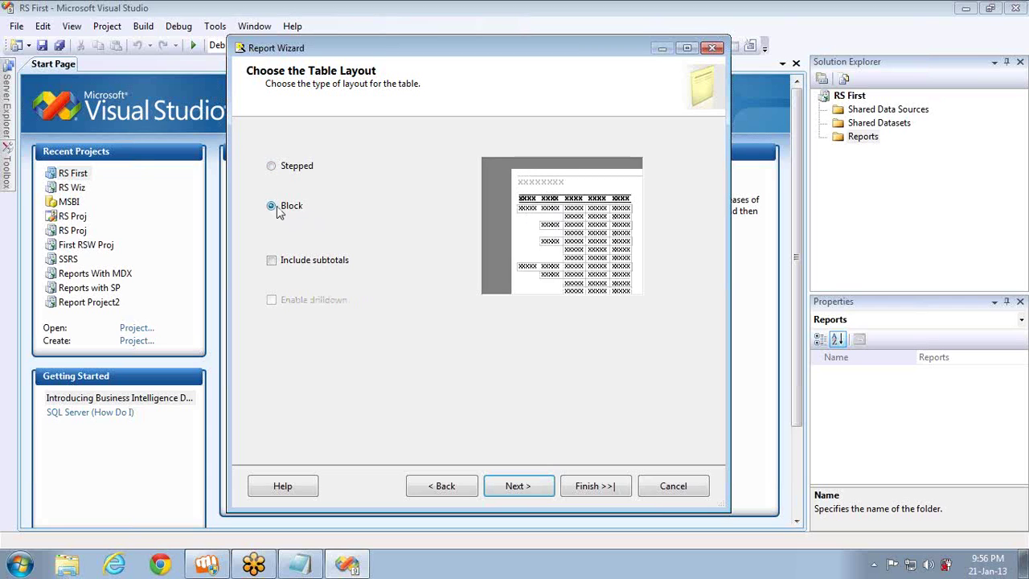
left_click(274, 167)
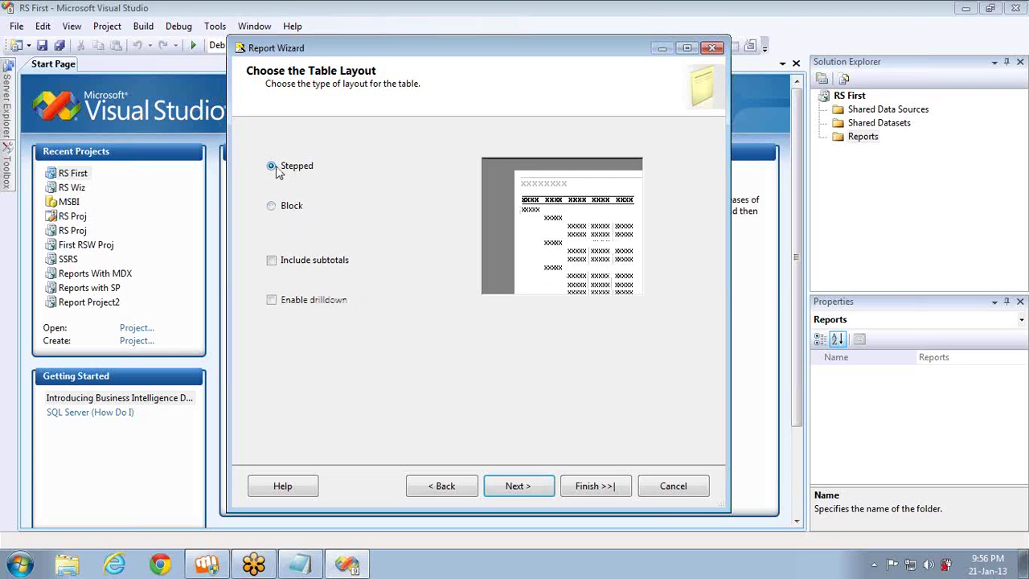
Enable drilldown for the stepped table layout, leave subtotals off, and continue to the table styles
left_click(273, 264)
left_click(273, 264)
left_click(541, 485)
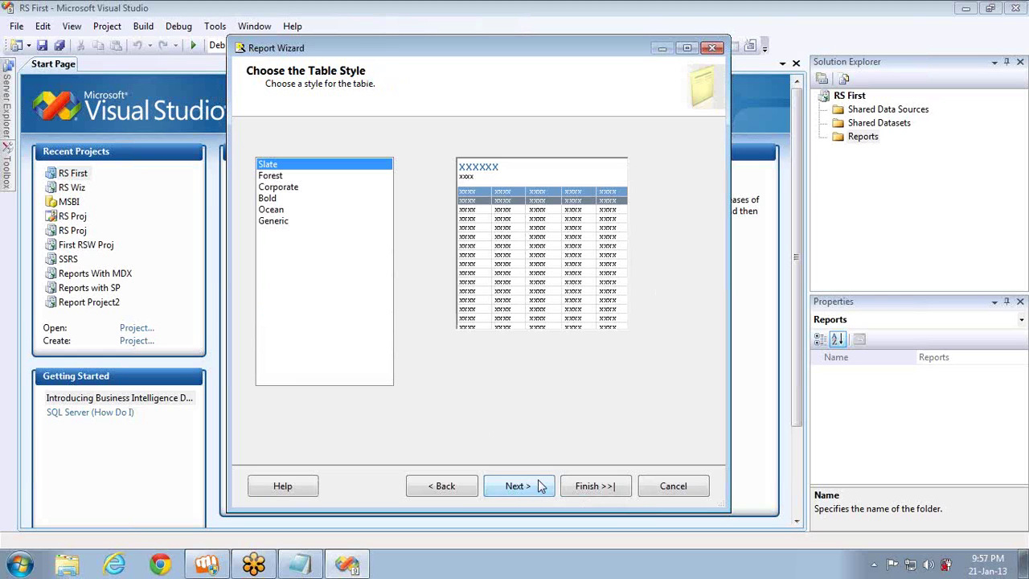
Compare the Forest, Corporate, Bold and Ocean table styles, choose Bold, and name the report Table With Drill Down
left_click(273, 175)
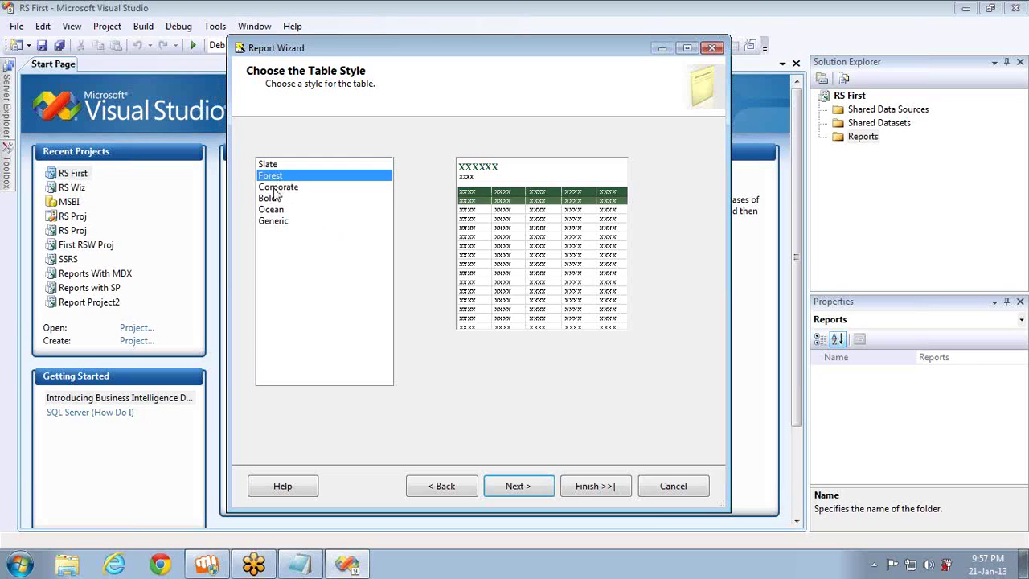
left_click(274, 188)
left_click(272, 199)
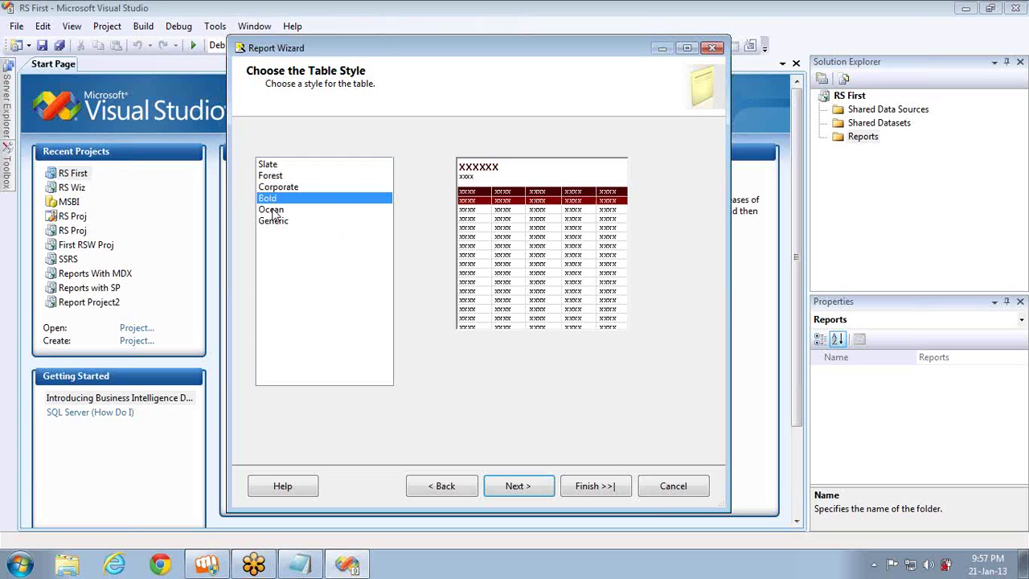
left_click(272, 209)
left_click(273, 198)
left_click(517, 486)
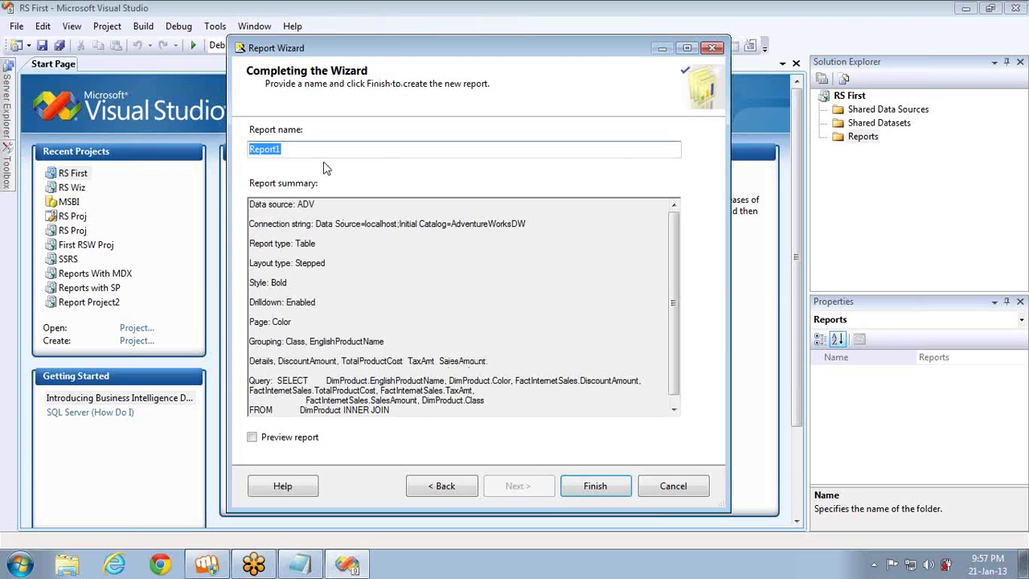
type("Table With Drill Down")
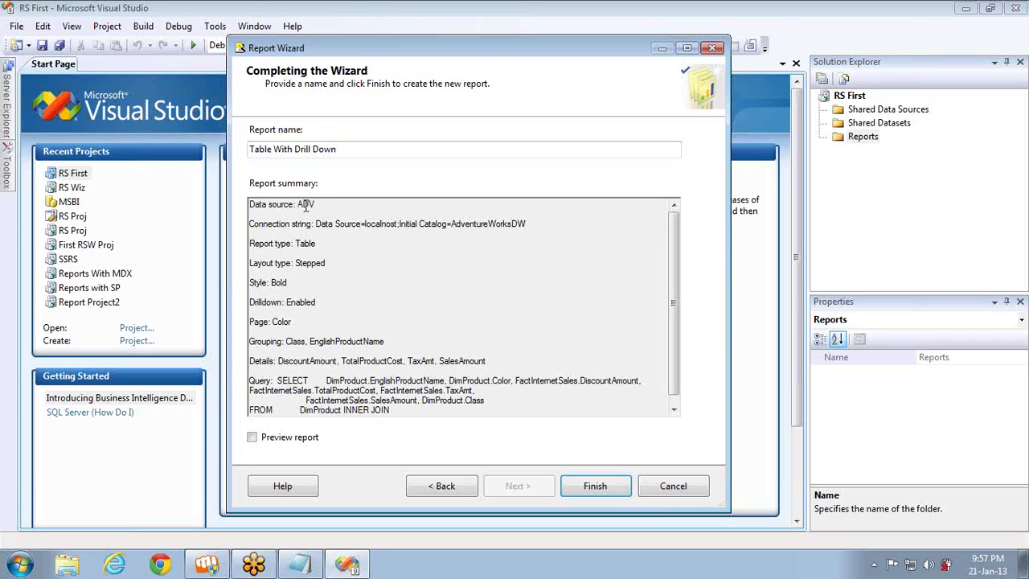
Review the report summary from data source through query, and finish the wizard to create the report
double_click(305, 206)
left_click_drag(317, 224, 530, 224)
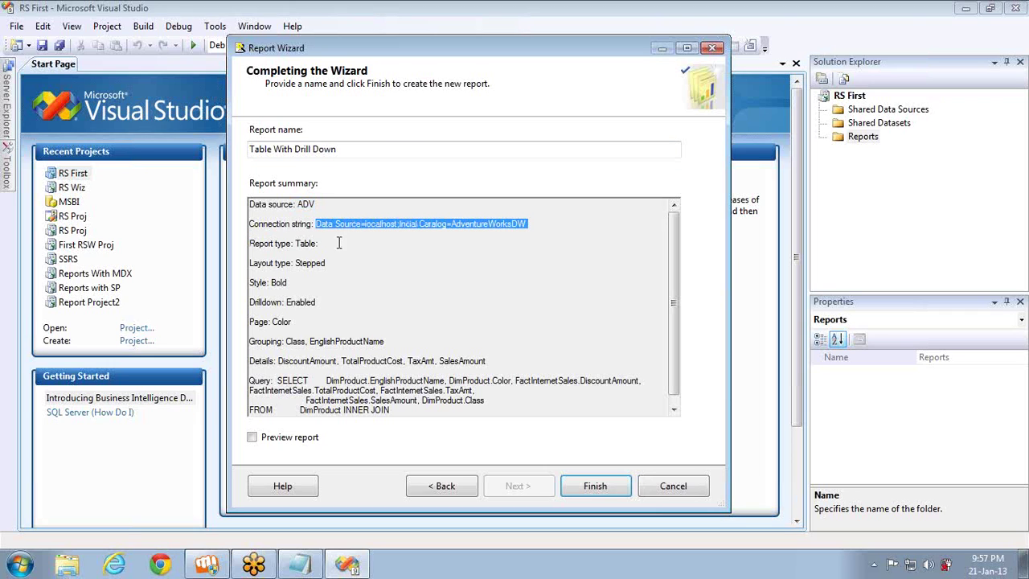
double_click(307, 243)
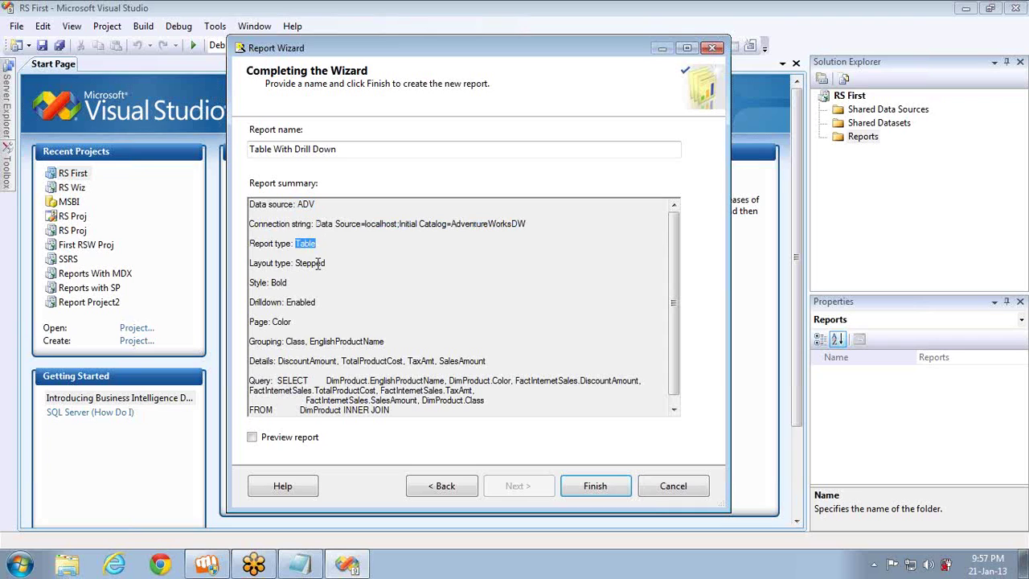
double_click(315, 264)
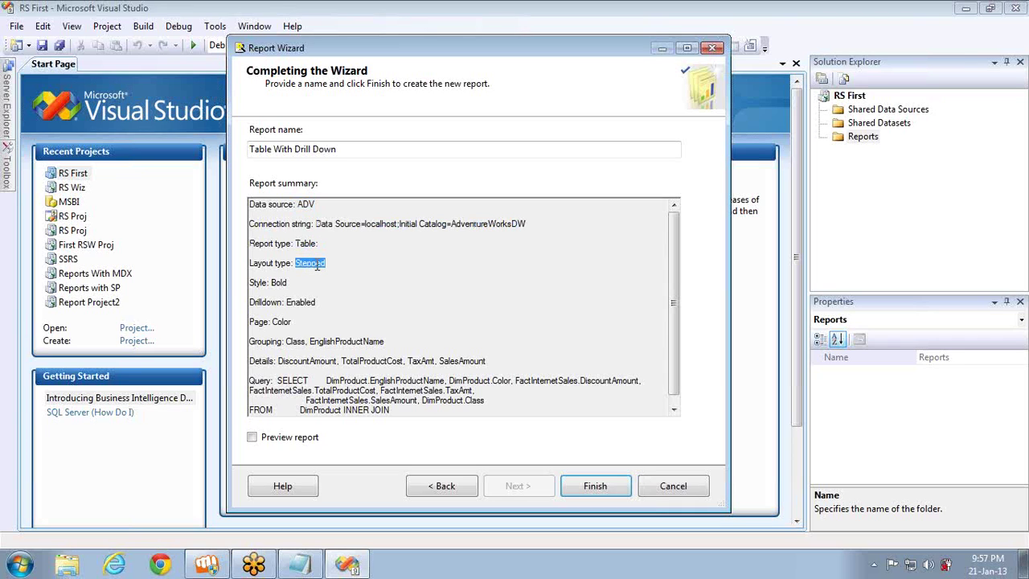
double_click(279, 283)
double_click(302, 303)
double_click(280, 321)
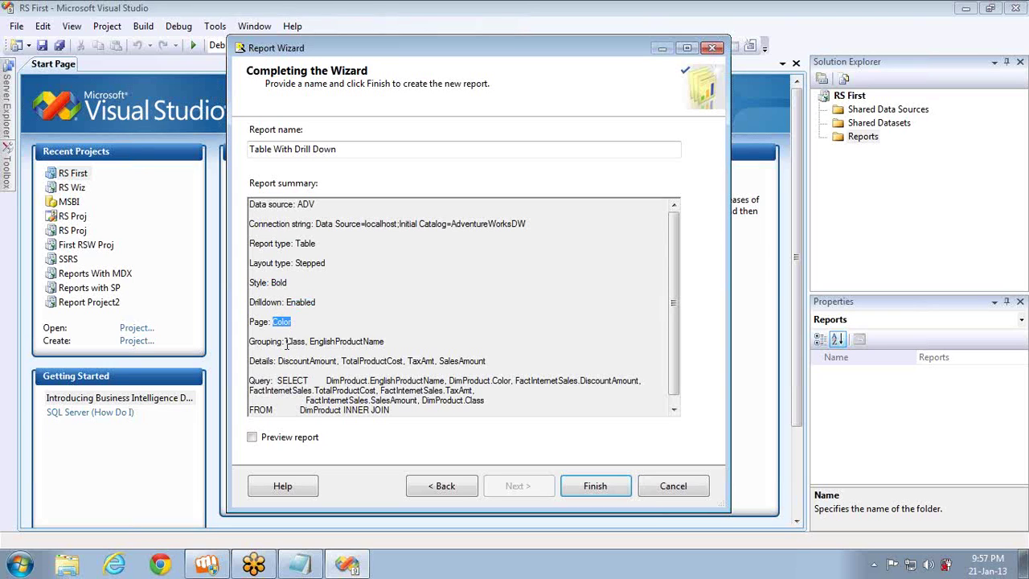
left_click_drag(284, 340, 389, 341)
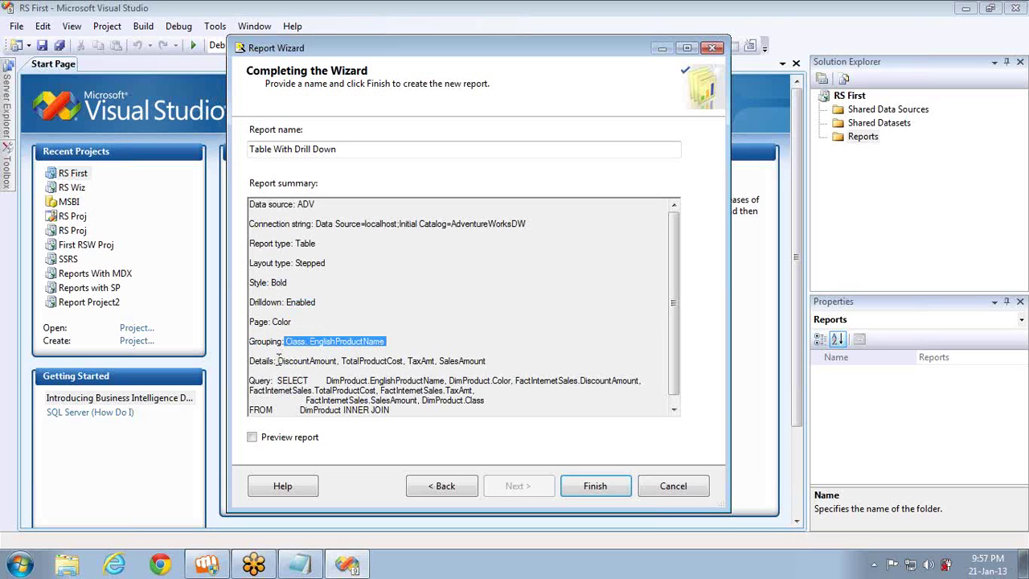
left_click_drag(277, 360, 423, 344)
left_click_drag(284, 375, 431, 428)
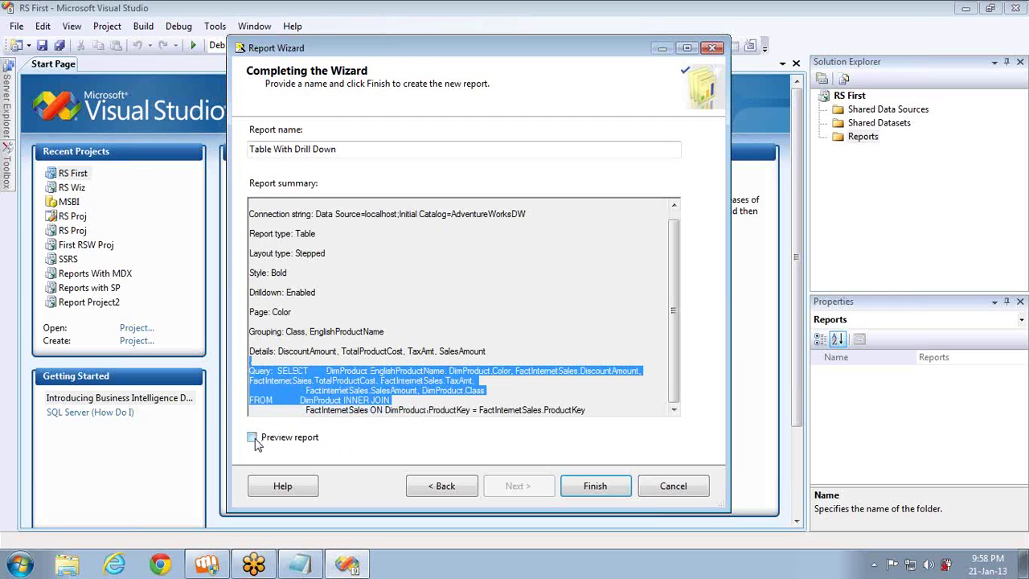
left_click(587, 492)
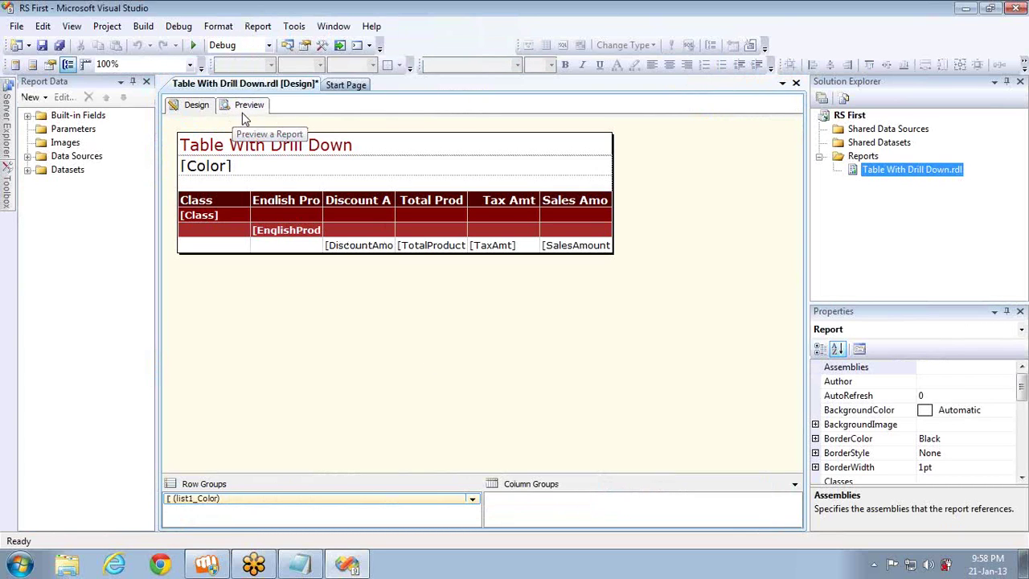
Widen the English Product Name, Discount Amount, Total Product Cost, Tax Amt and Sales Amount columns in the report design
double_click(213, 166)
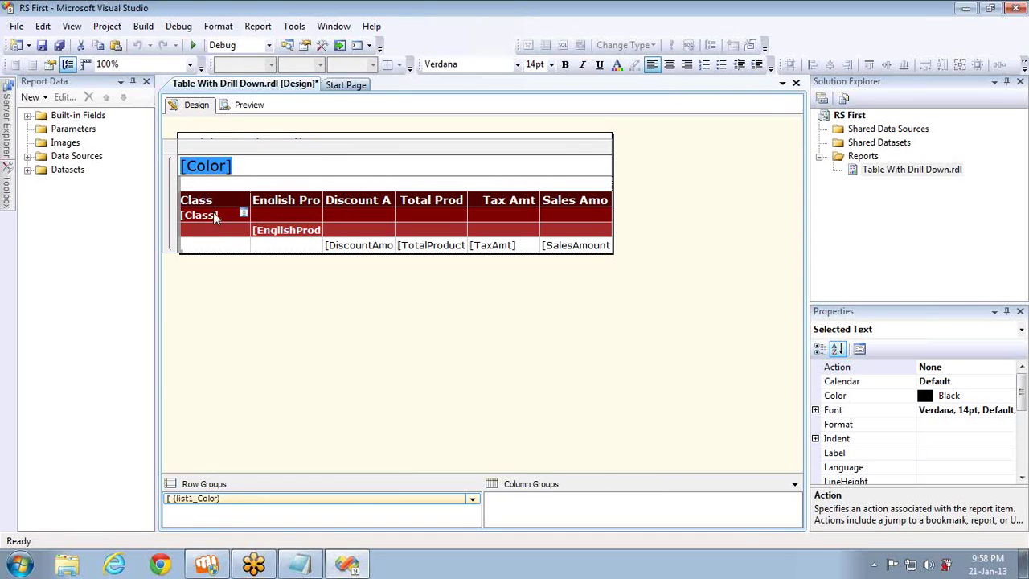
left_click(320, 201)
left_click_drag(323, 182, 384, 182)
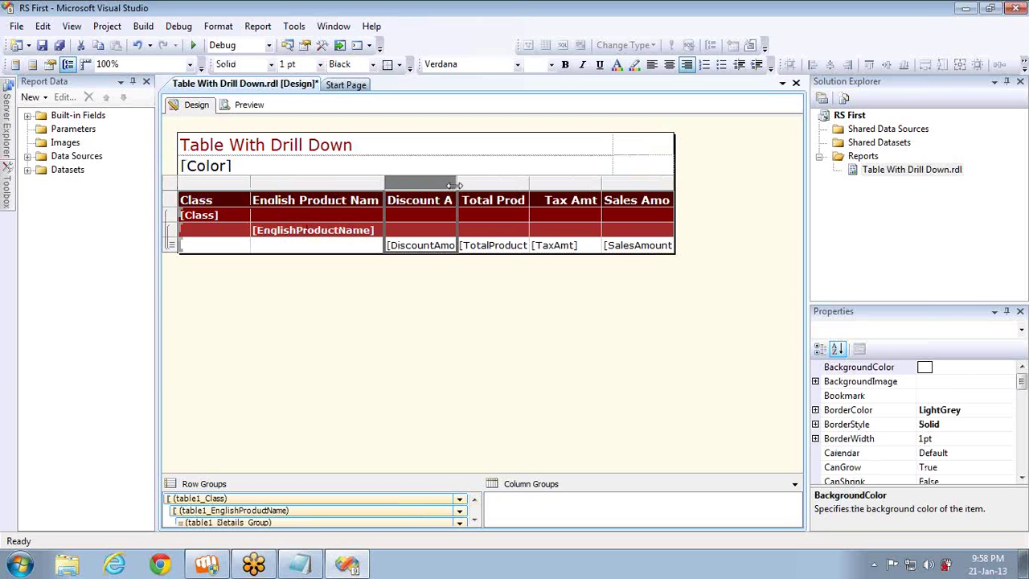
left_click_drag(456, 186, 475, 187)
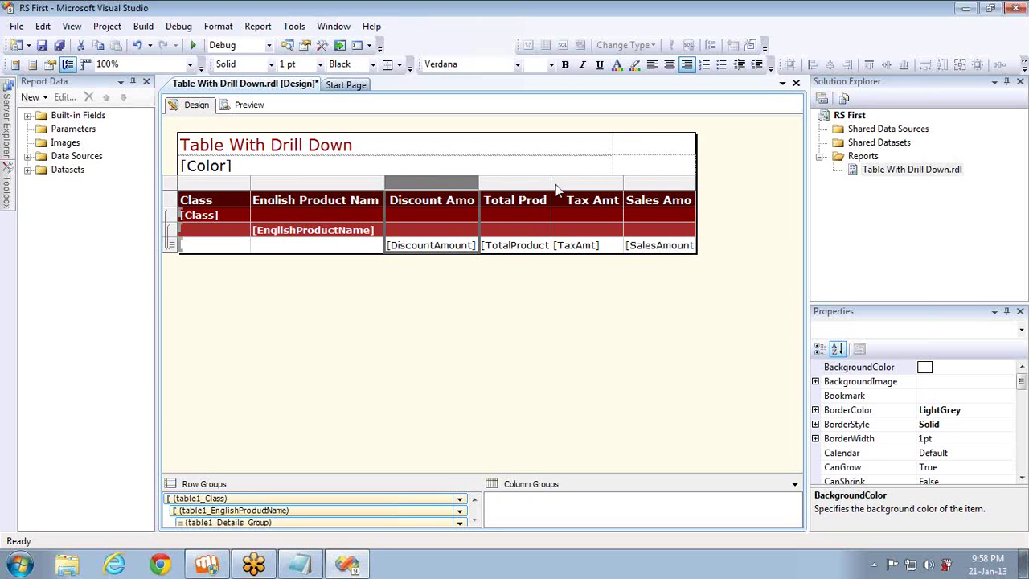
left_click_drag(550, 185, 579, 184)
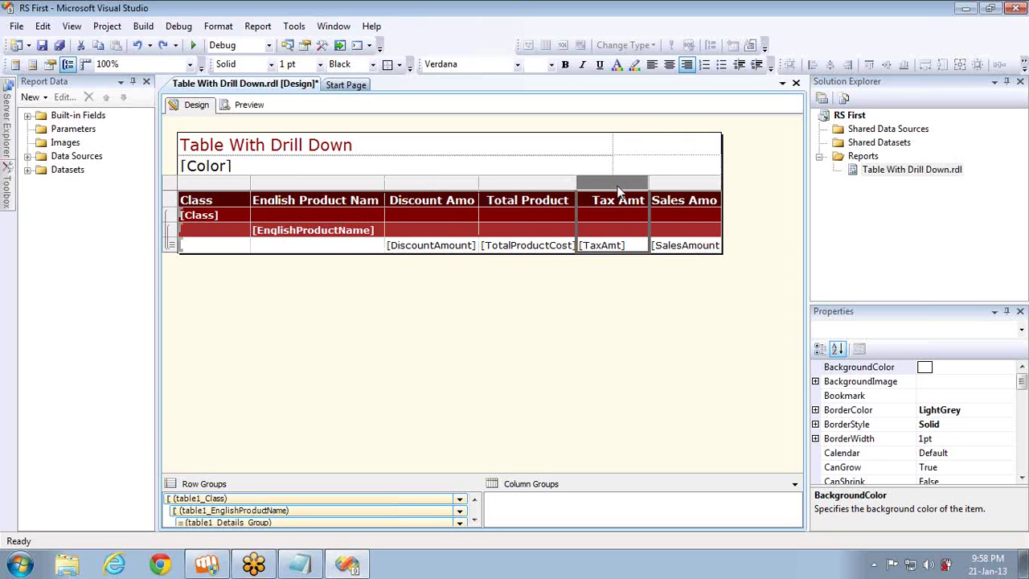
left_click_drag(649, 182, 668, 181)
left_click_drag(741, 183, 781, 190)
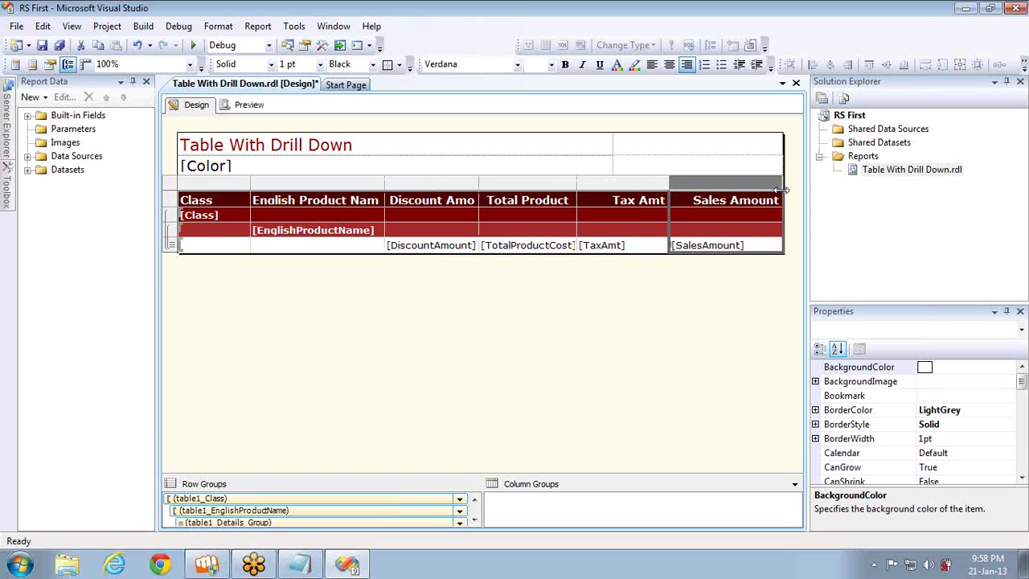
Preview the report, drill down through class H to Mountain-100 Black, 38, and collapse class H again
left_click(250, 106)
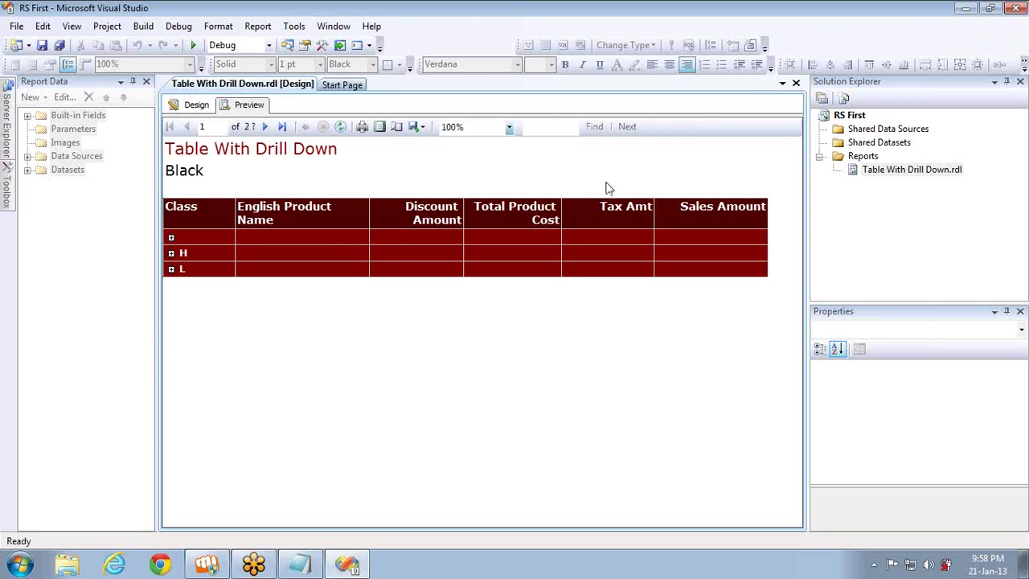
left_click(170, 253)
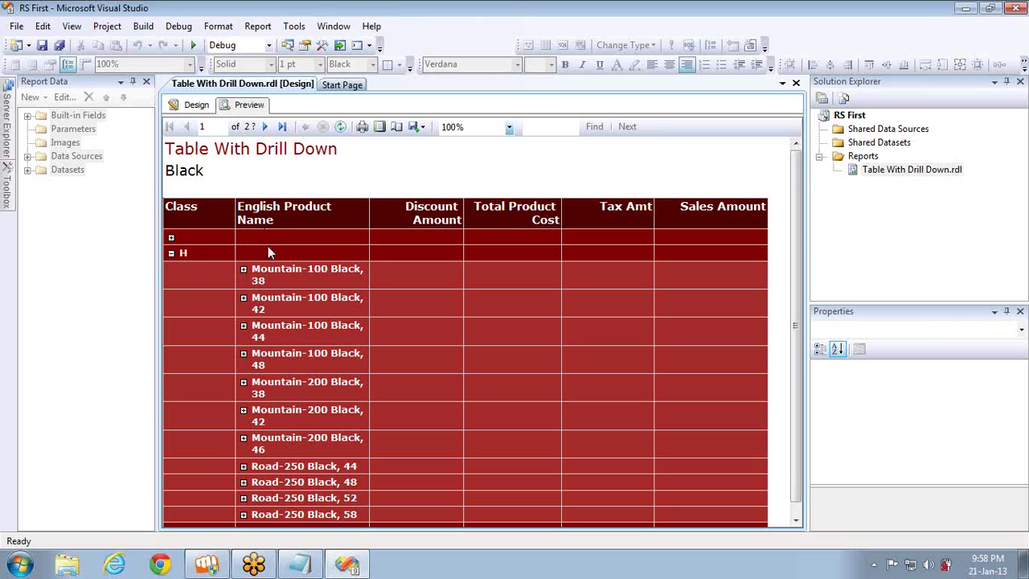
left_click(243, 268)
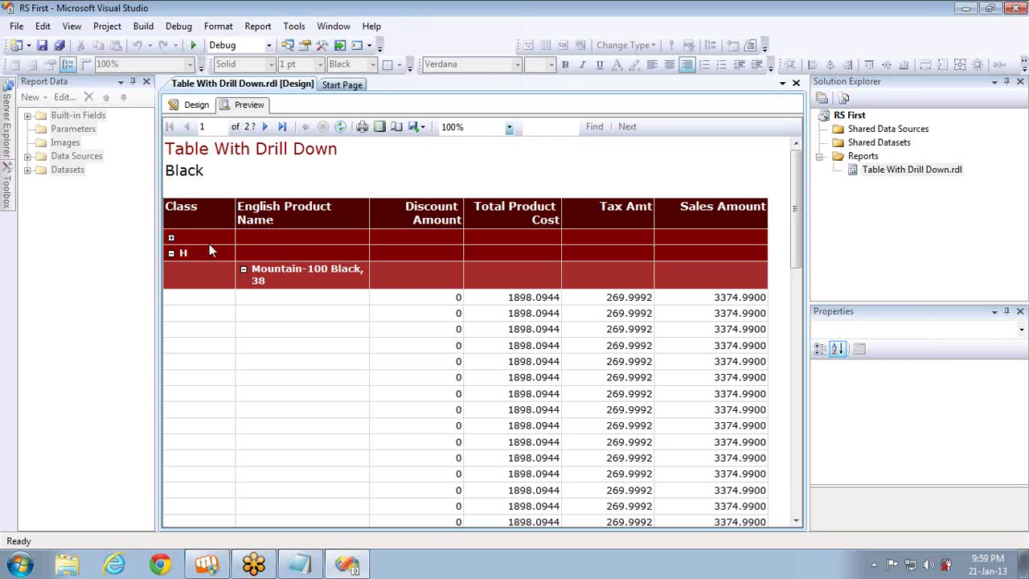
left_click(171, 255)
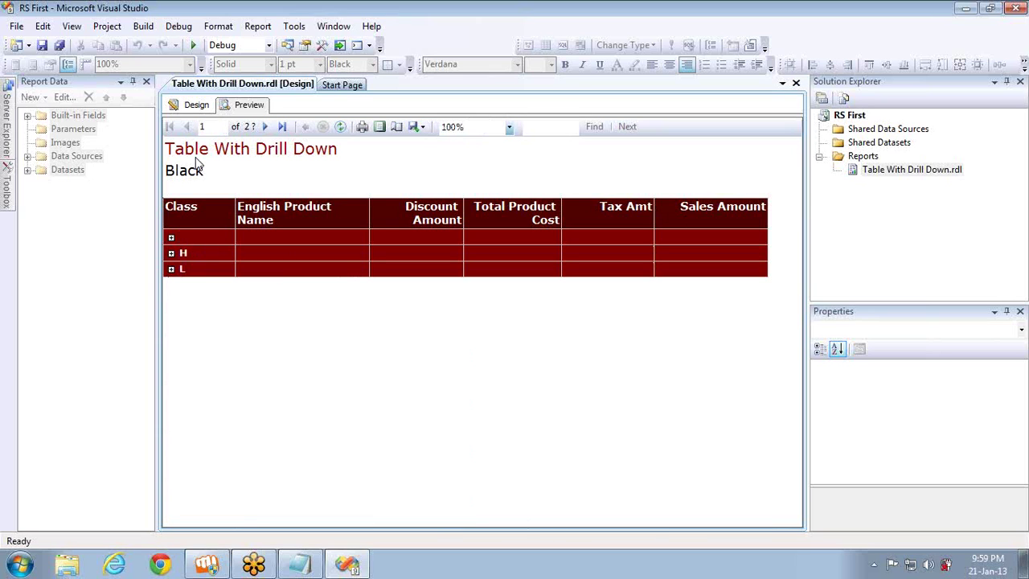
Page through the previewed report one color at a time up to the last page
left_click(266, 127)
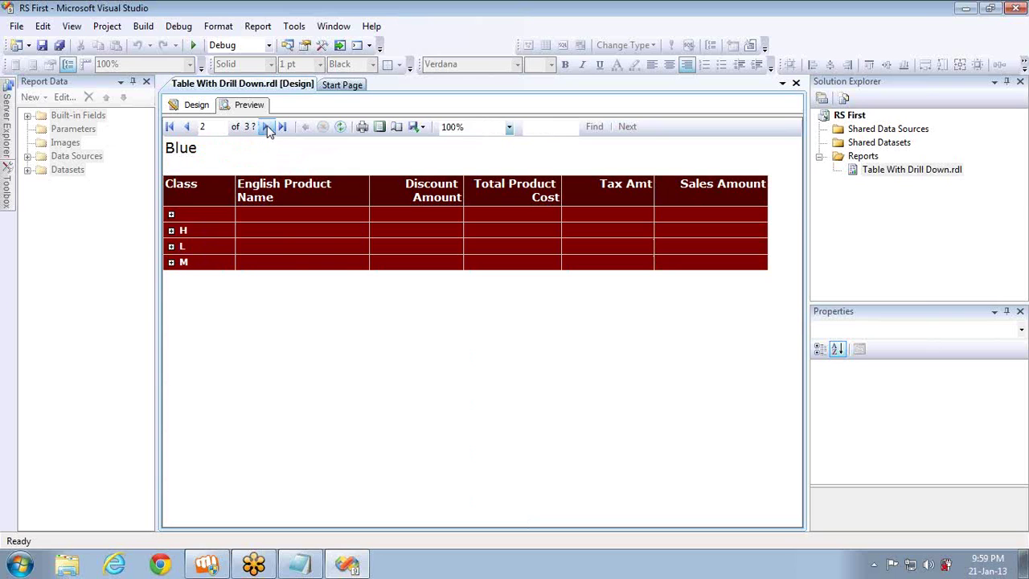
left_click(266, 127)
left_click(267, 127)
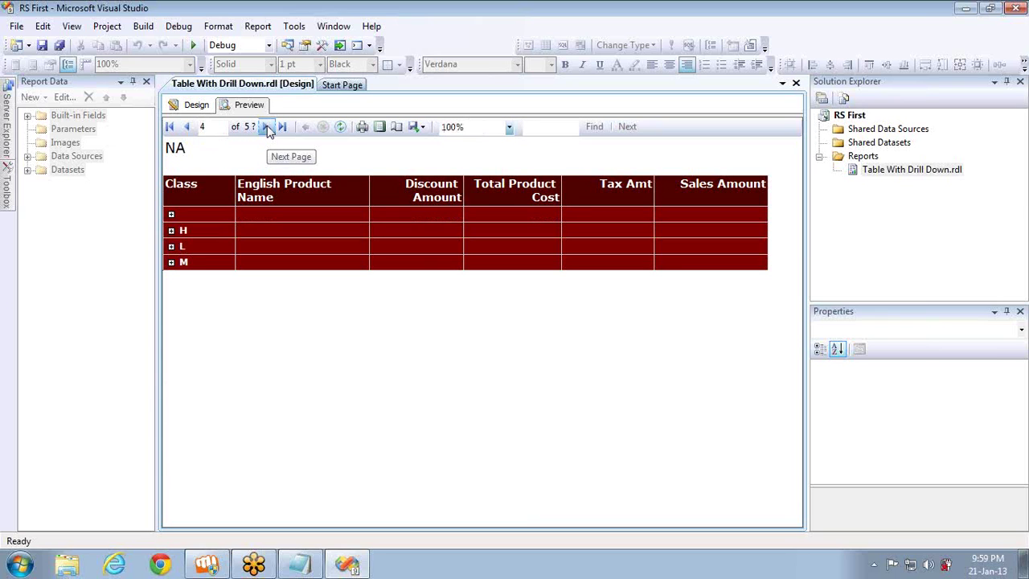
left_click(266, 127)
left_click(266, 127)
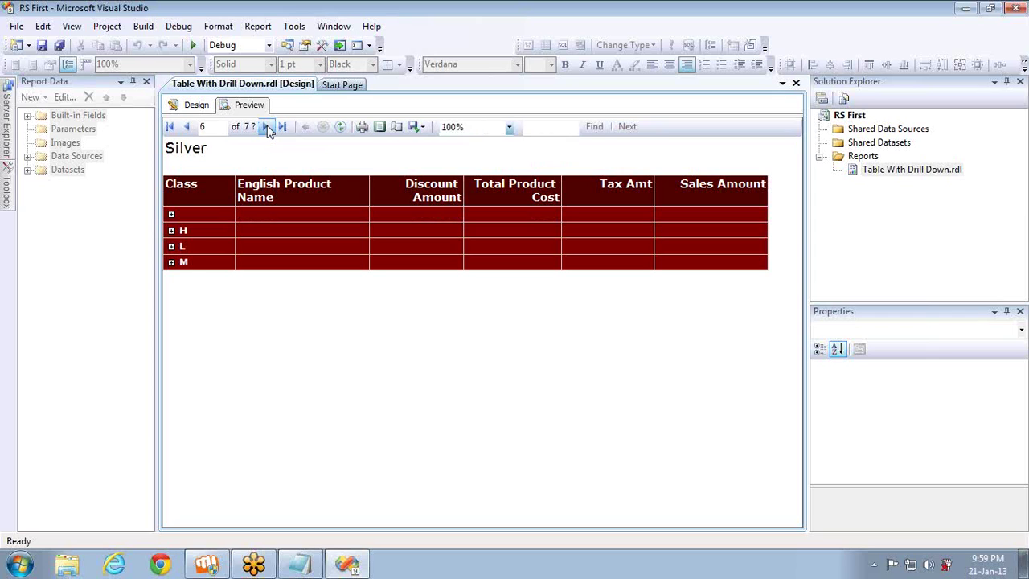
left_click(266, 127)
left_click(266, 127)
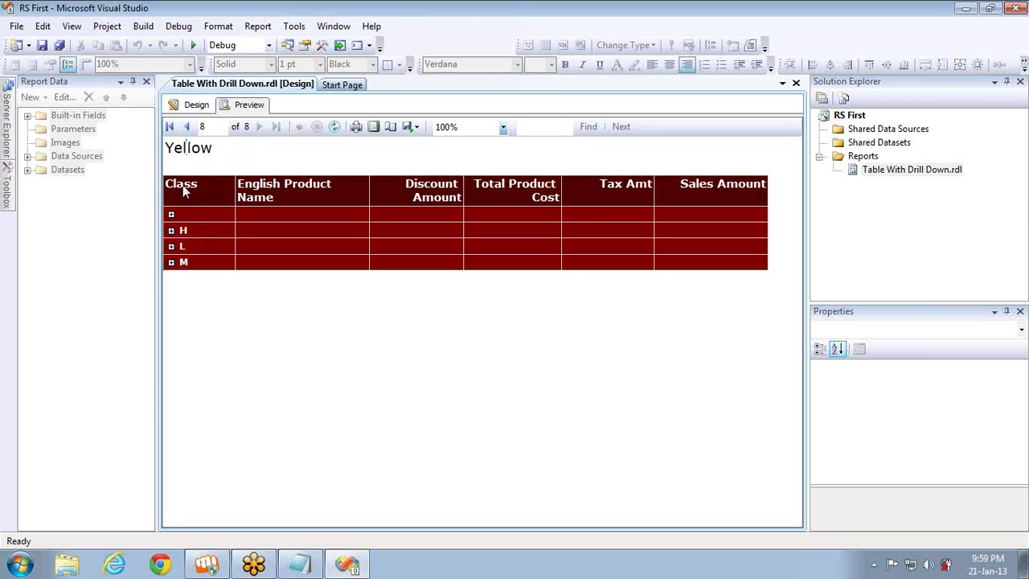
Return to the report design, rename the English Product Name header to Products, and widen that column further
left_click(197, 106)
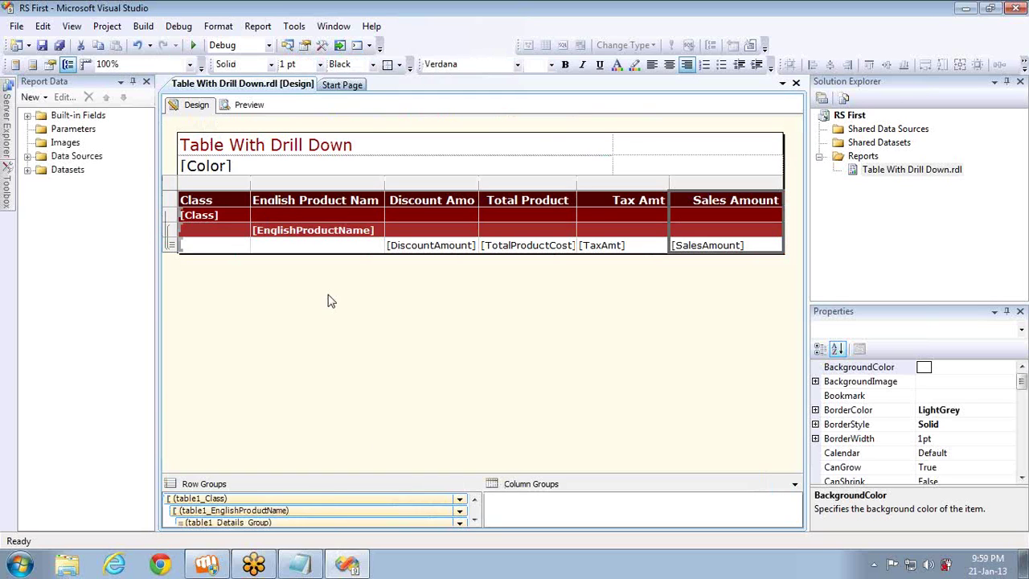
left_click(287, 201)
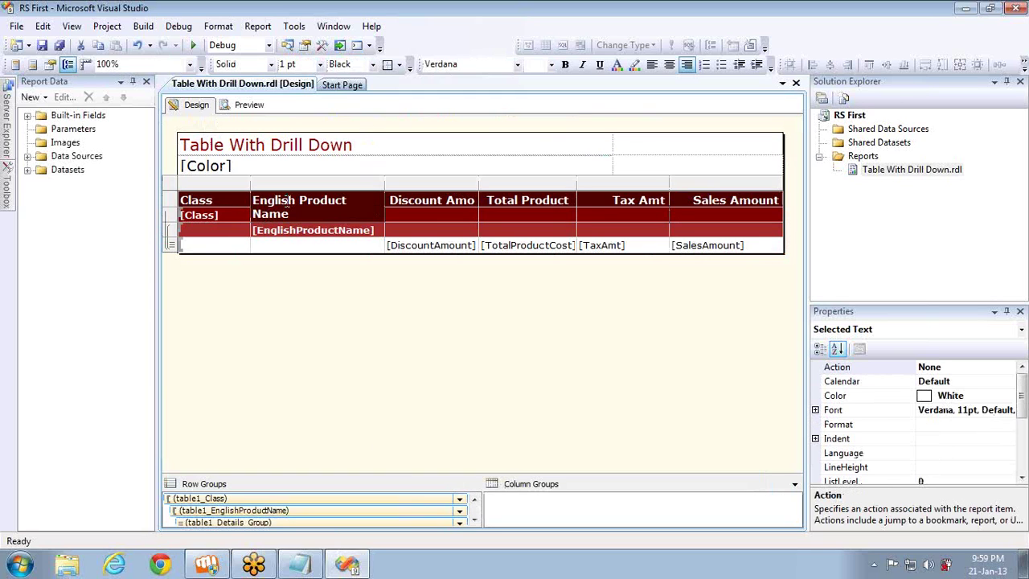
double_click(354, 203)
key("shift+Home")
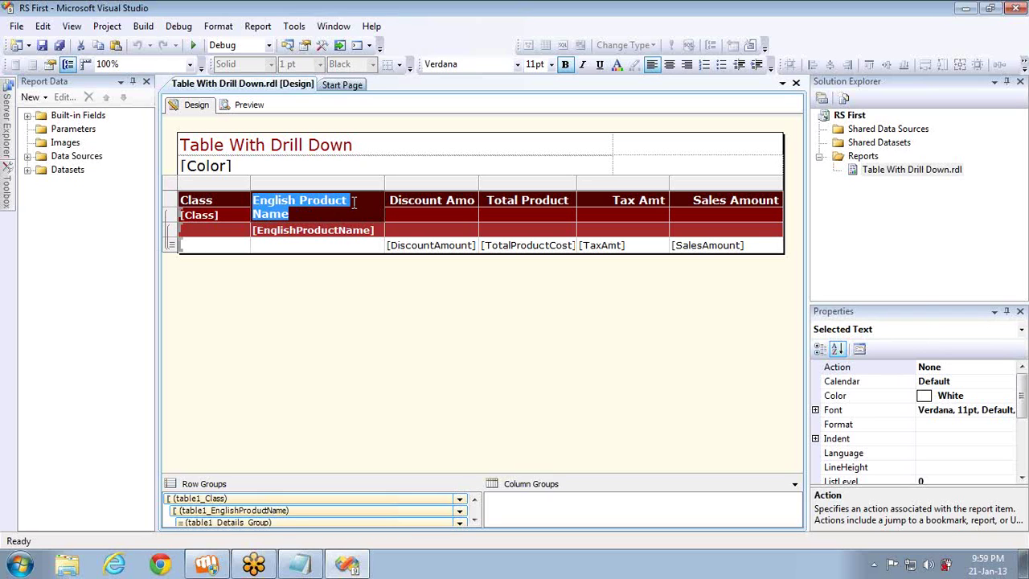
type("Product")
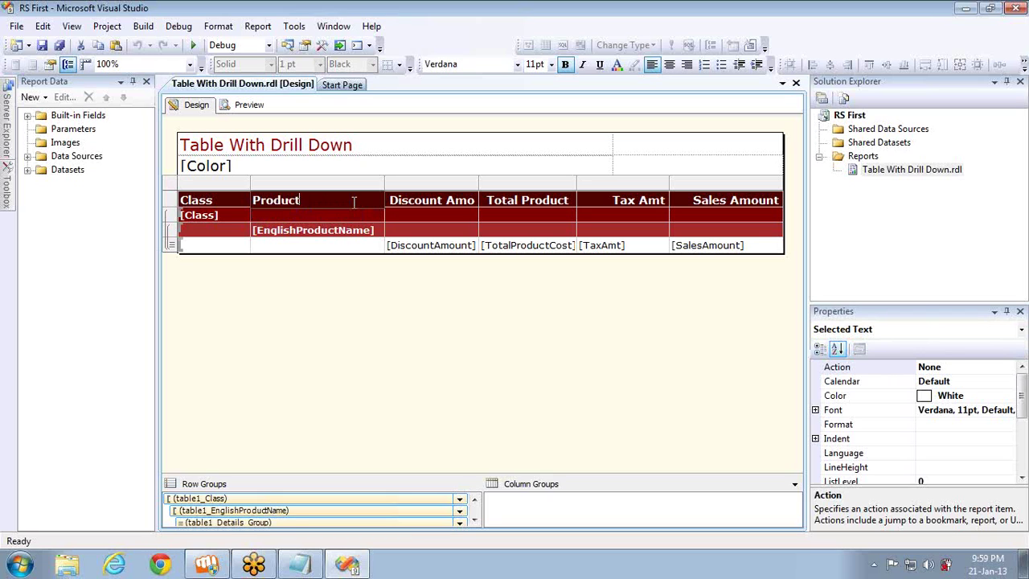
left_click_drag(383, 185, 541, 191)
Rename the Discount Amount column header to Discount
left_click(599, 208)
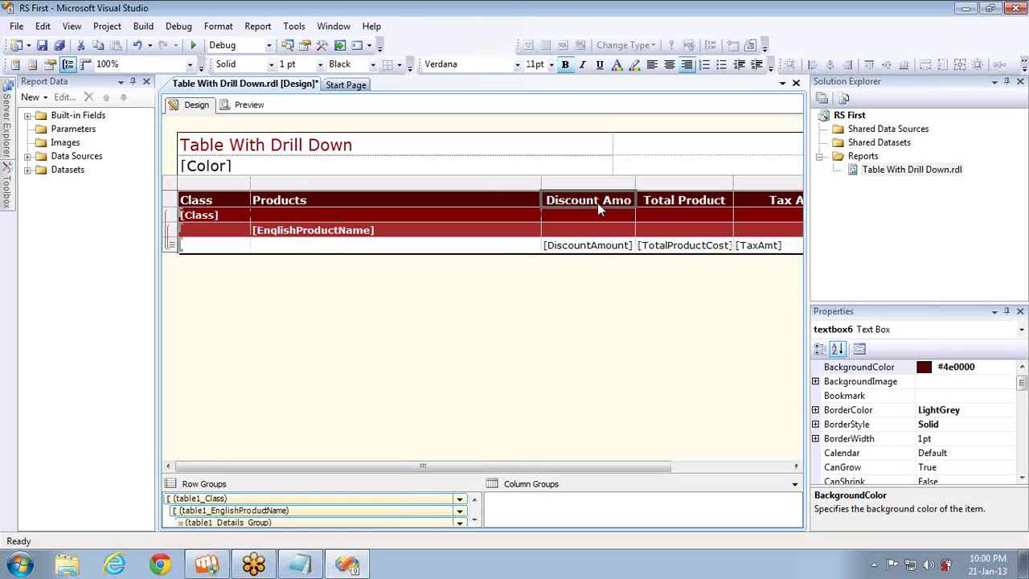
left_click(597, 203)
type("Discount")
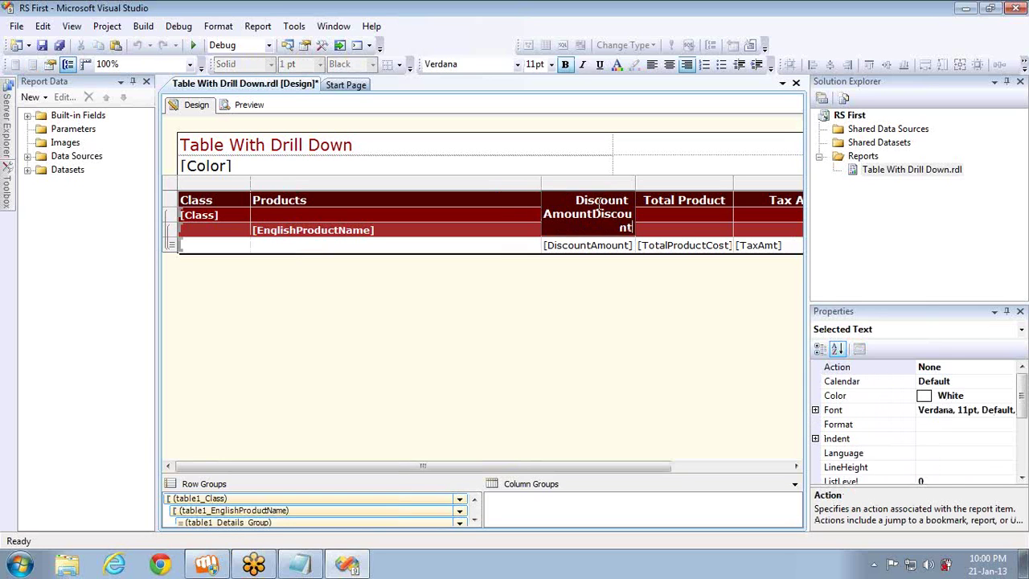
key("ctrl+a")
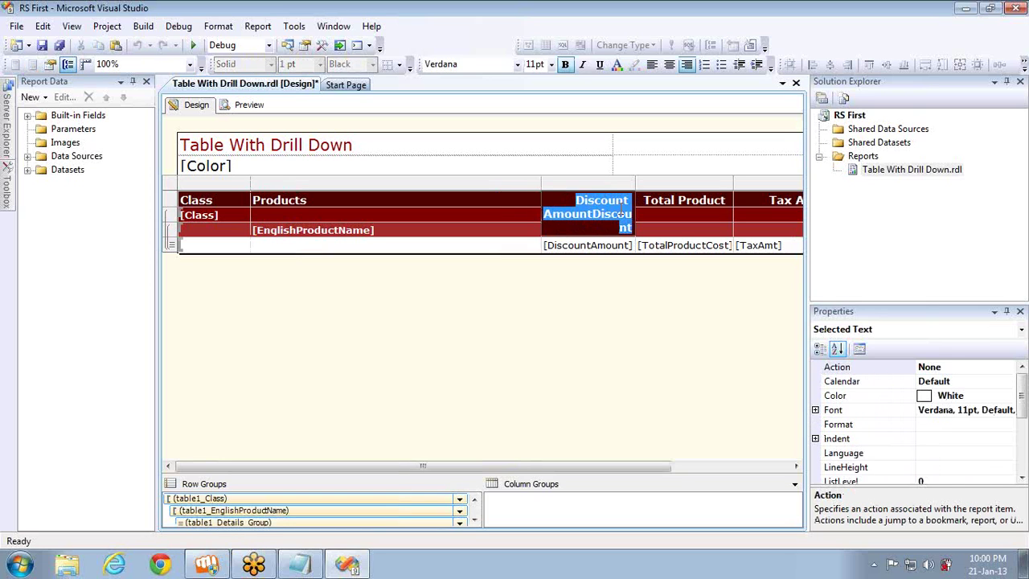
type("Dic")
key("BackSpace")
type("scount")
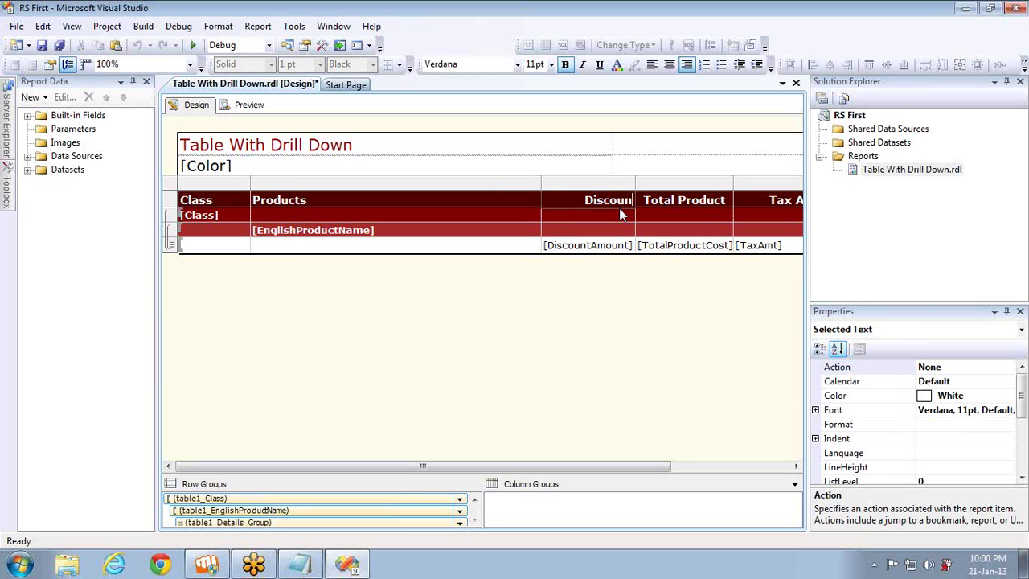
Rename the Total Product Cost column header to Total
left_click(673, 200)
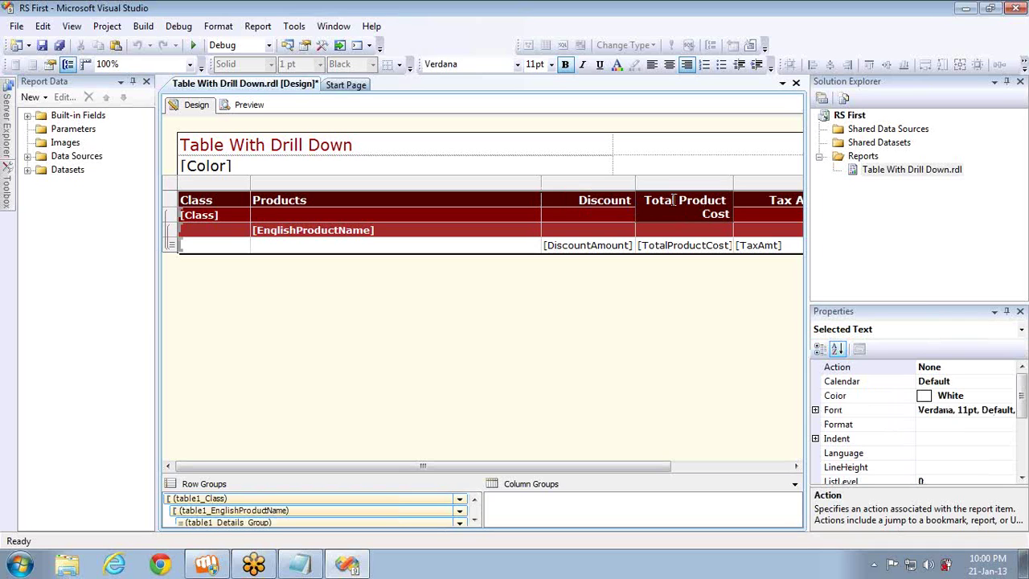
key("shift+Up")
key("shift+Up")
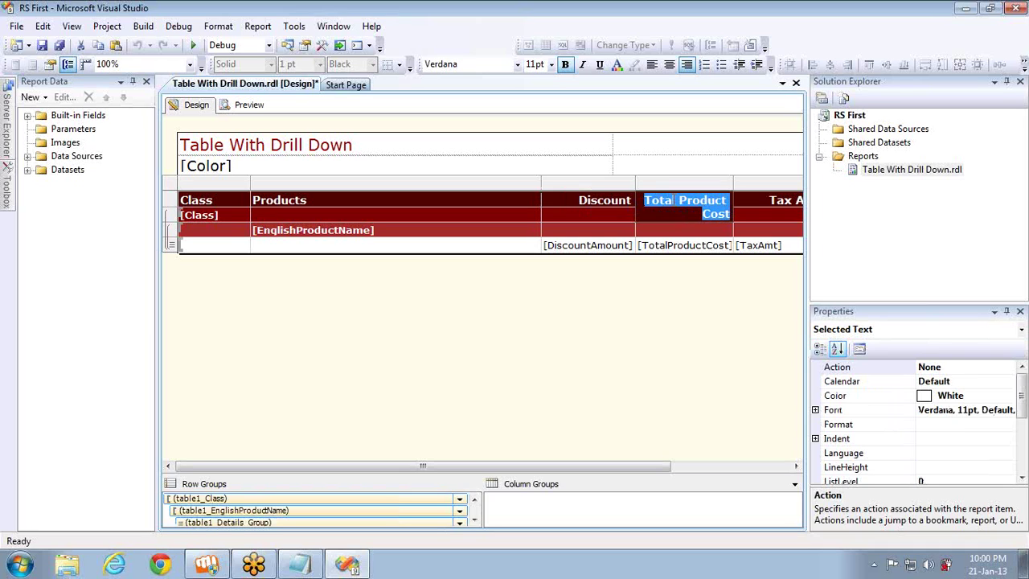
type("Total")
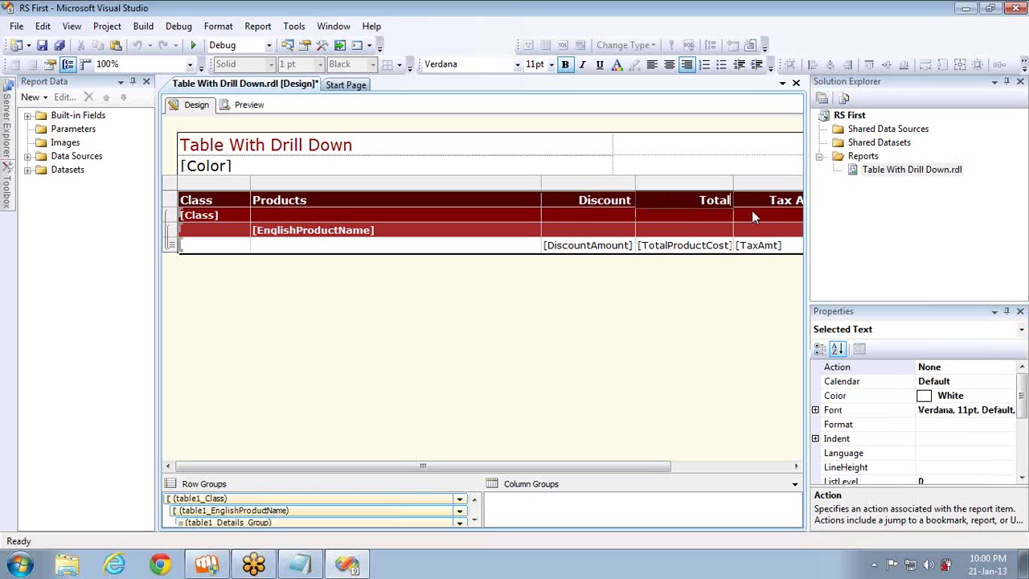
Rename the Sales Amount column header to Sales
left_click(770, 209)
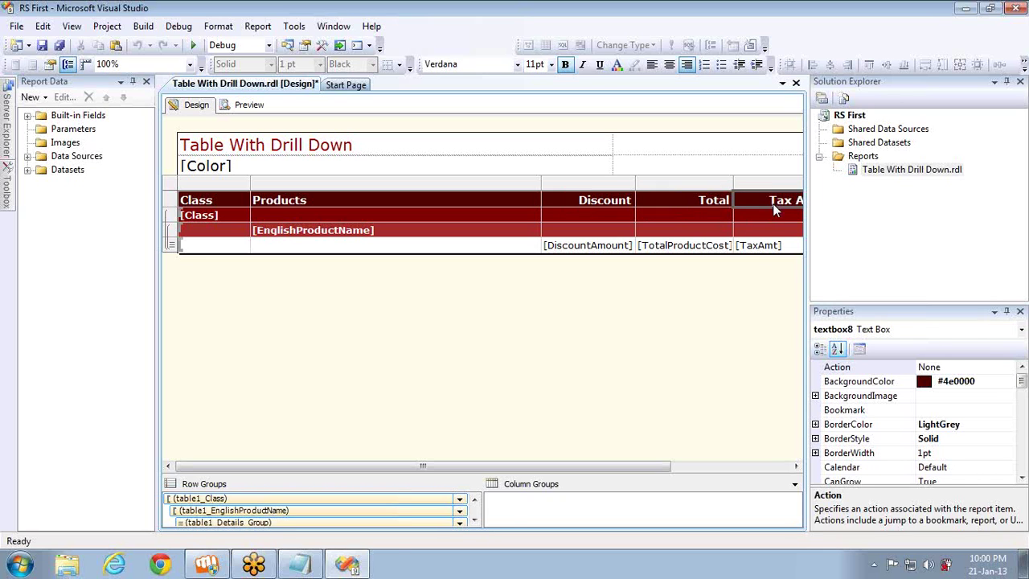
left_click(796, 466)
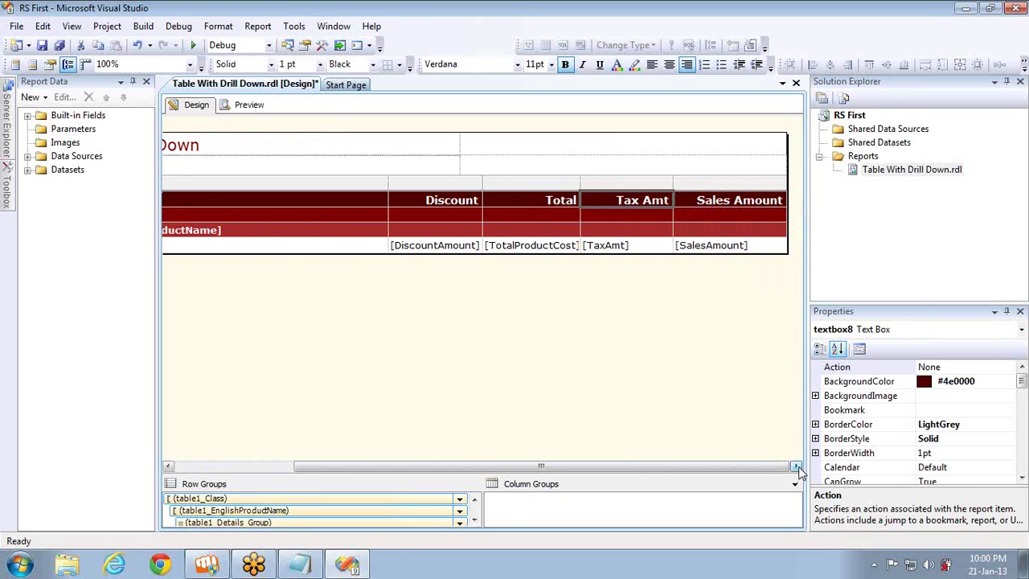
left_click(770, 211)
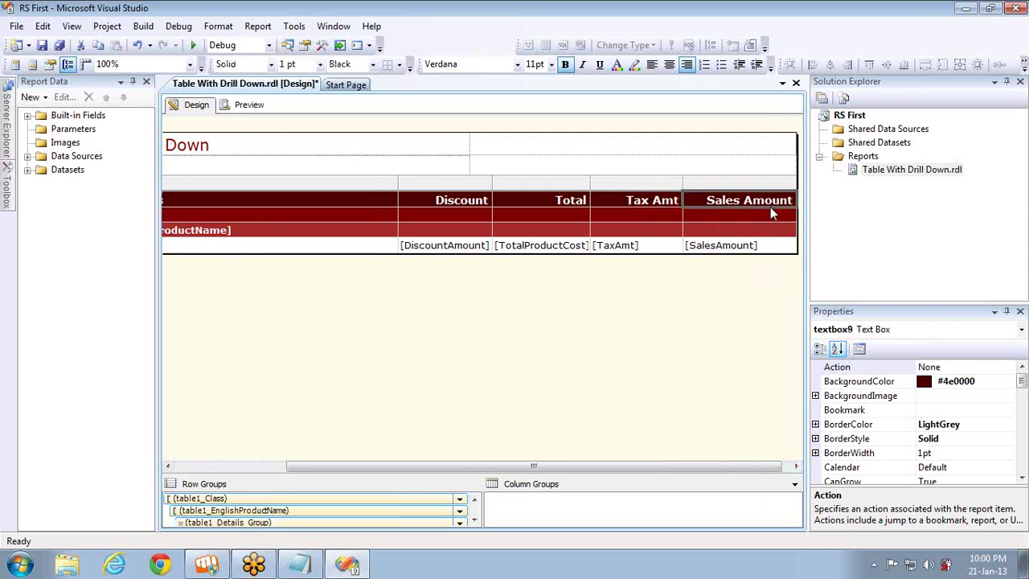
left_click(770, 207)
type("Sales")
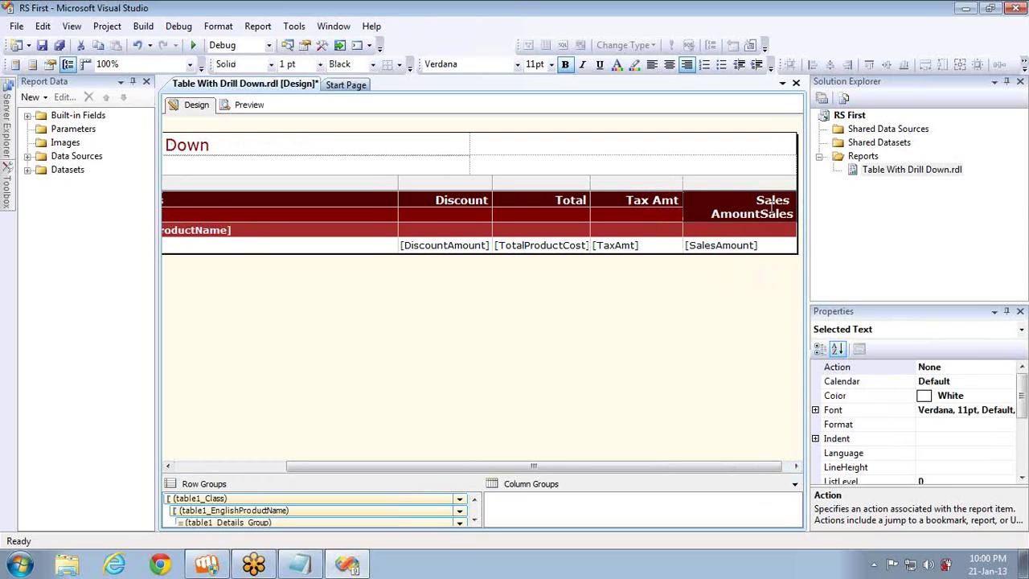
key("shift+Up")
key("shift+Up")
type("Sales")
left_click(725, 245)
left_click(724, 244)
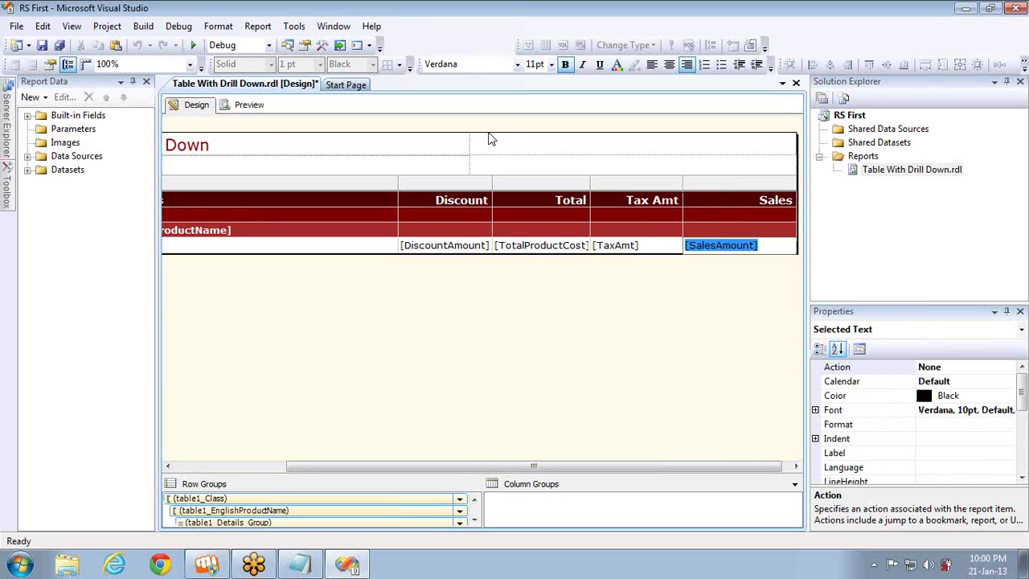
Right-align the Discount, Total, Tax Amt and Sales columns of the table
left_click(451, 186)
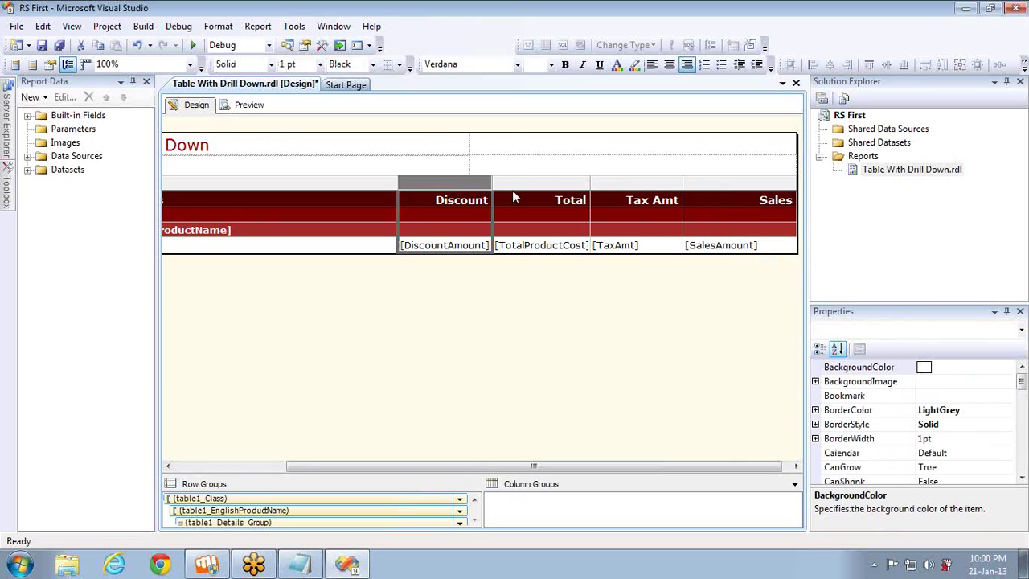
left_click(517, 185, "shift")
left_click(640, 184, "shift")
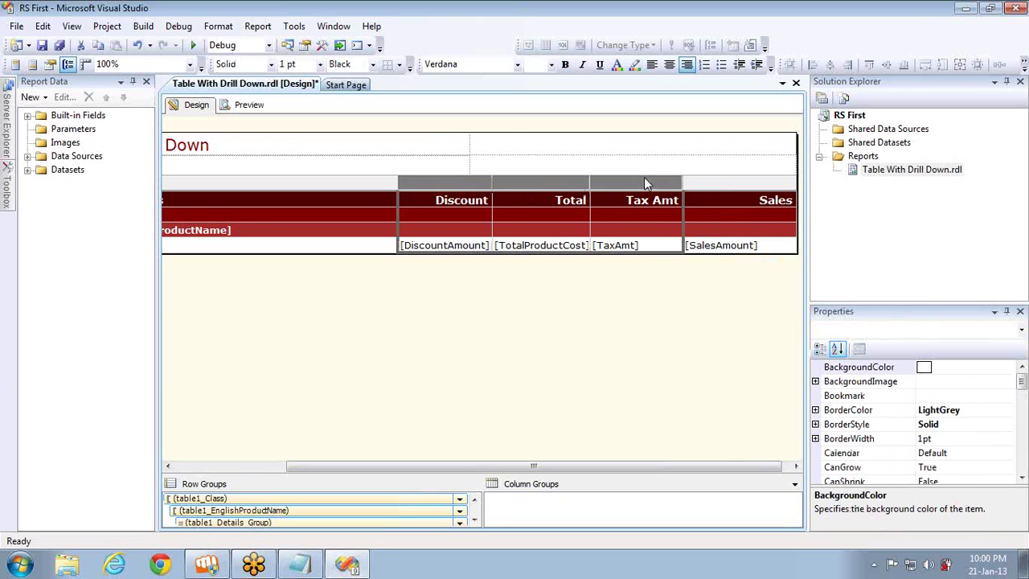
left_click(735, 184, "shift")
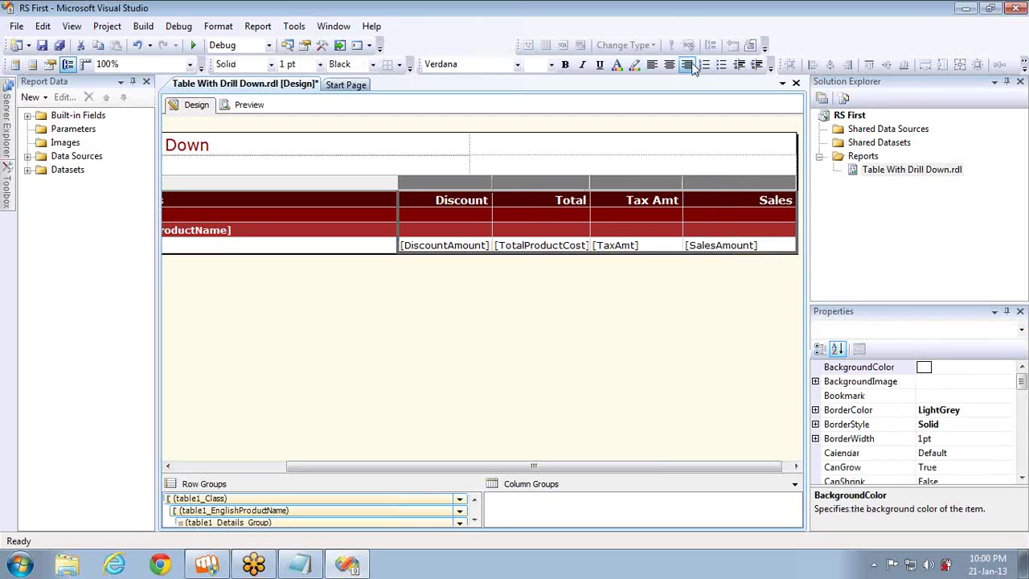
left_click(687, 64)
Left-align the Class and Products columns of the table
left_click_drag(353, 468, 233, 467)
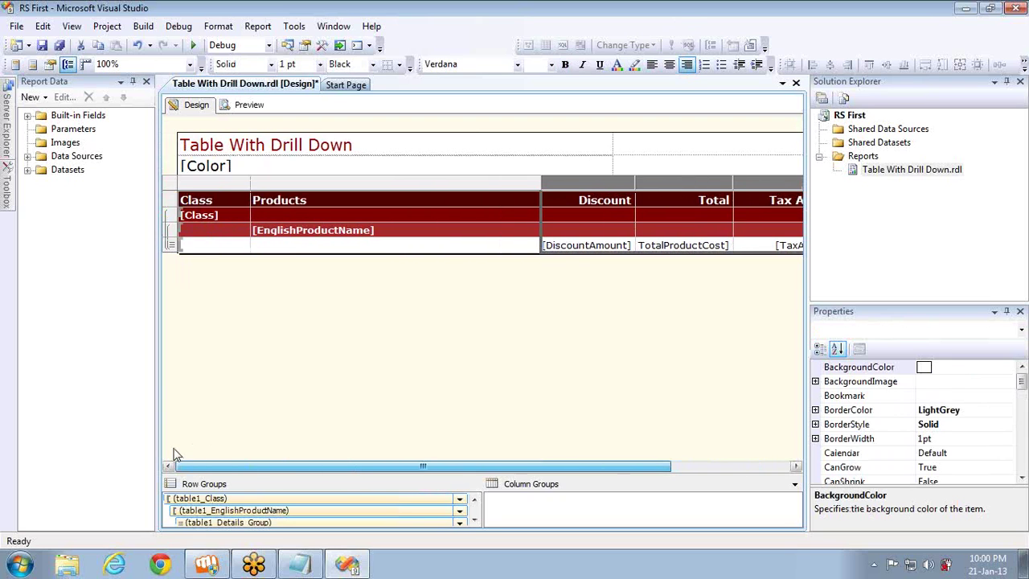
left_click(327, 186)
left_click(239, 181, "shift")
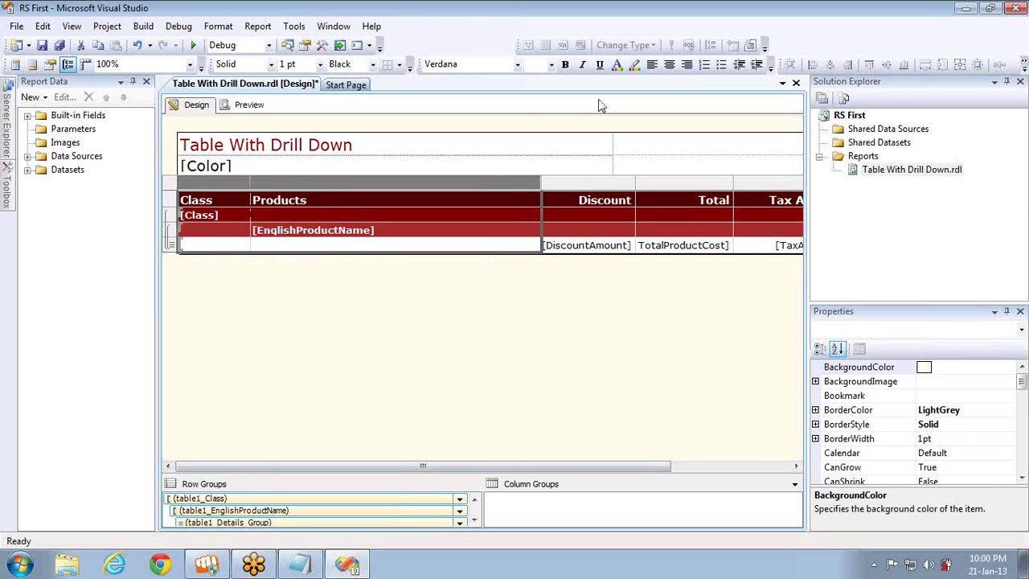
left_click(652, 64)
Preview the report and drill down through class H to the details of Mountain-100 Black, 38
left_click(247, 106)
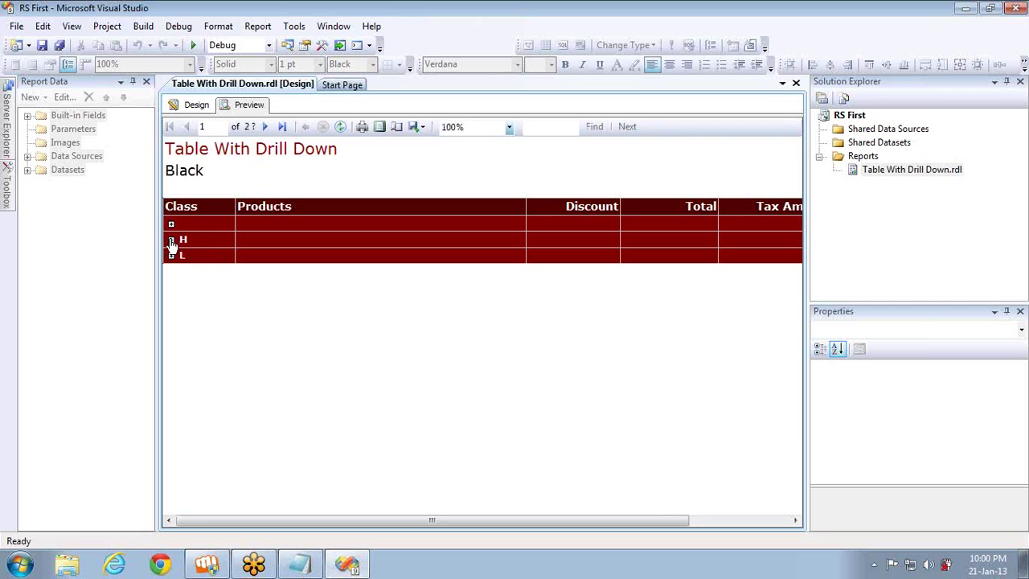
left_click(170, 240)
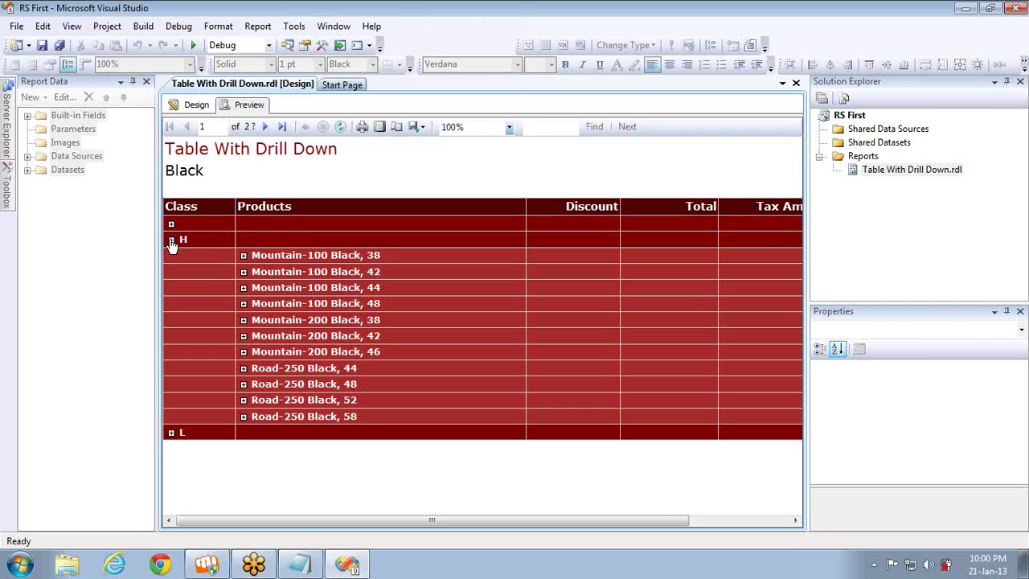
left_click(242, 255)
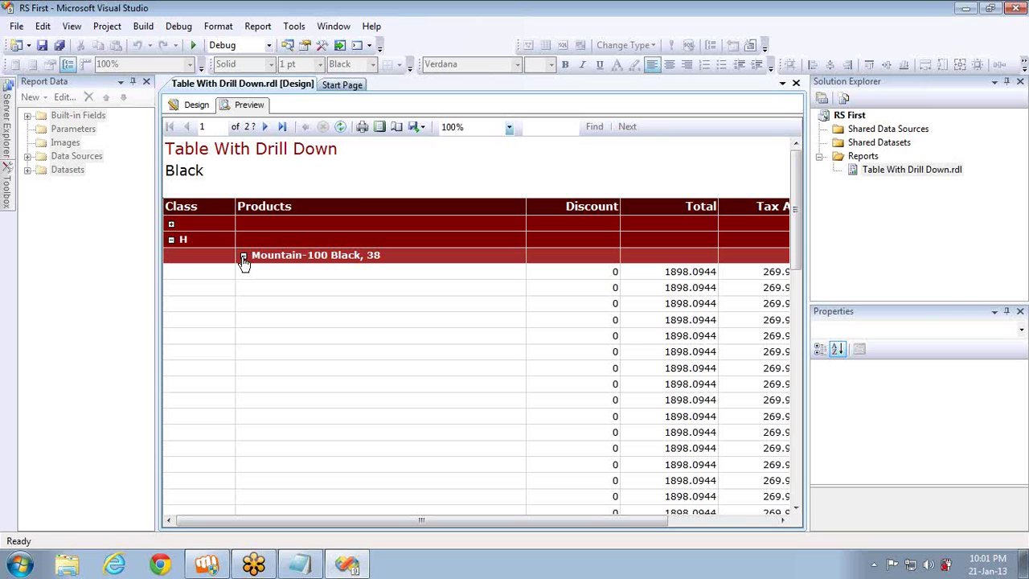
Return to the report design, preview the report again and expand class H
left_click(197, 105)
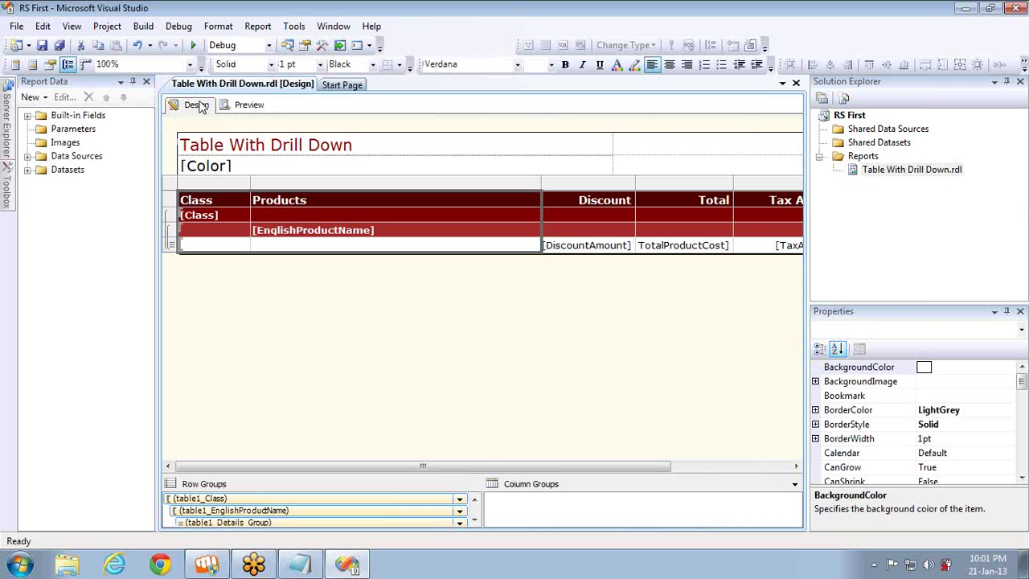
left_click(241, 106)
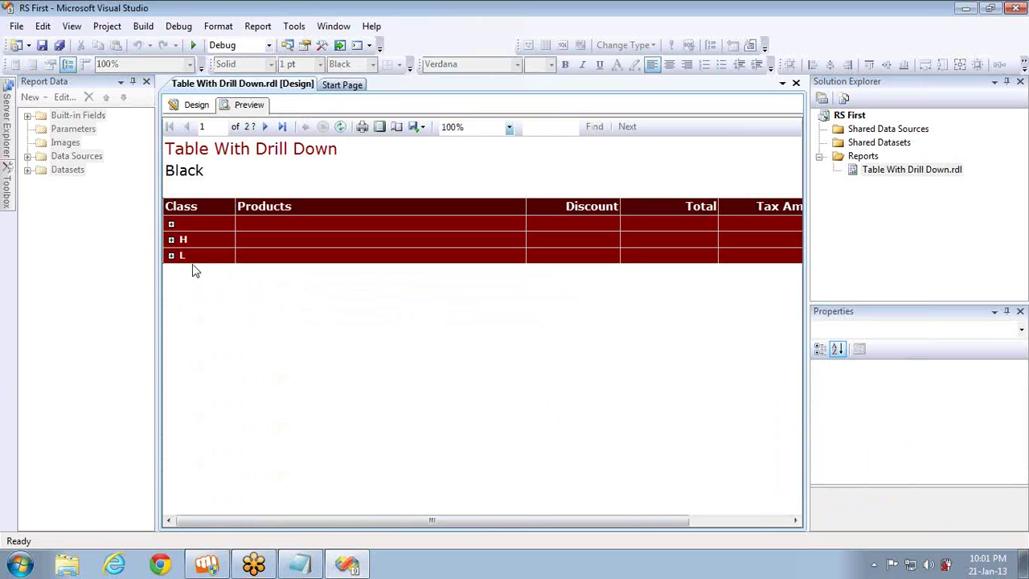
left_click(171, 239)
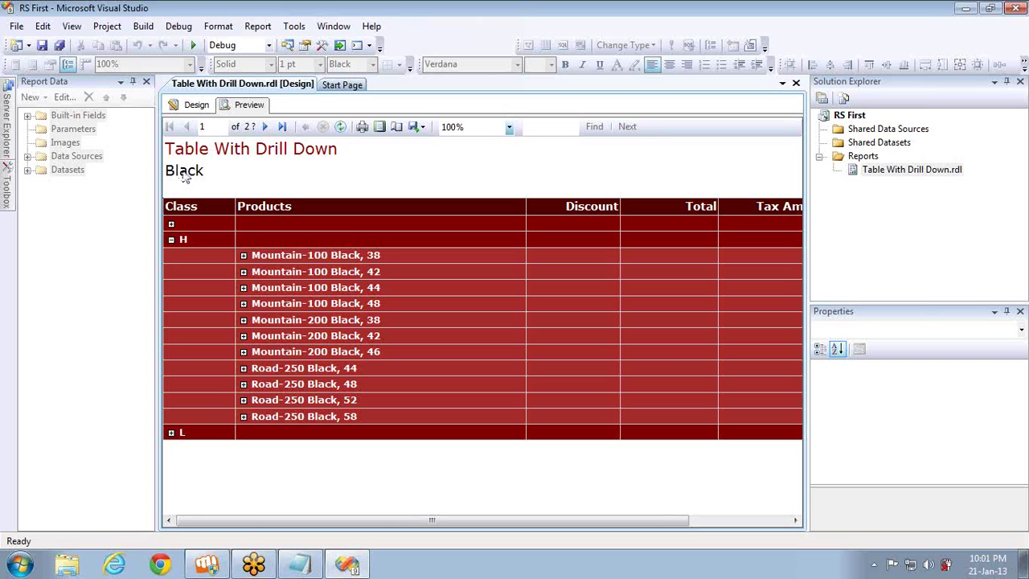
Start a new report in the Reports folder with the Report Wizard and name its new data source ADV
right_click(856, 157)
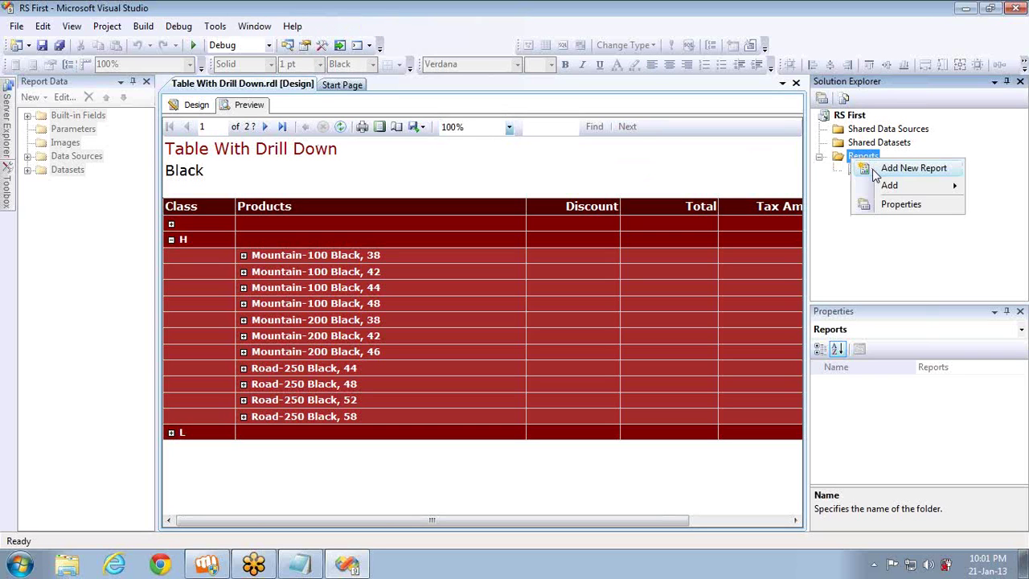
left_click(877, 172)
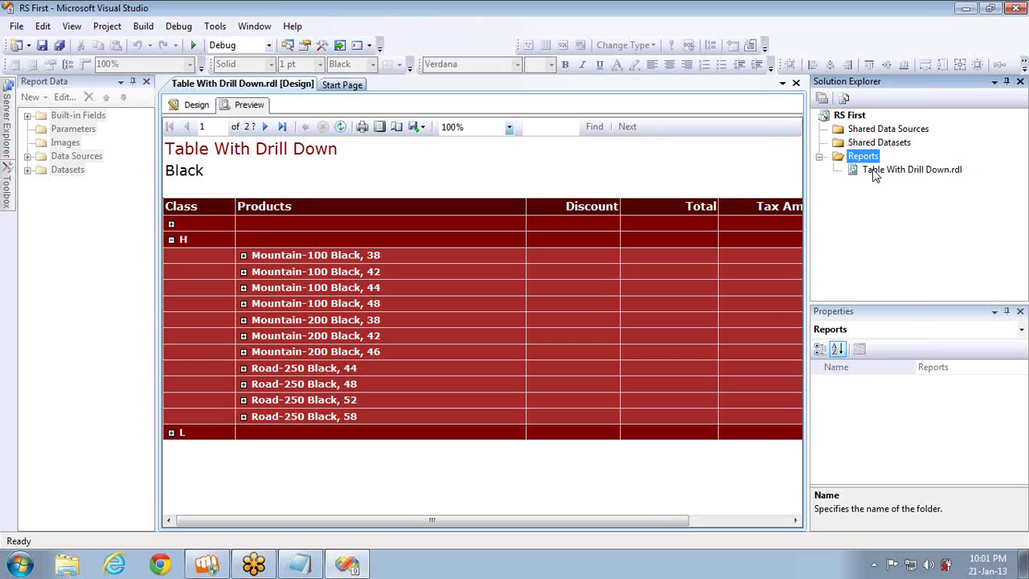
left_click(465, 219)
double_click(464, 219)
type("ADV")
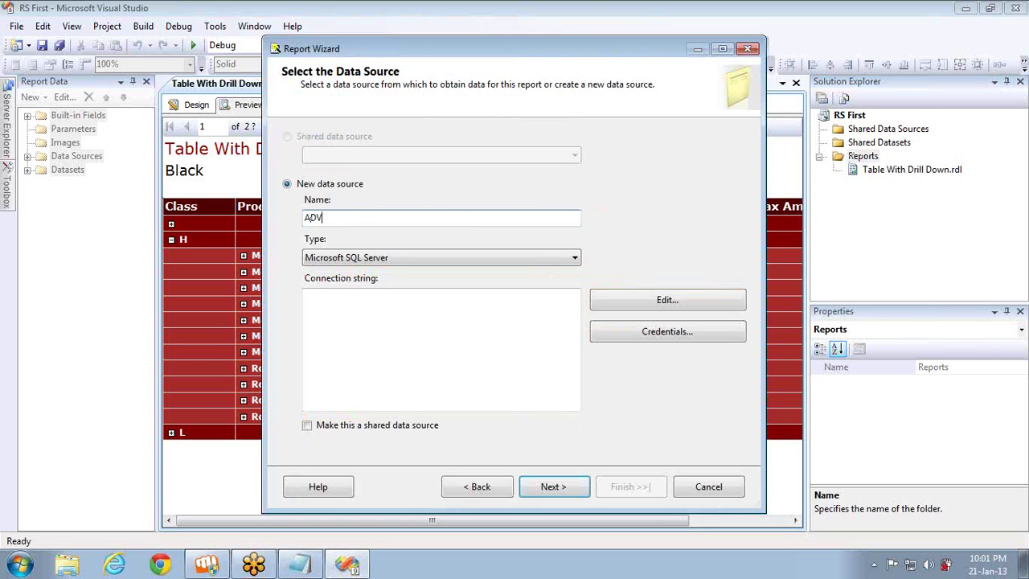
Connect the ADV data source to the AdventureWorksDW database on localhost and make it a shared data source
left_click(648, 300)
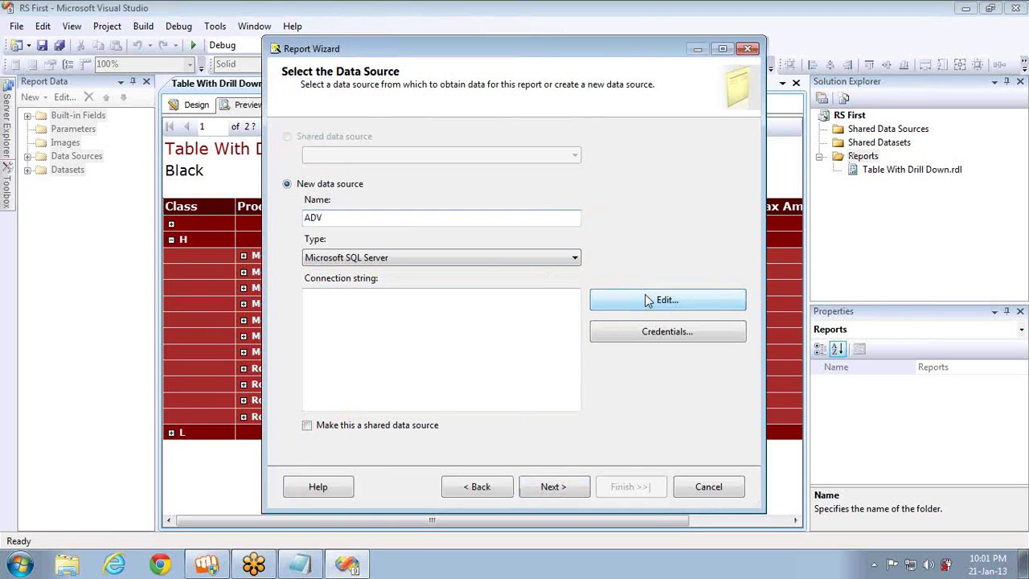
type("localhost")
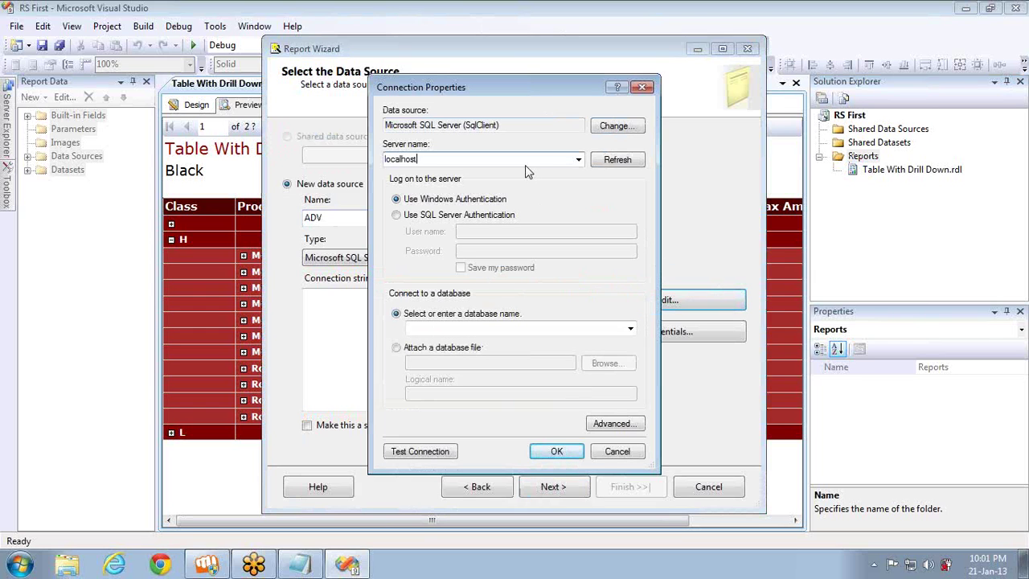
left_click(631, 328)
left_click(527, 354)
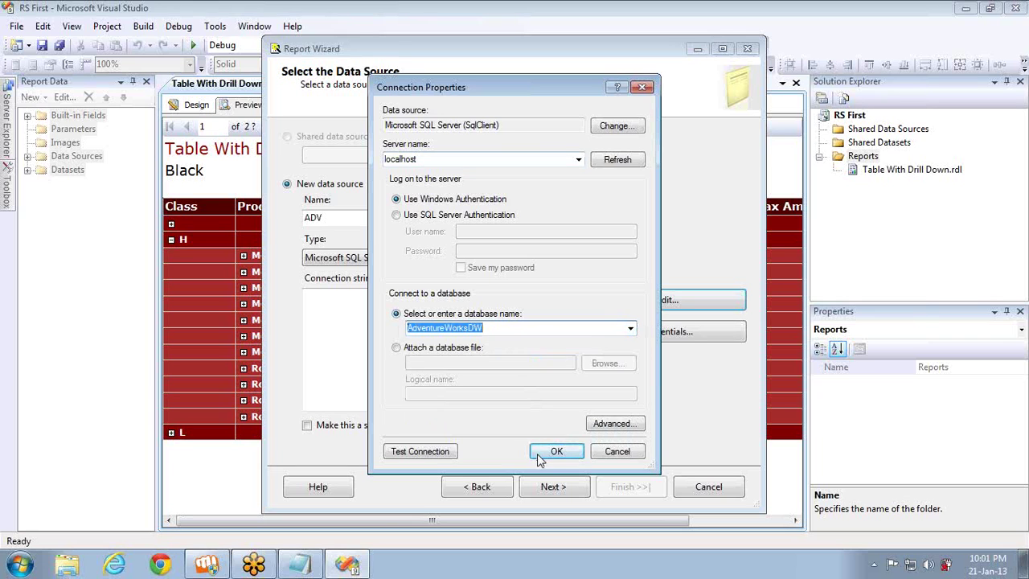
left_click(556, 451)
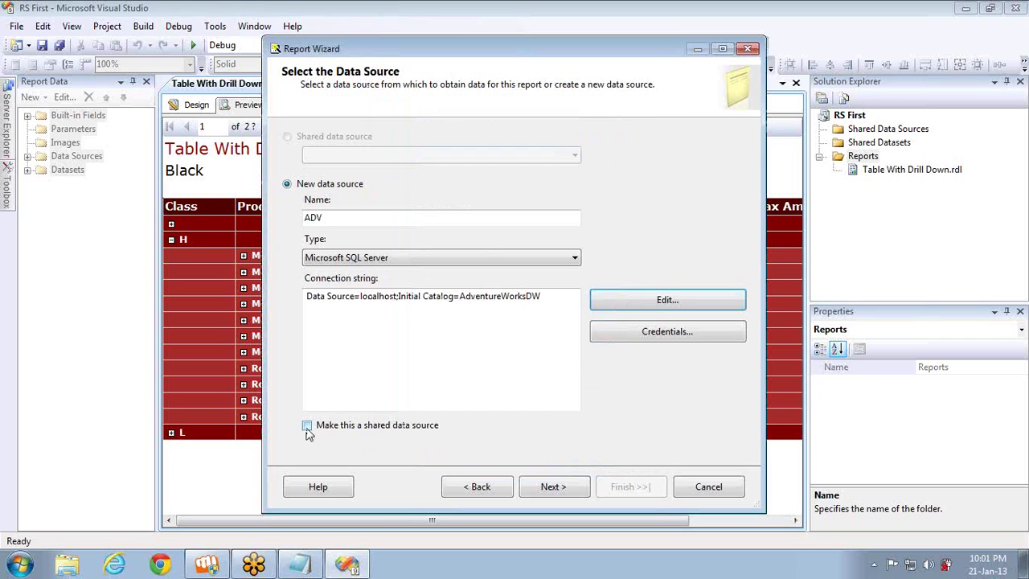
left_click(307, 428)
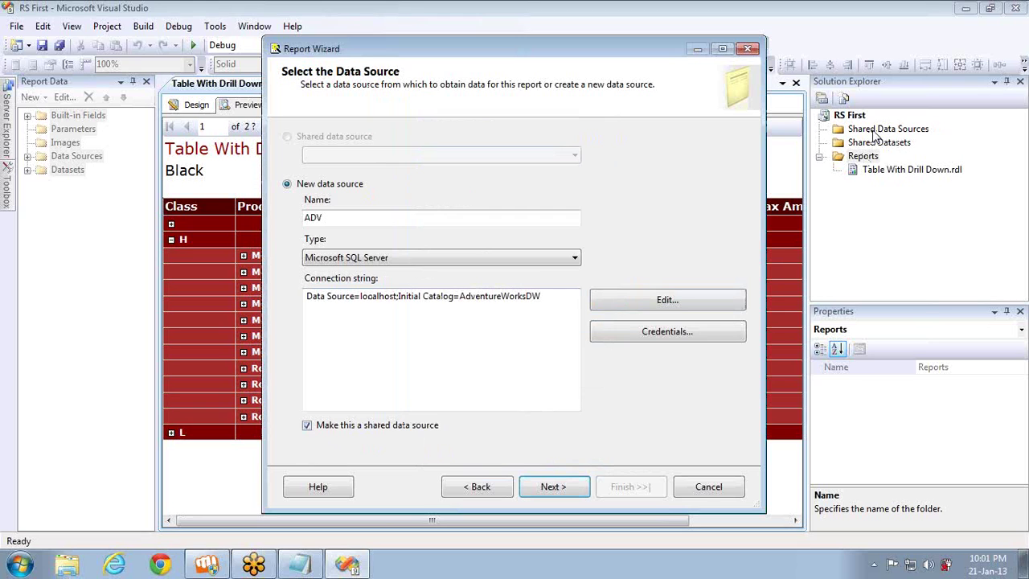
left_click(545, 489)
Enter a query selecting EnglishProductName, Color, DiscountAmount, TotalProductCost, TaxAmt, SalesAmount and Class from DimProduct inner joined with FactInternetSales on ProductKey
left_click(461, 354)
type("SELECT DimProduct.EnglishProductName, DimProduct.Color, FactInternetSales.DiscountAmount, FactInternetSales.TotalProductCost, FactInternetSales.TaxAmt, FactInternetSales.SalesAmount, DimProduct.Class FROM DimProduct INNER JOIN FactInternetSales ON DimProduct.ProductKey = FactInternetSales.ProductKey")
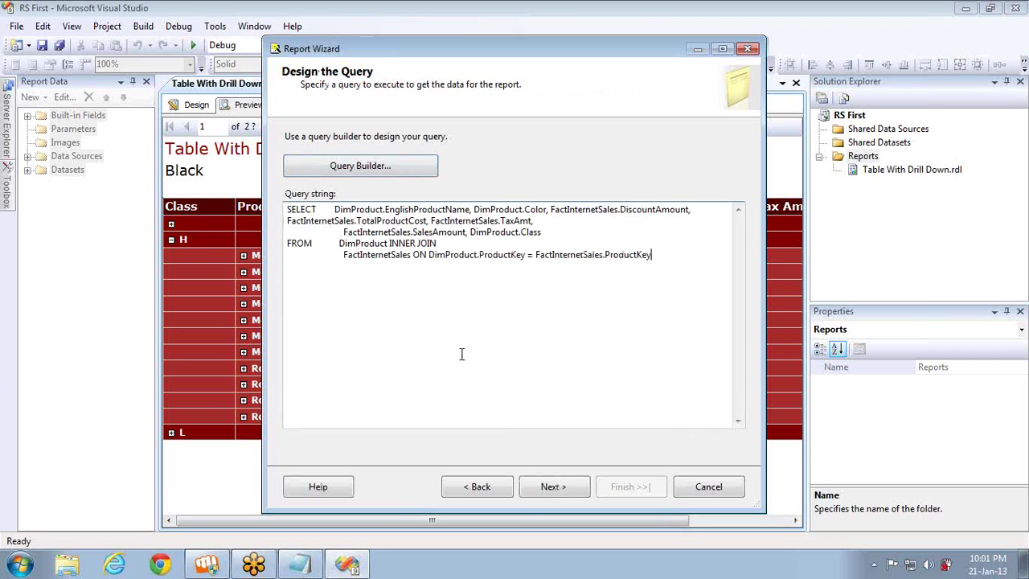
left_click(565, 481)
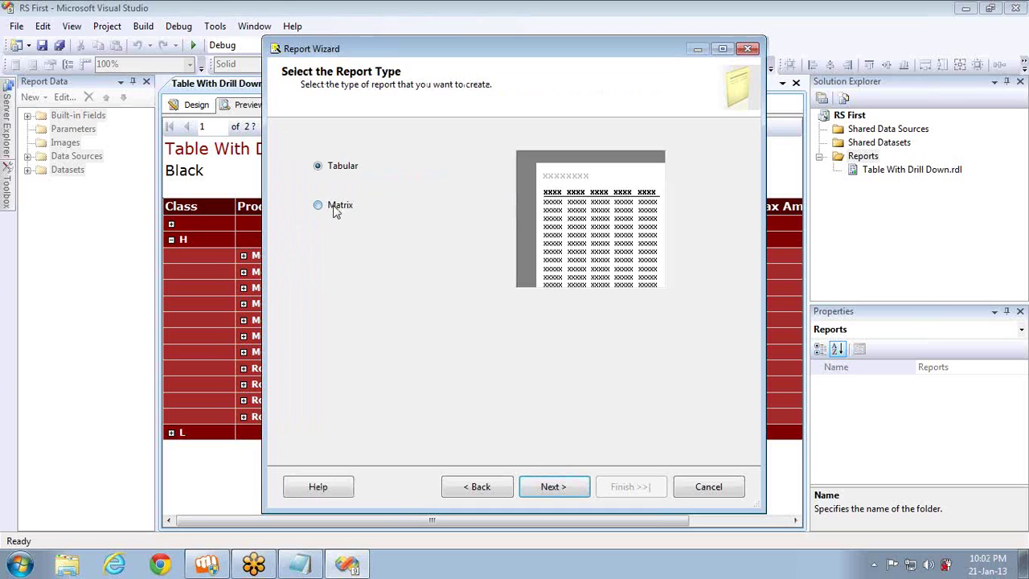
Choose the Matrix report type and assign the Class field to the matrix columns
left_click(336, 209)
left_click(553, 487)
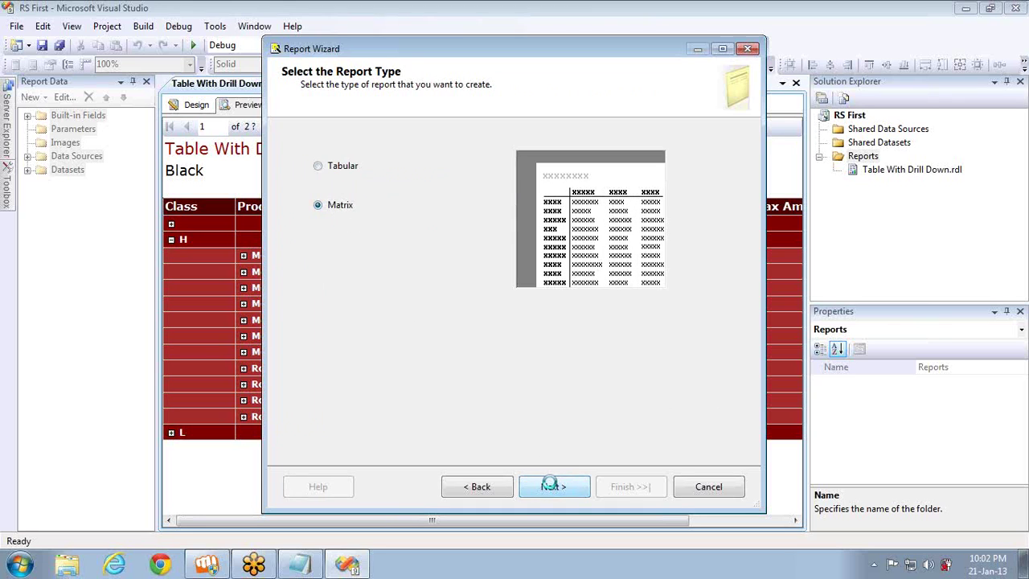
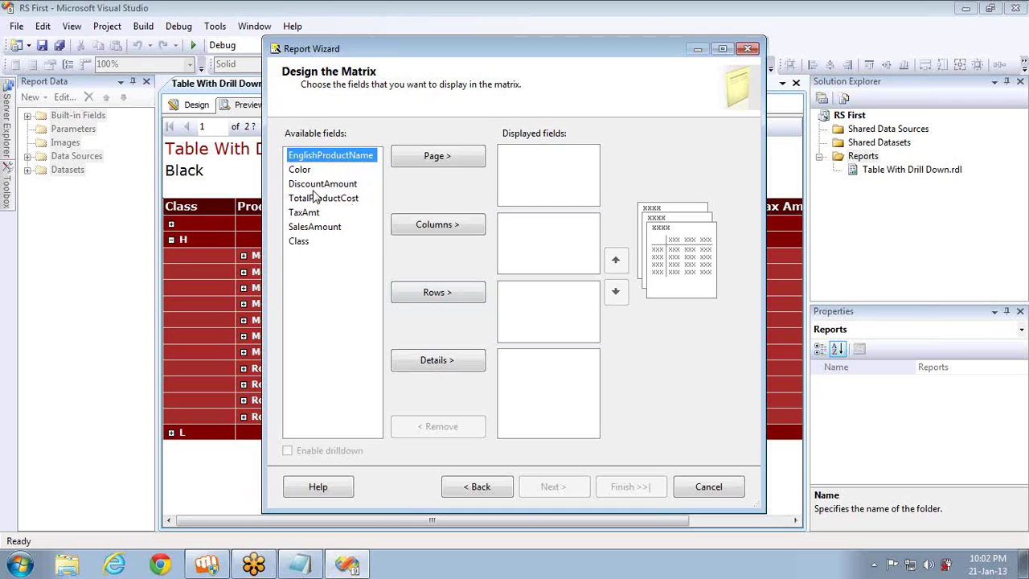
left_click(299, 243)
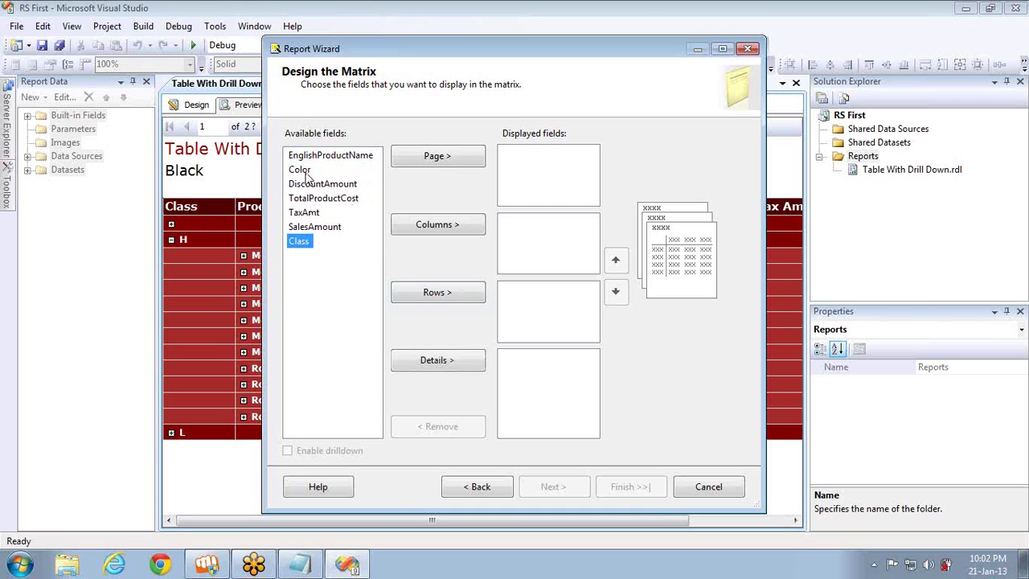
left_click(442, 225)
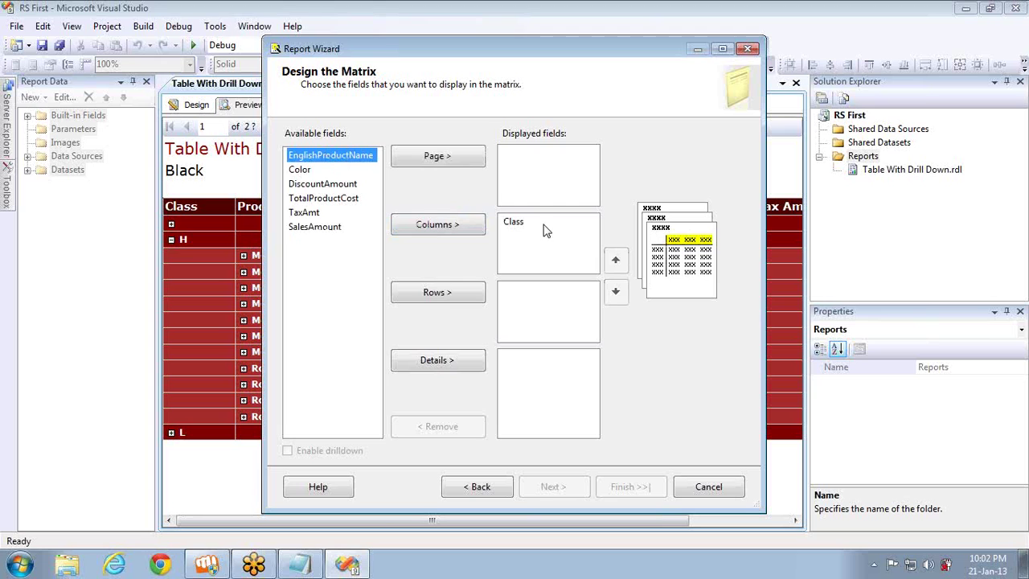
Assign the Color and EnglishProductName fields to the matrix rows
left_click(306, 171)
left_click(434, 293)
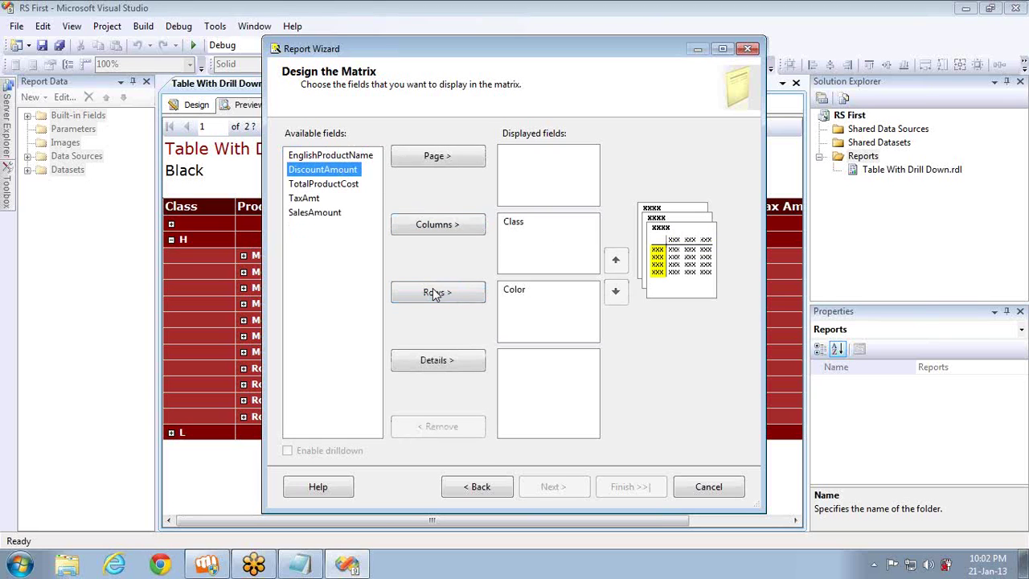
left_click(353, 156)
left_click(430, 291)
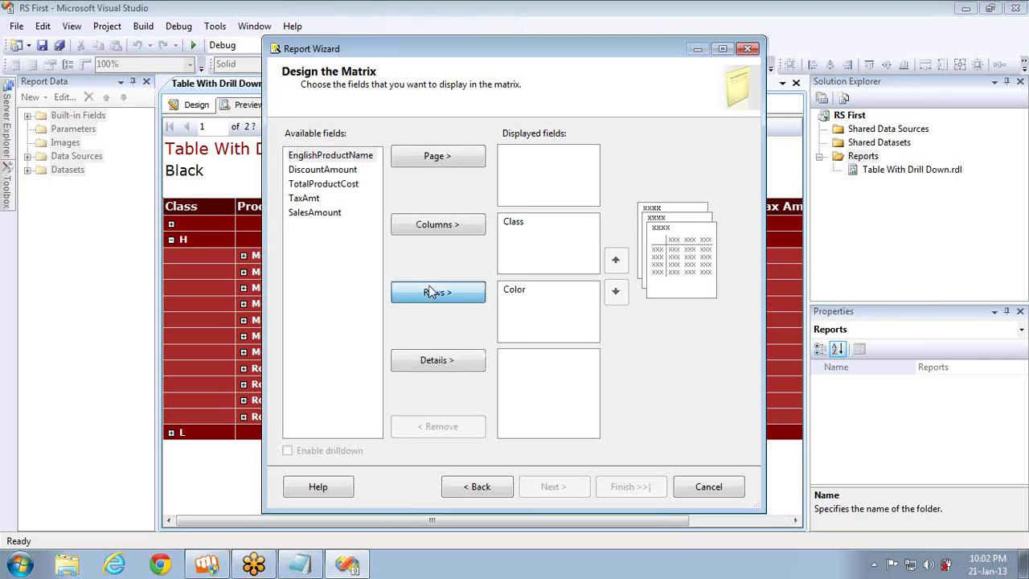
Assign DiscountAmount, TotalProductCost, TaxAmt and SalesAmount to the matrix details and enable drilldown
left_click(433, 362)
left_click(432, 362)
left_click(431, 362)
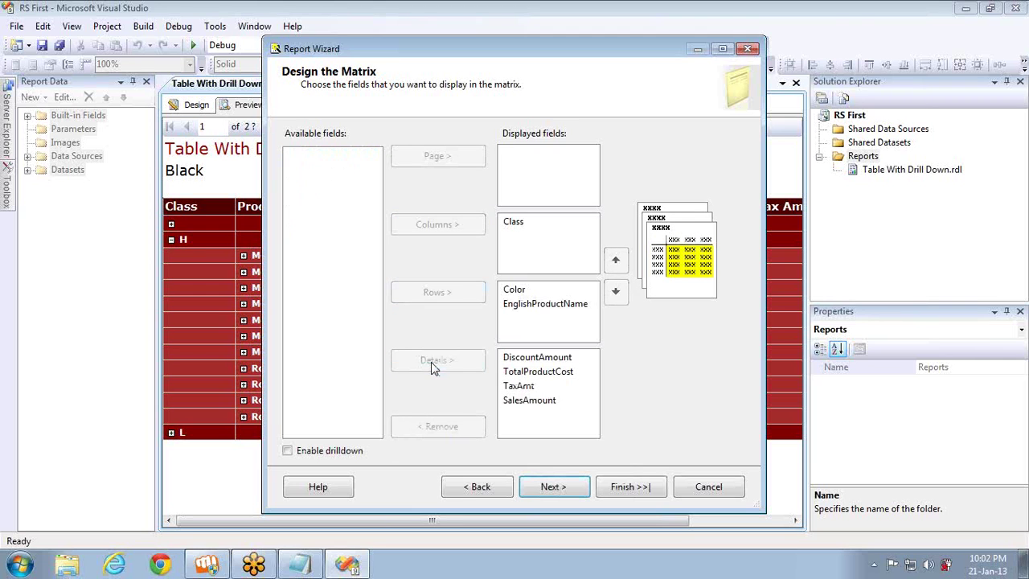
left_click(288, 452)
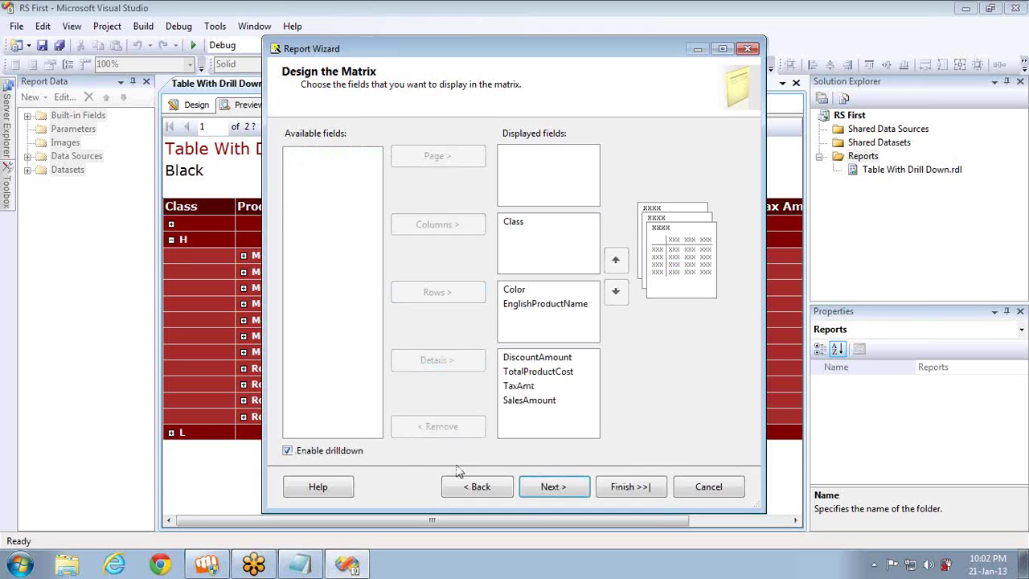
left_click(544, 488)
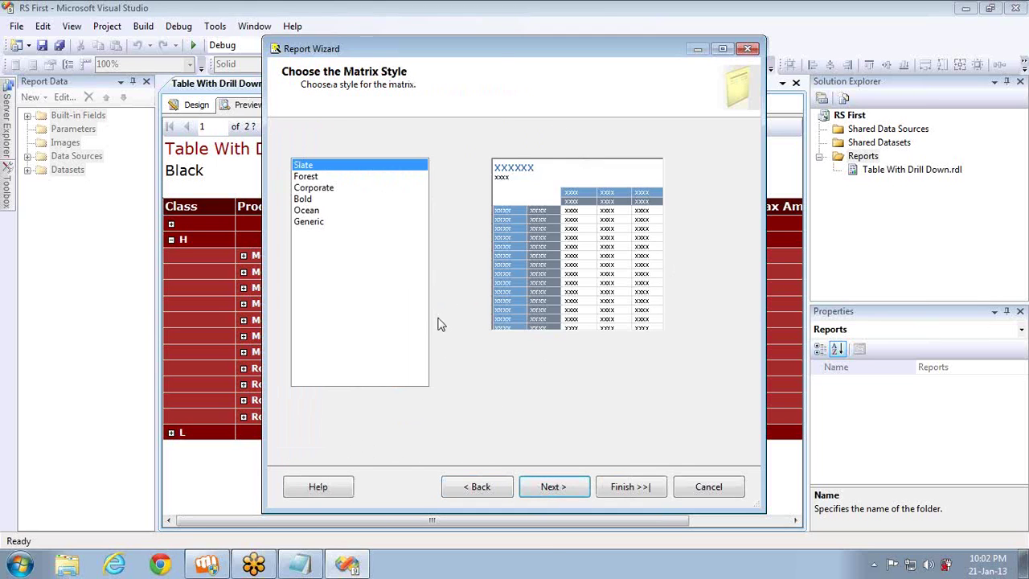
Choose the Bold matrix style and finish the wizard with the report named Matrix Report with Drill Down
left_click(320, 190)
left_click(315, 201)
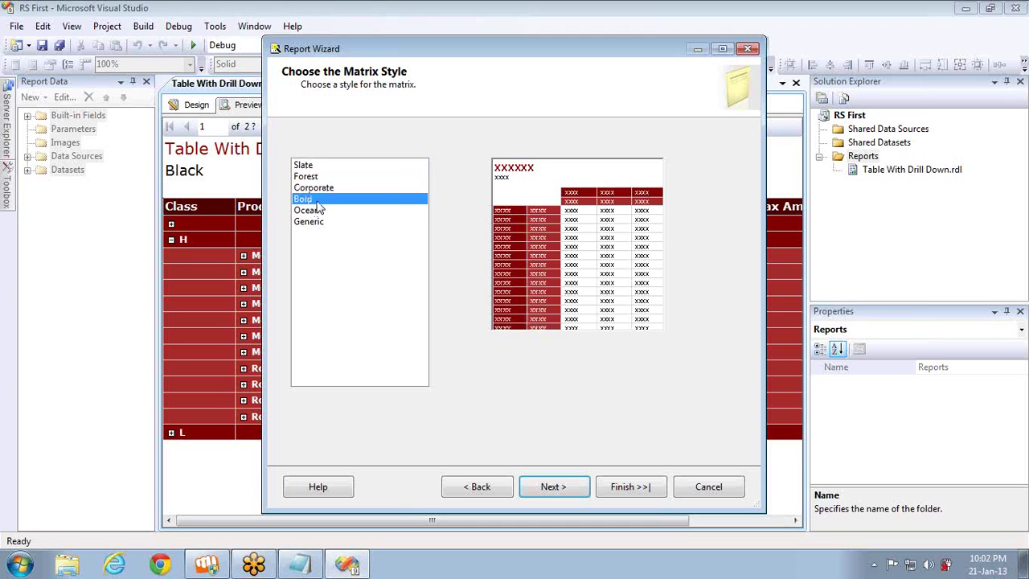
left_click(315, 189)
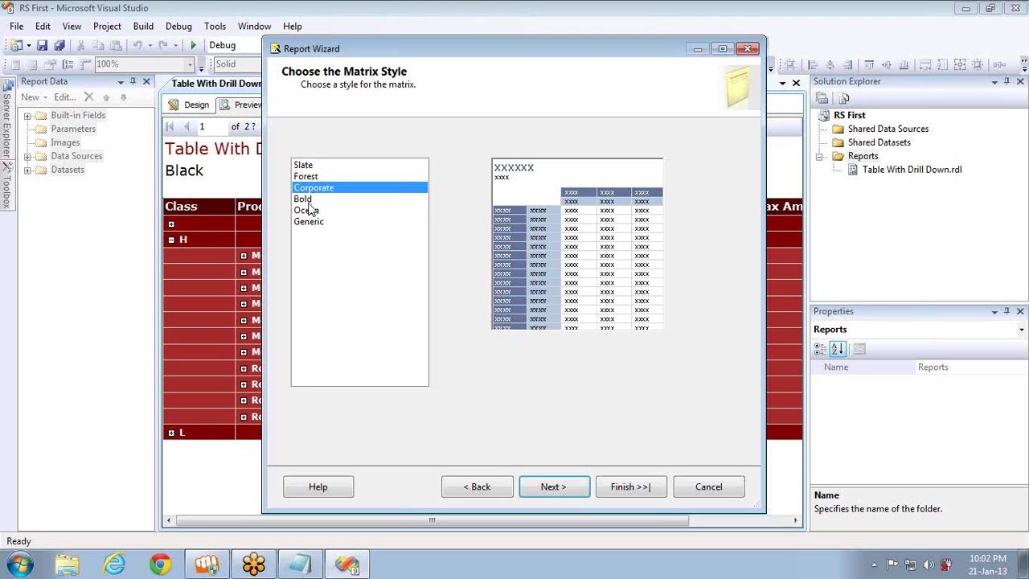
left_click(313, 200)
left_click(562, 488)
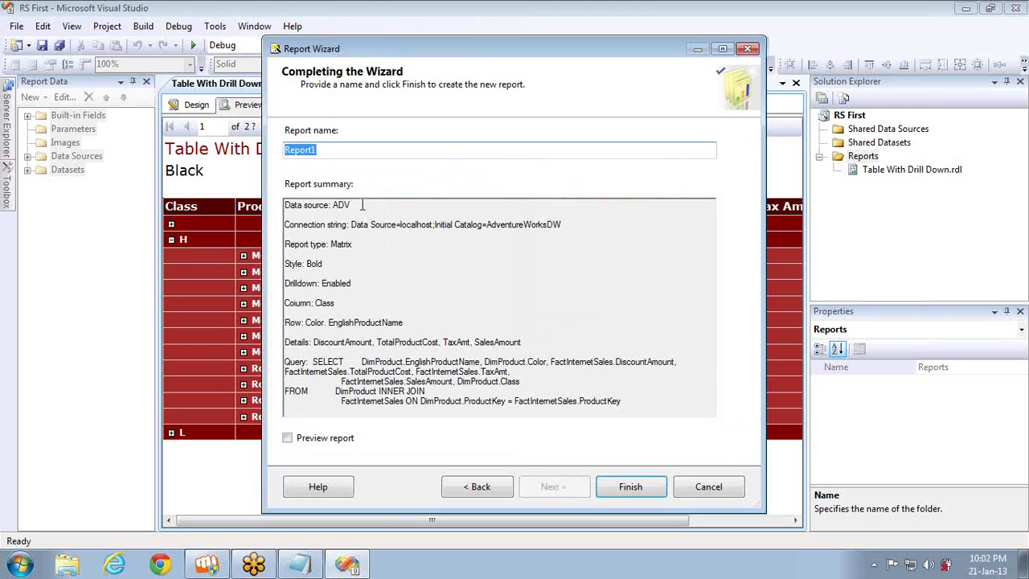
type("Matrix")
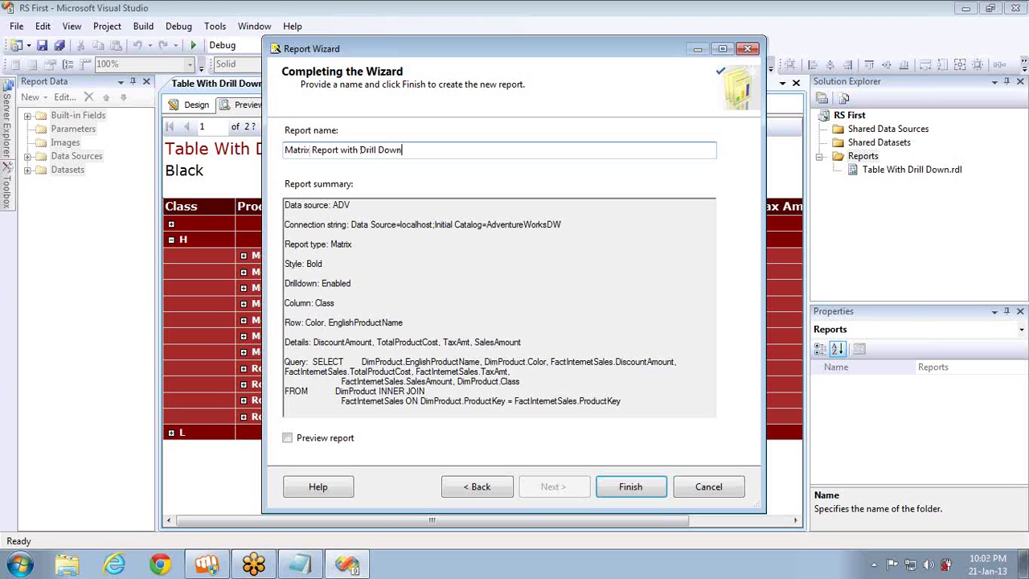
left_click(624, 490)
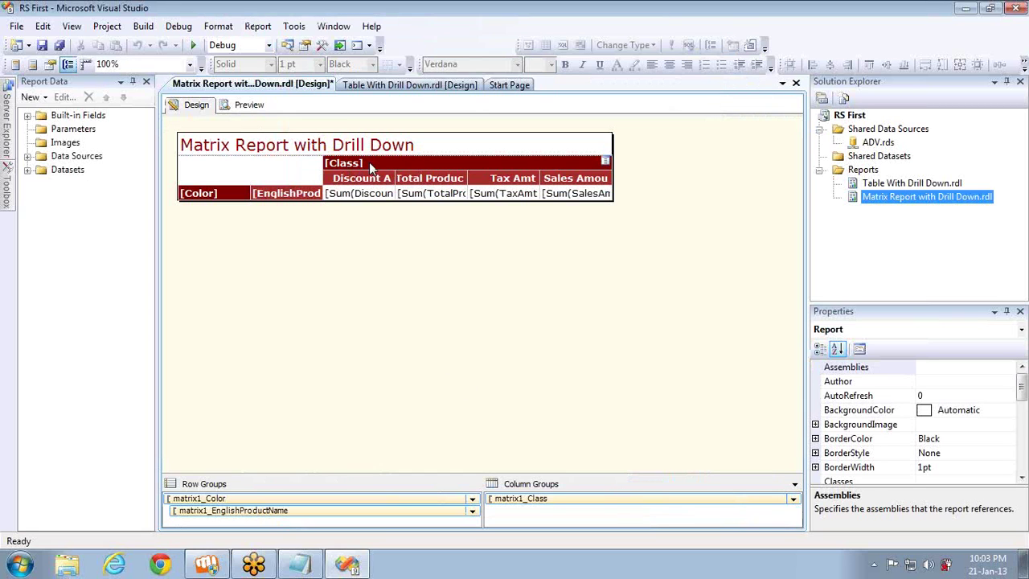
Center-align the four matrix columns under Class, from Discount Amount through Sales Amount
left_click(369, 161)
left_click(381, 149)
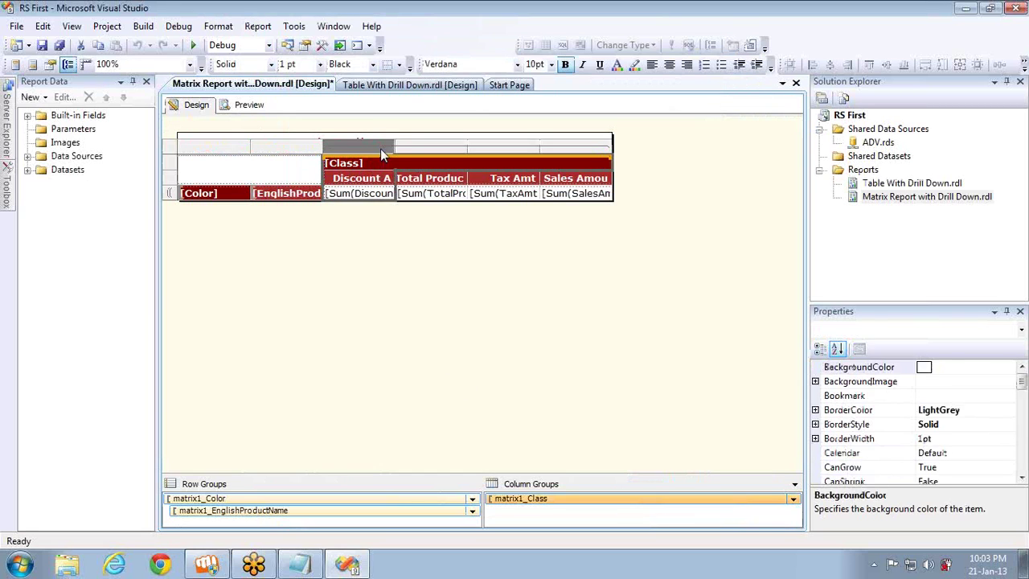
left_click(419, 144, "ctrl")
left_click(502, 143, "ctrl")
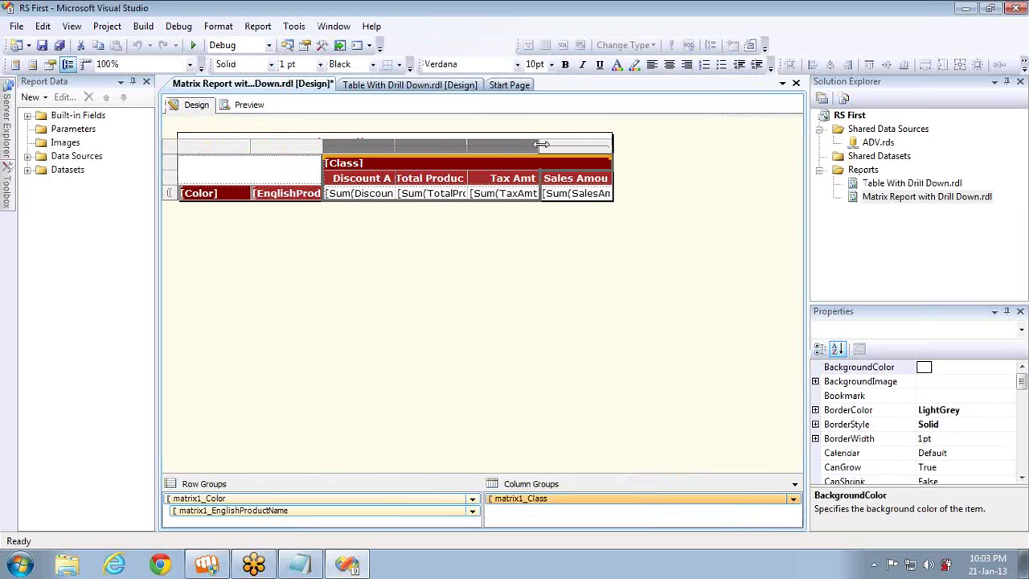
left_click(567, 146, "ctrl")
left_click(672, 66)
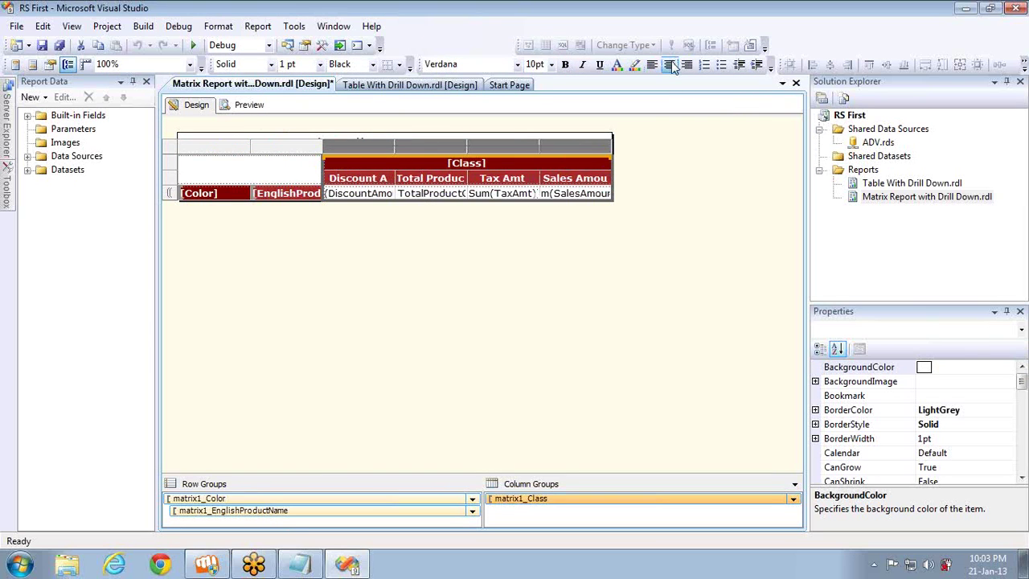
Widen the Color column slightly and the EnglishProductName column enough to fit full product names
left_click_drag(282, 148, 225, 145)
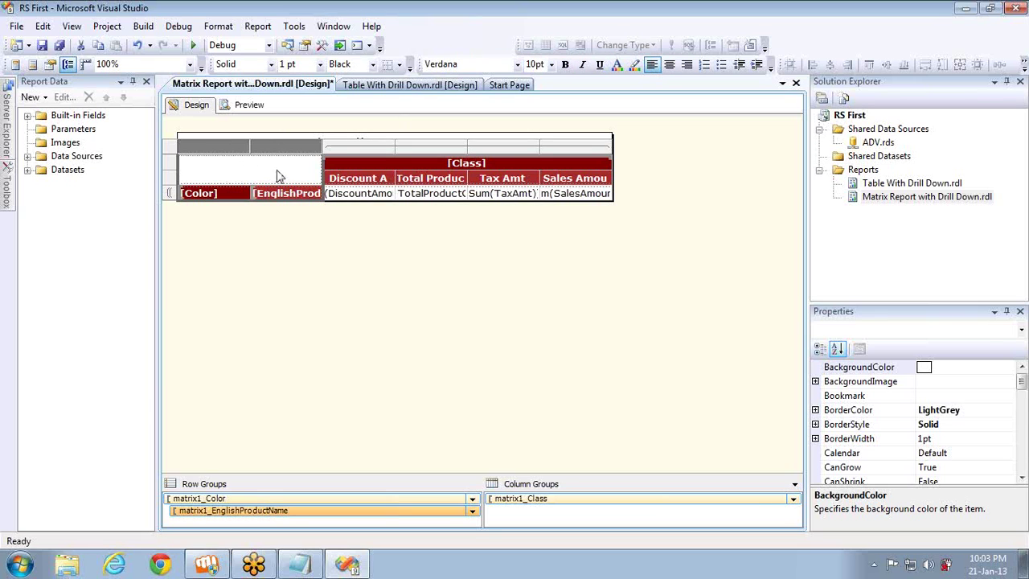
left_click(257, 145)
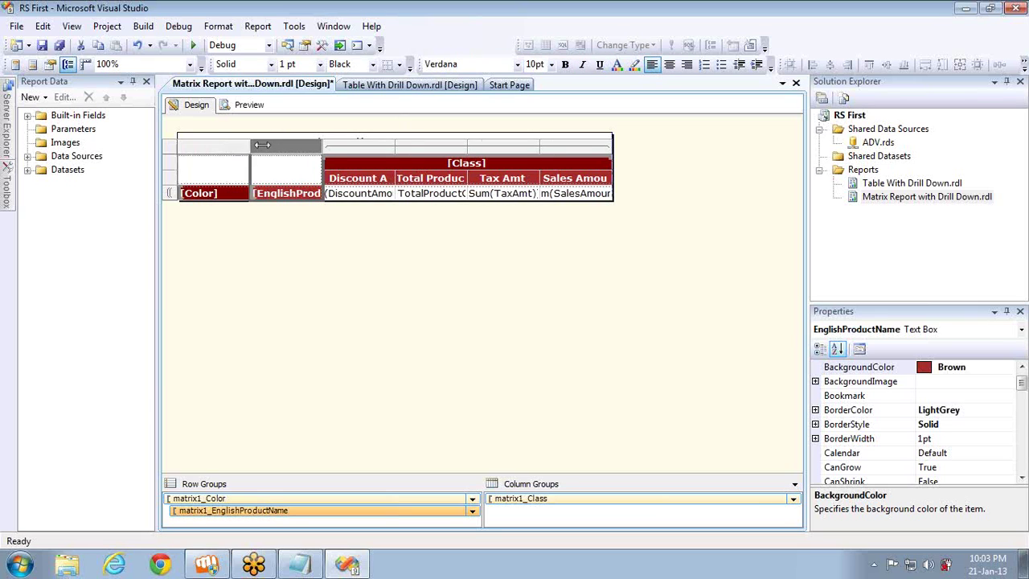
left_click_drag(258, 144, 286, 144)
left_click_drag(350, 146, 540, 153)
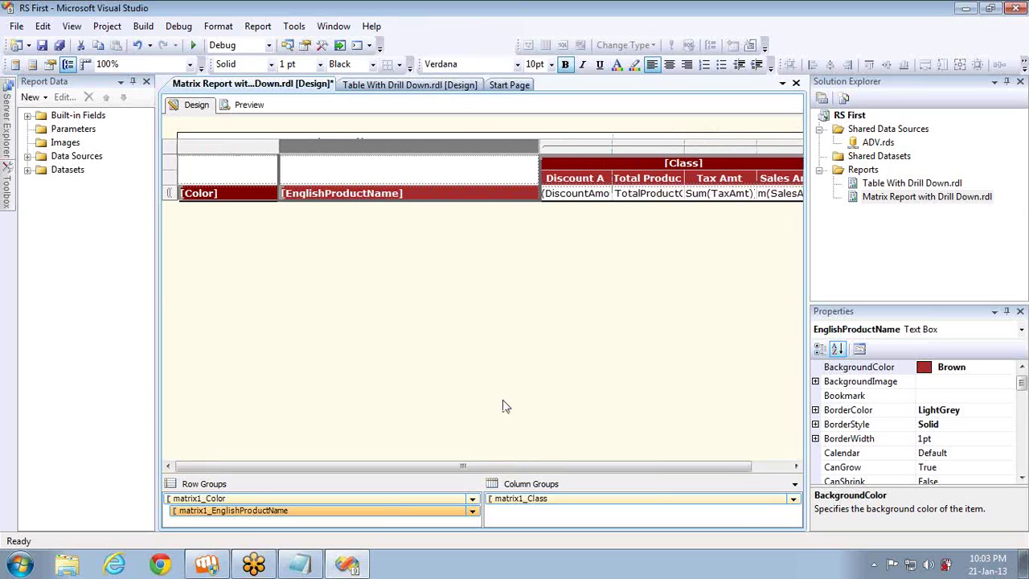
Widen the Discount Amount column and change its header text to Discount
left_click_drag(521, 471, 638, 416)
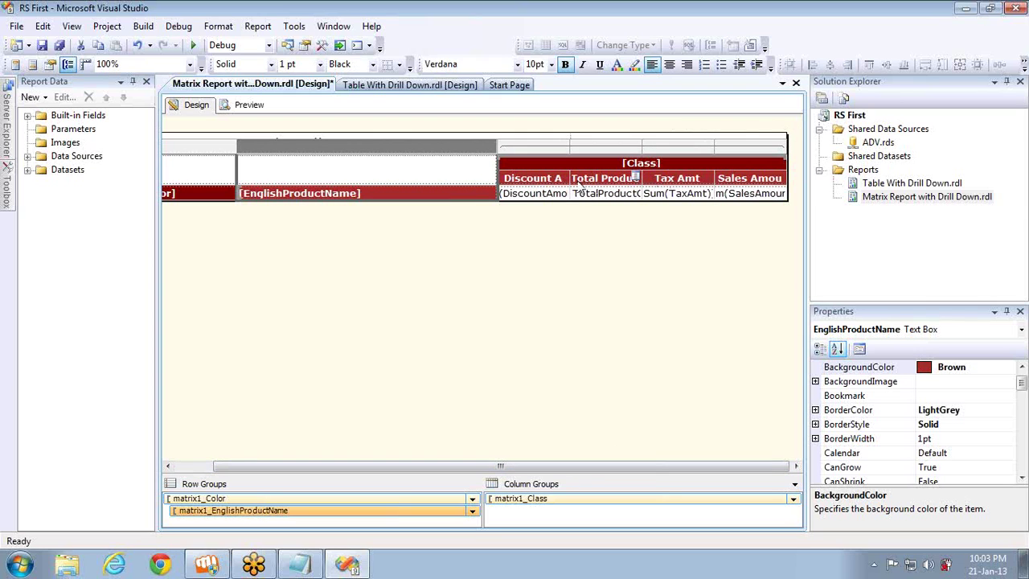
left_click(567, 143)
left_click_drag(568, 143, 599, 143)
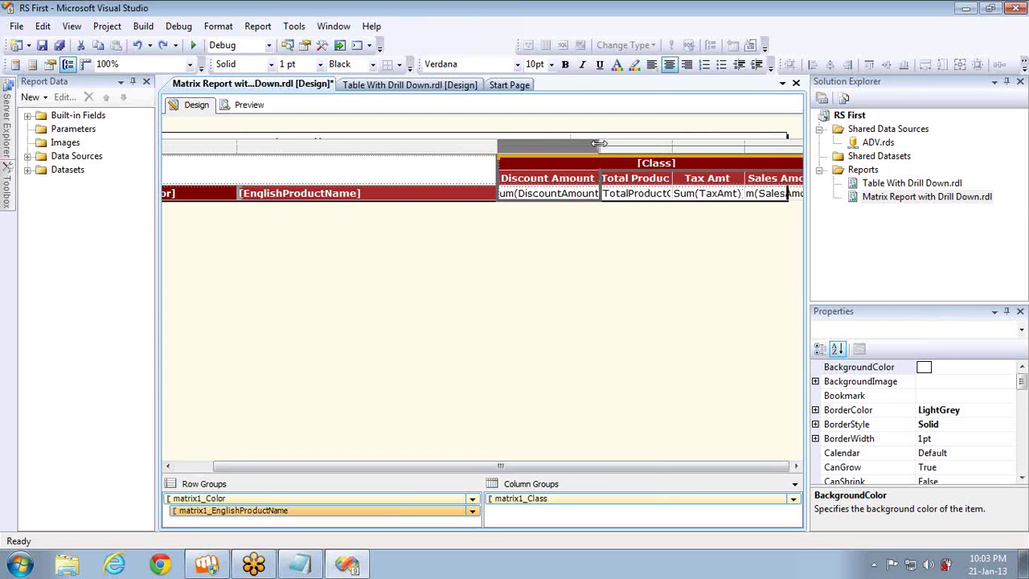
left_click(554, 181)
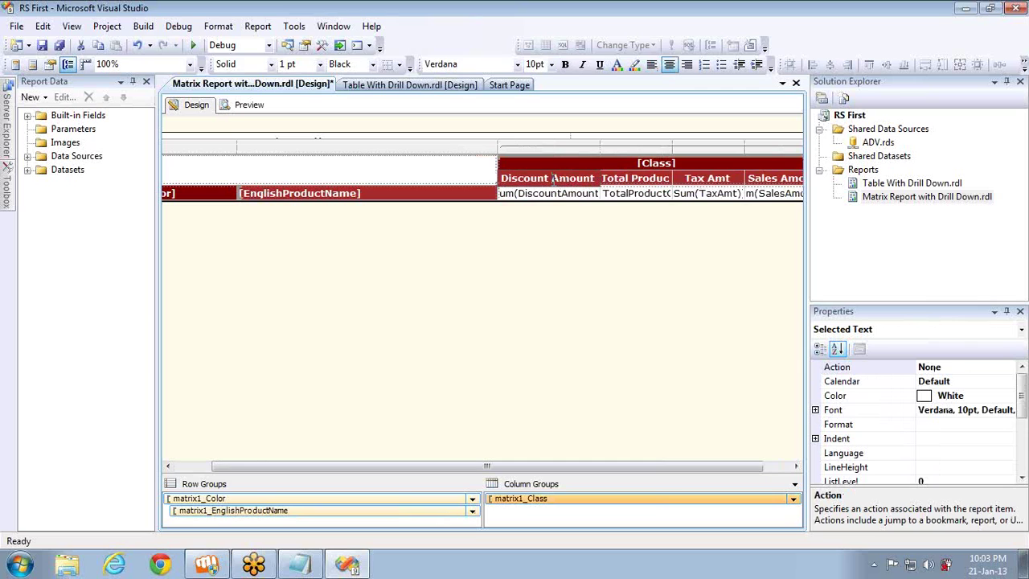
key("ctrl+a")
type("Discount")
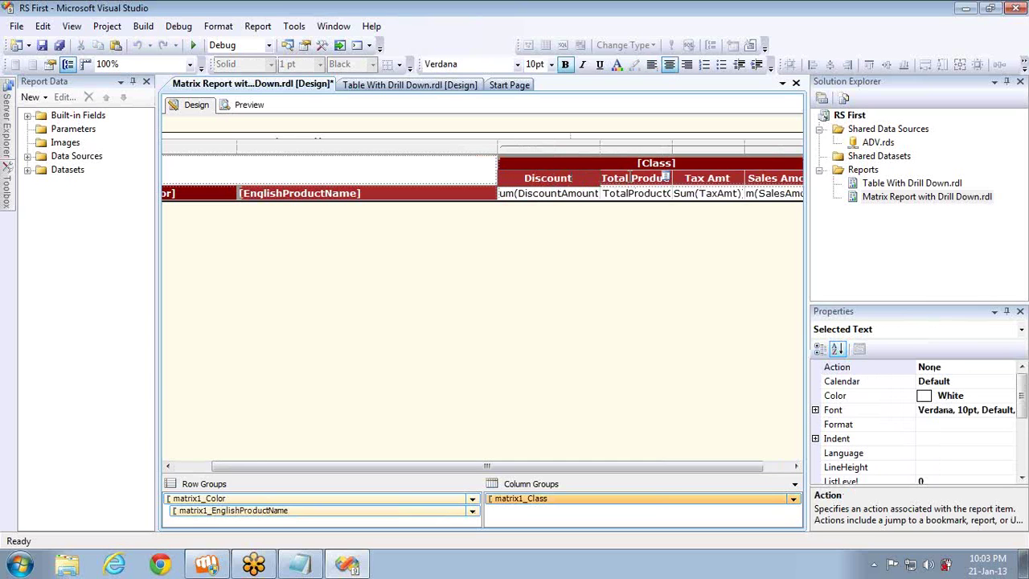
Change the Total Product Cost column's header text to Total
left_click(631, 177)
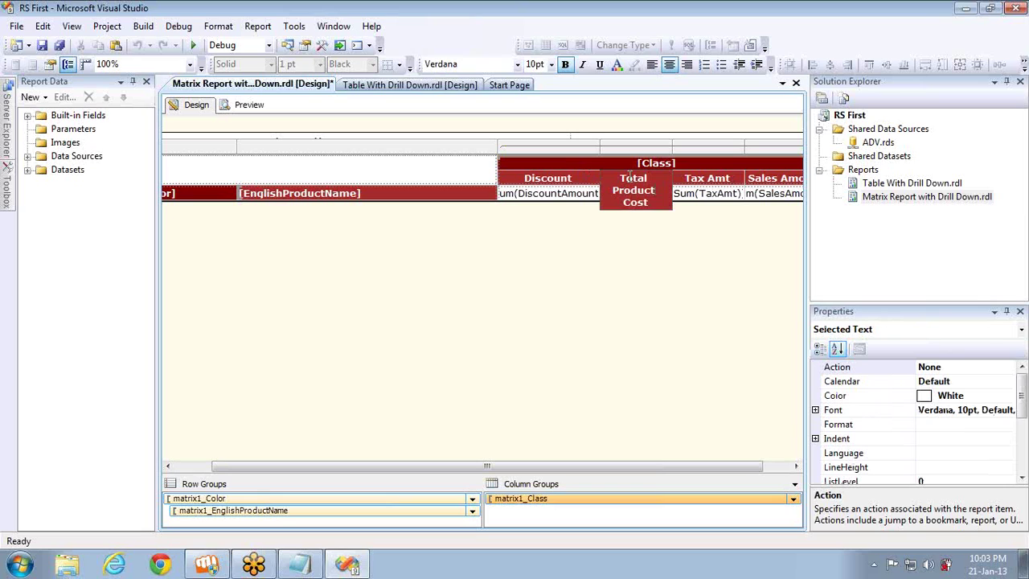
key("ctrl+a")
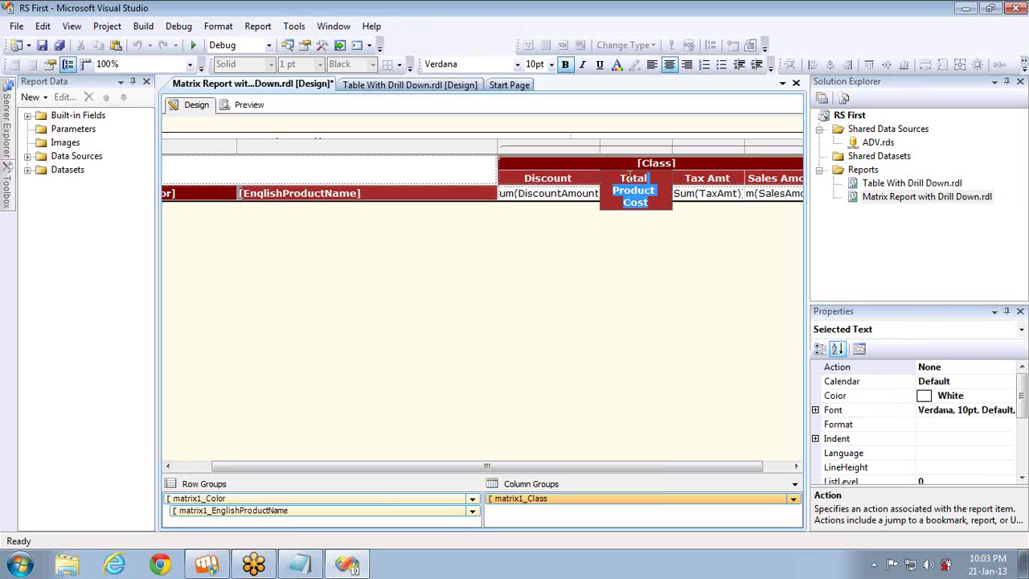
key("shift+Home")
type("total")
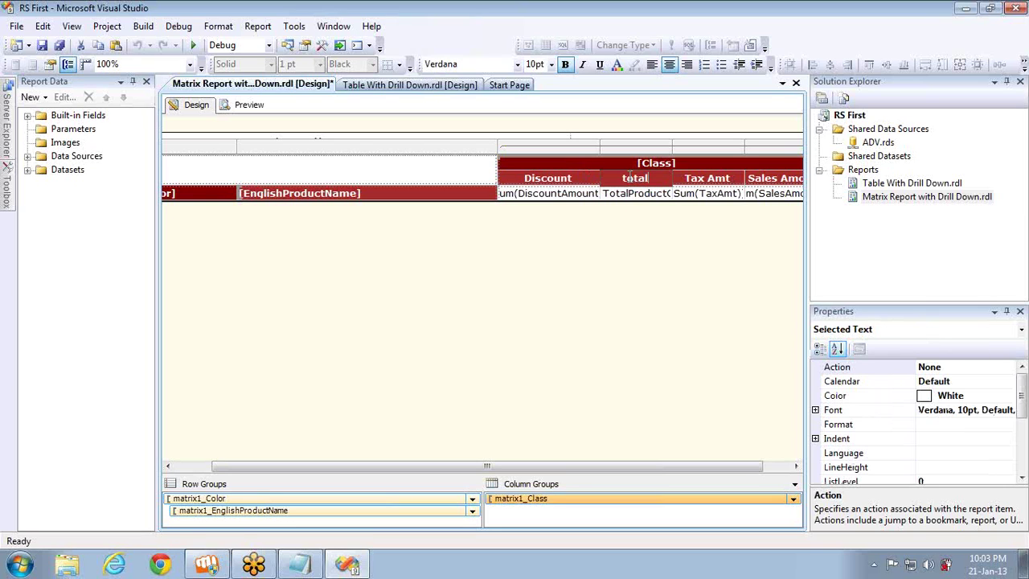
key("BackSpace")
key("BackSpace")
key("BackSpace")
type("Total")
Widen the Sales Amount column so its full header fits
left_click_drag(642, 471, 777, 458)
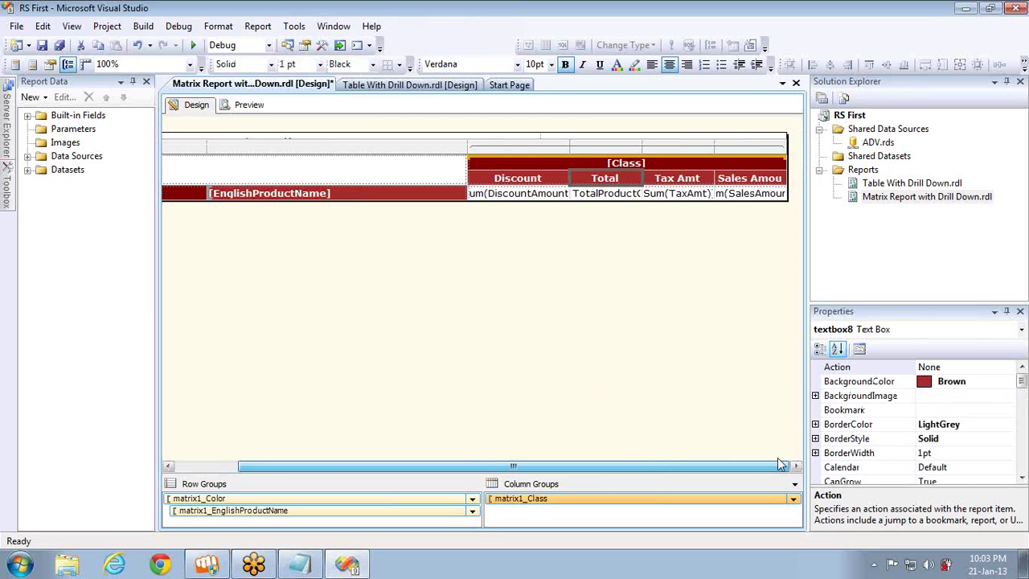
left_click(784, 149)
left_click_drag(784, 150, 828, 150)
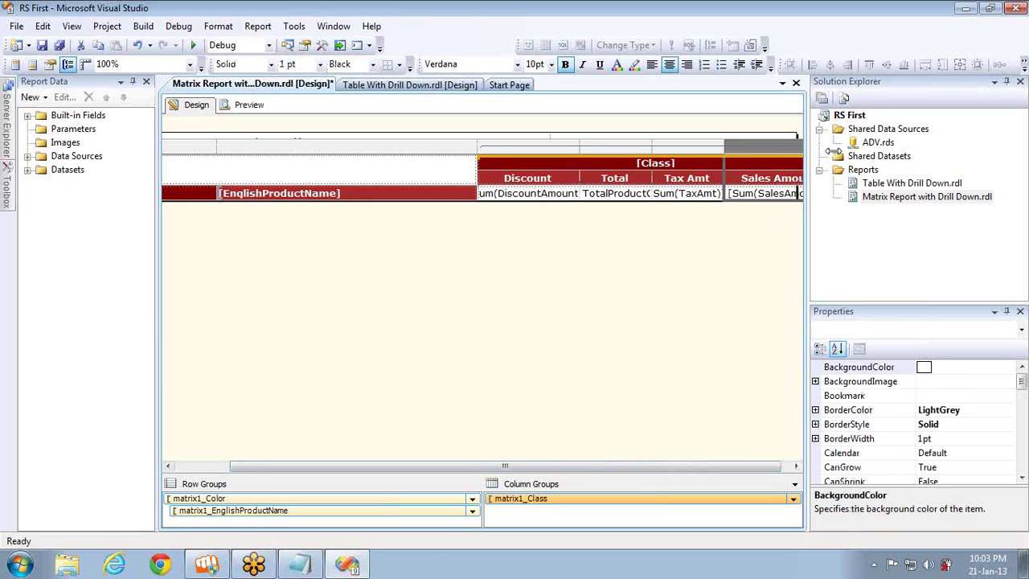
Preview the matrix report and auto-hide the Solution Explorer and Properties panes to enlarge the report area
left_click(247, 107)
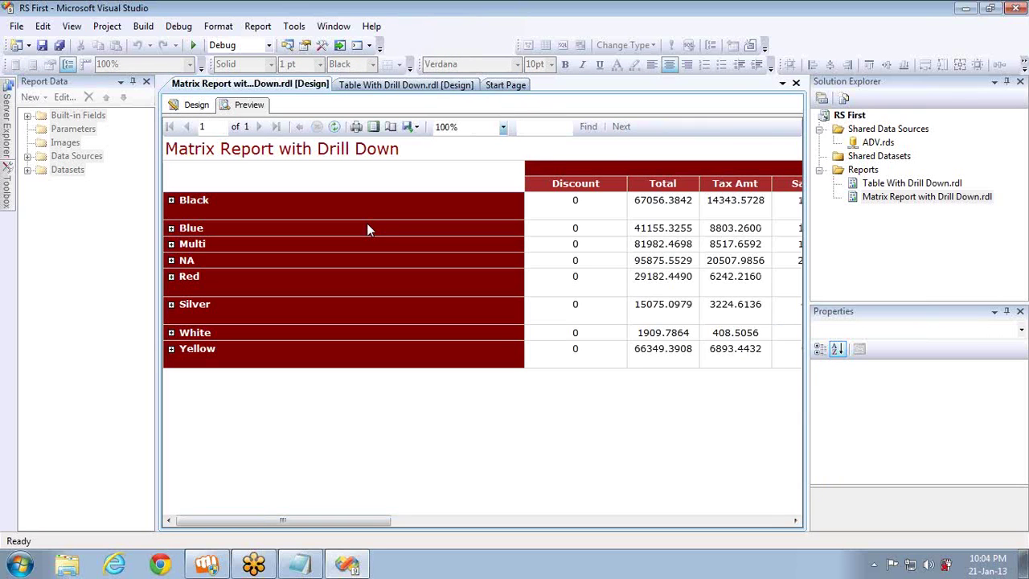
left_click(1006, 83)
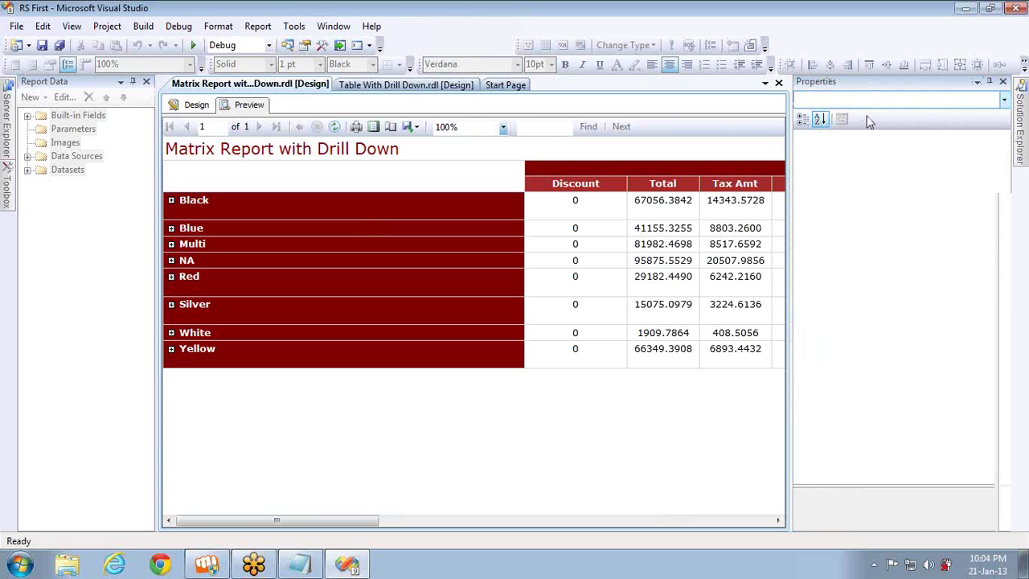
left_click(989, 82)
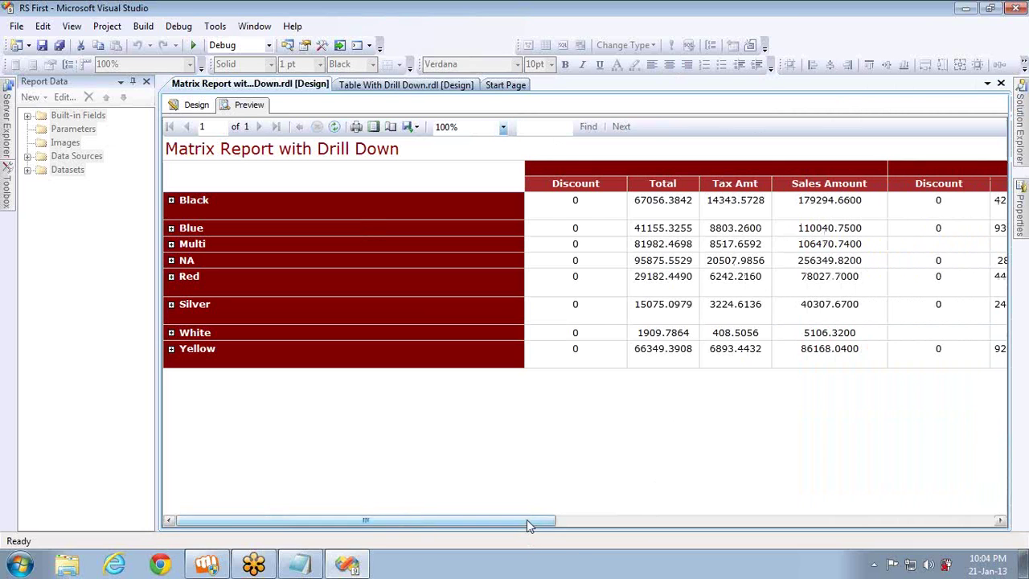
Examine the previewed matrix across all Class column groups, and expand and collapse the Black row group
left_click_drag(526, 519, 573, 520)
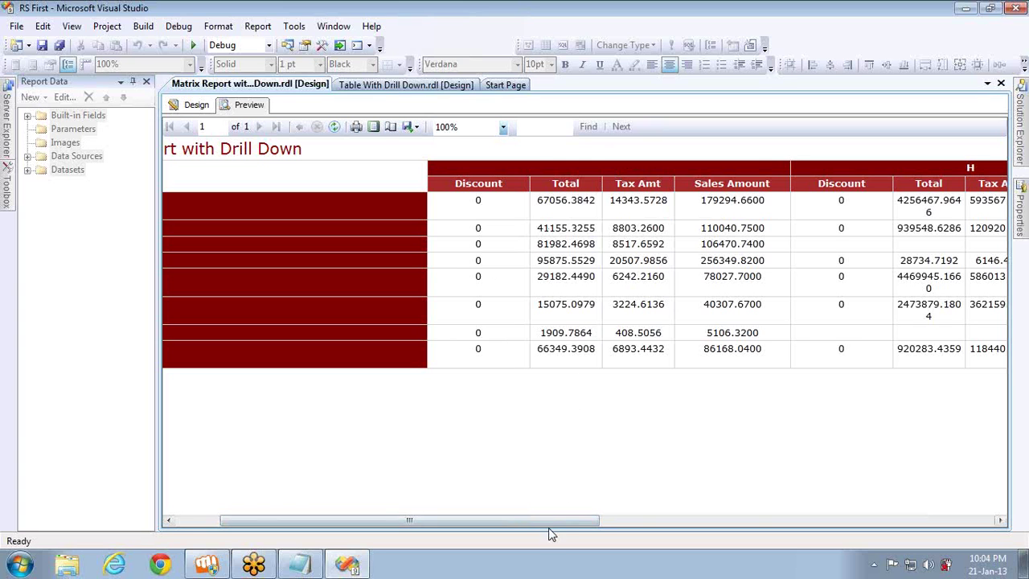
left_click_drag(549, 523, 762, 521)
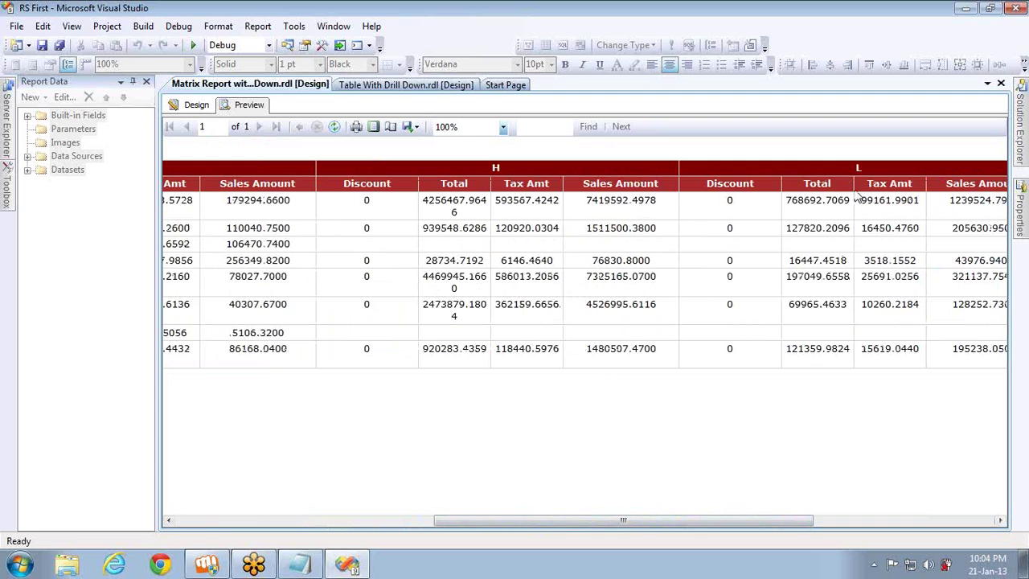
left_click_drag(744, 520, 999, 491)
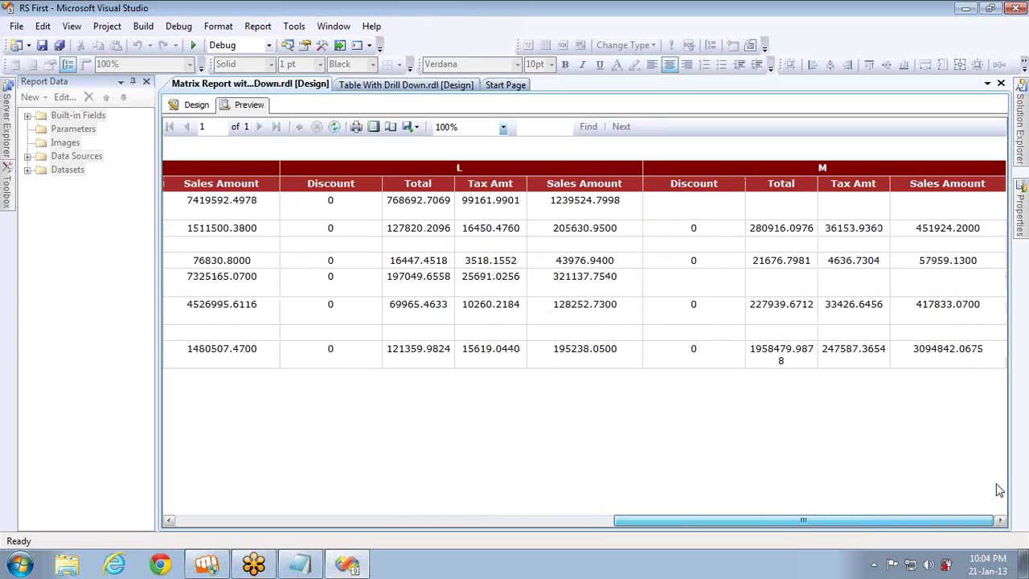
left_click_drag(999, 491, 309, 398)
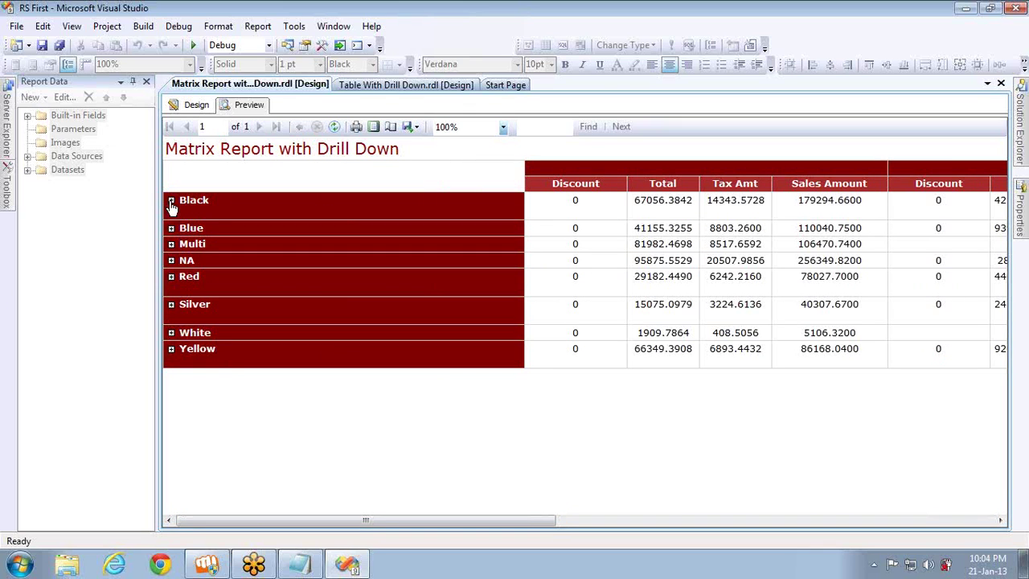
left_click(171, 203)
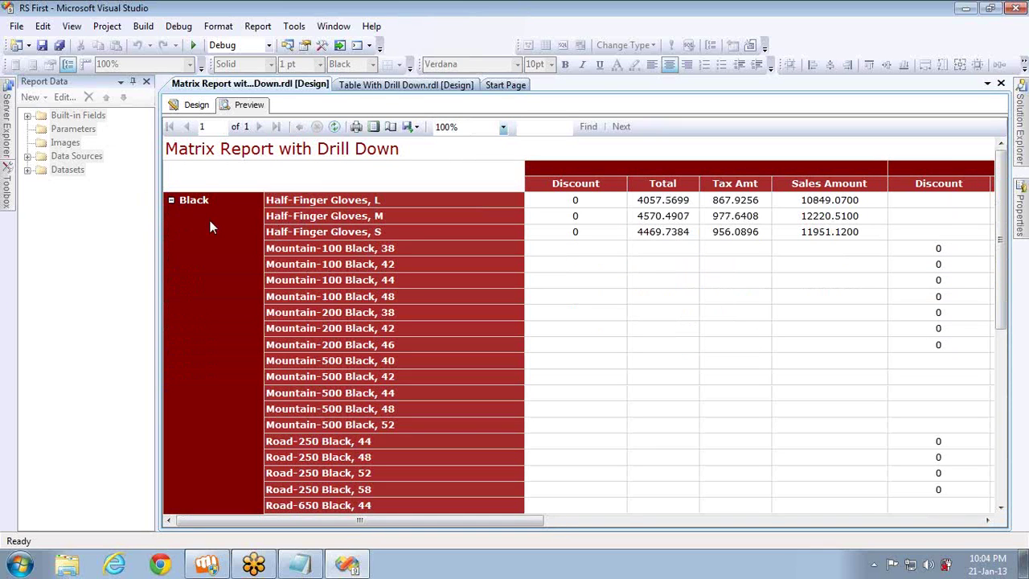
left_click(170, 201)
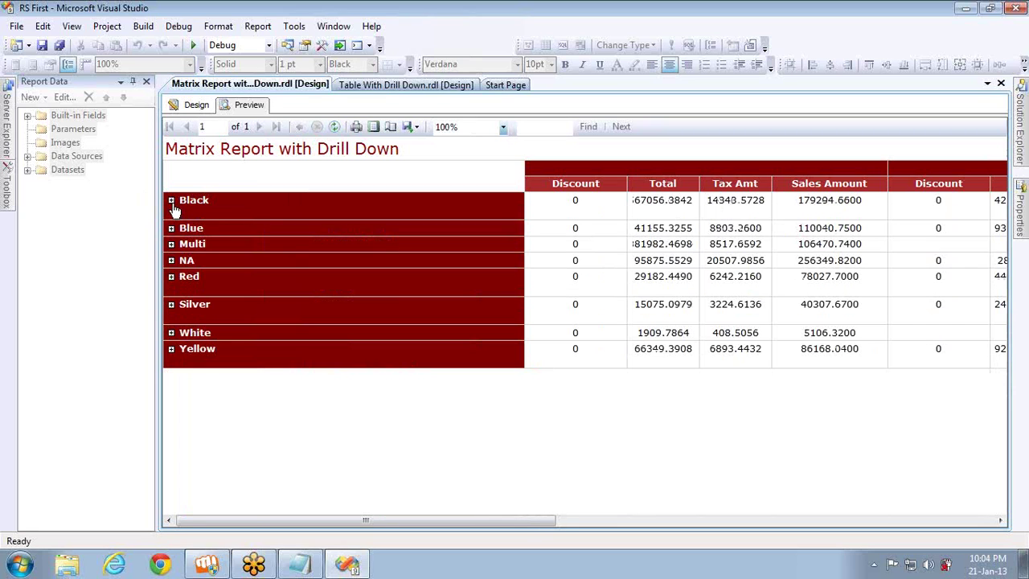
Check how the Total values fit in the H class columns and return to the report's design view
left_click_drag(497, 523, 379, 474)
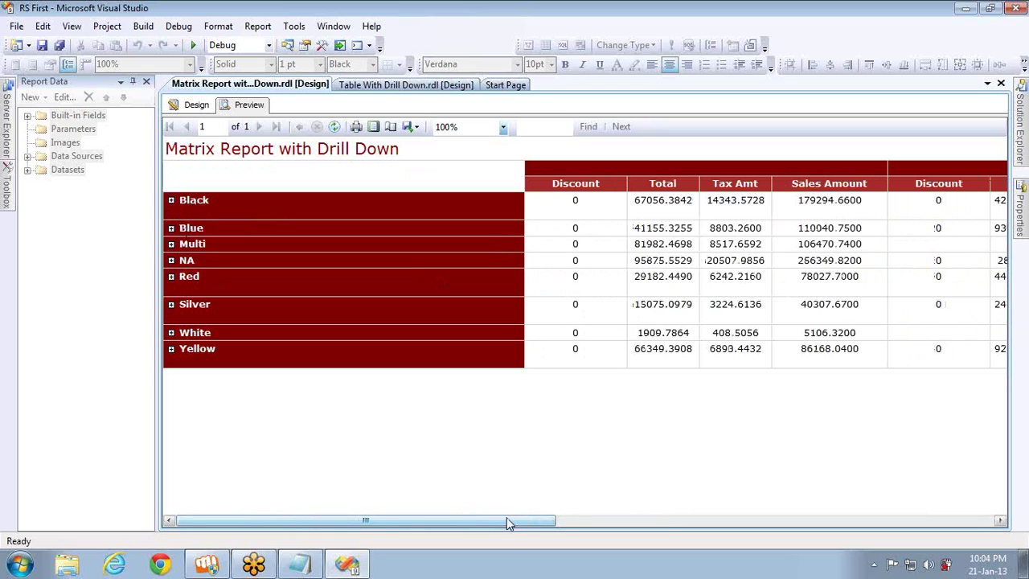
left_click_drag(507, 519, 682, 518)
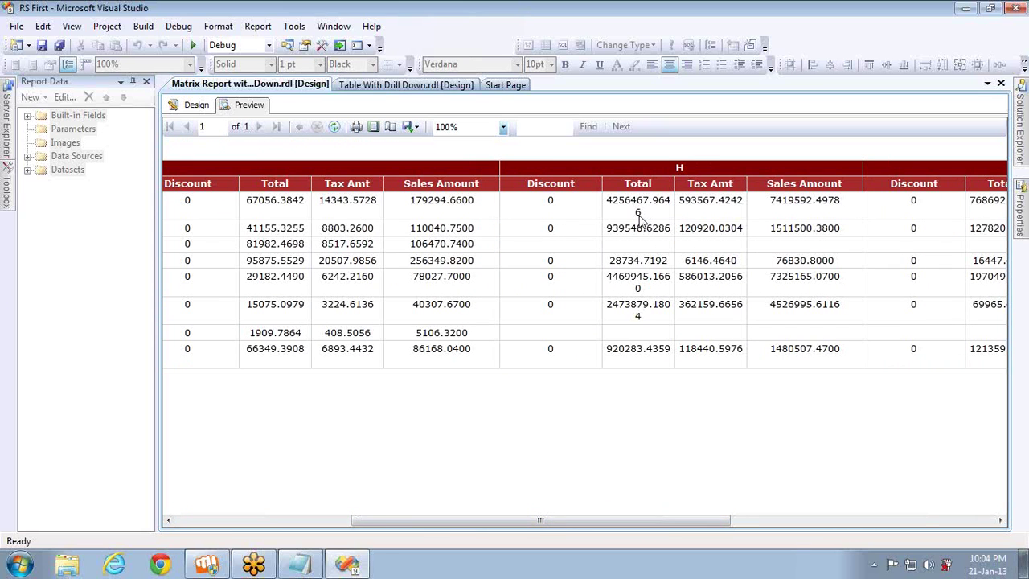
left_click(193, 104)
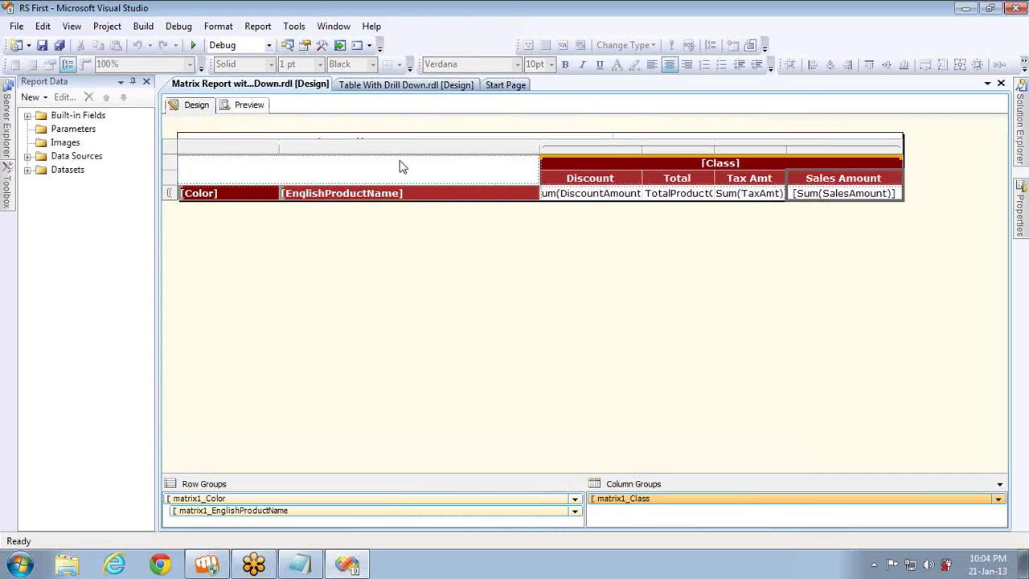
Apply a thousands-separated number format ending in 00.00 to the matrix's Discount, Total, Tax Amt and Sales Amount value cells
left_click(583, 194)
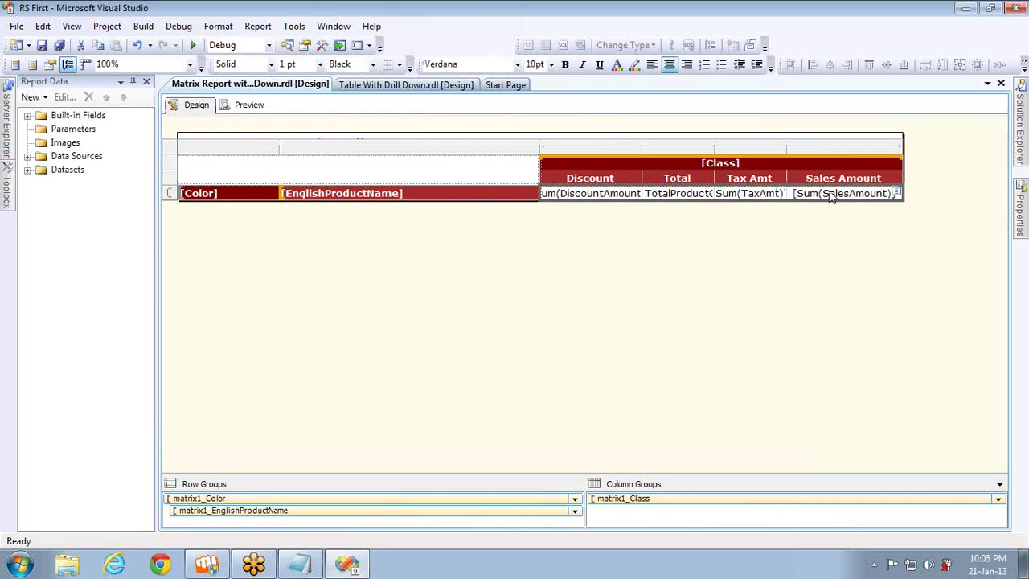
left_click(1019, 211)
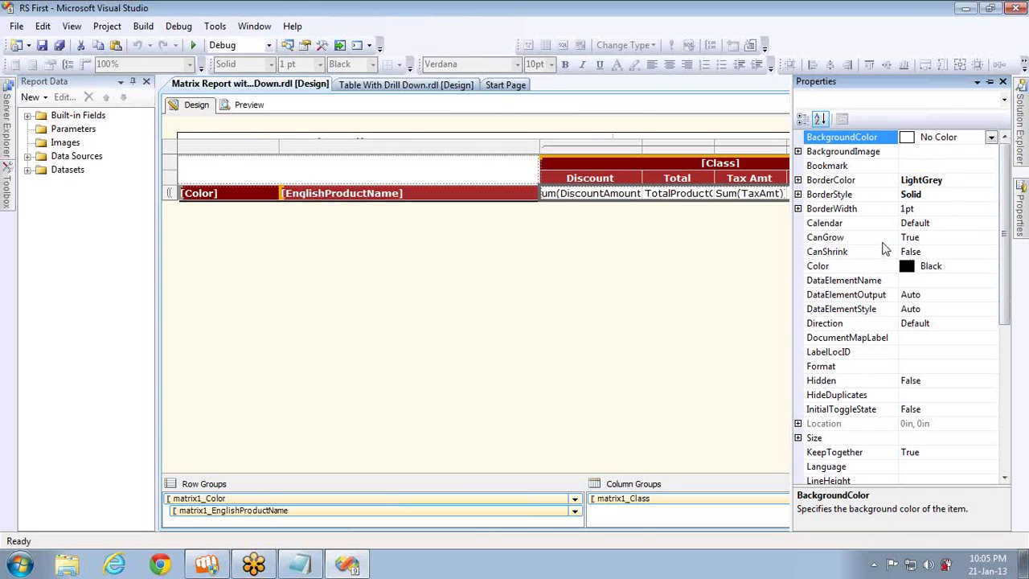
left_click(915, 367)
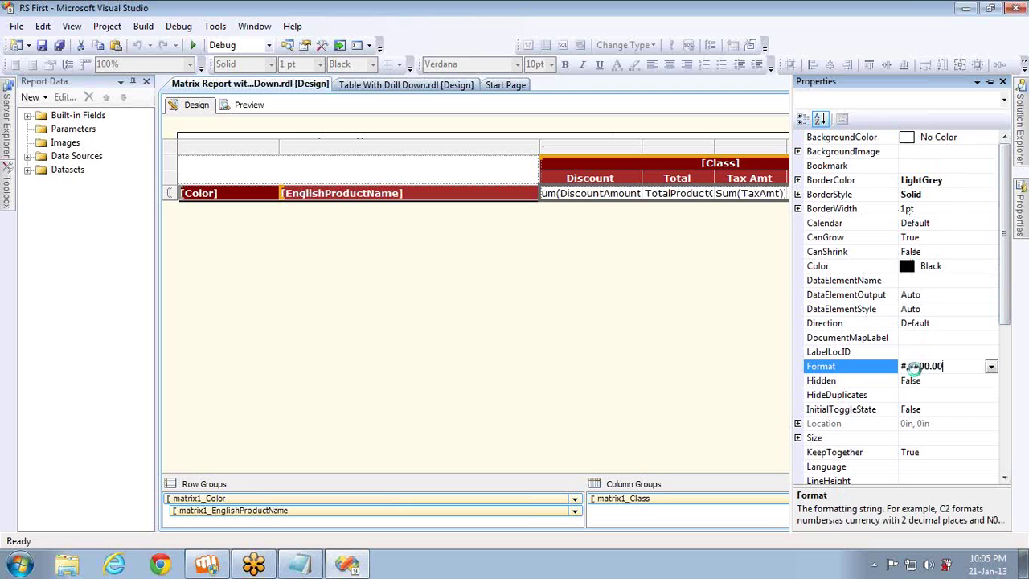
Preview the matrix report with the Black row group expanded and bring back the Solution Explorer
left_click(245, 104)
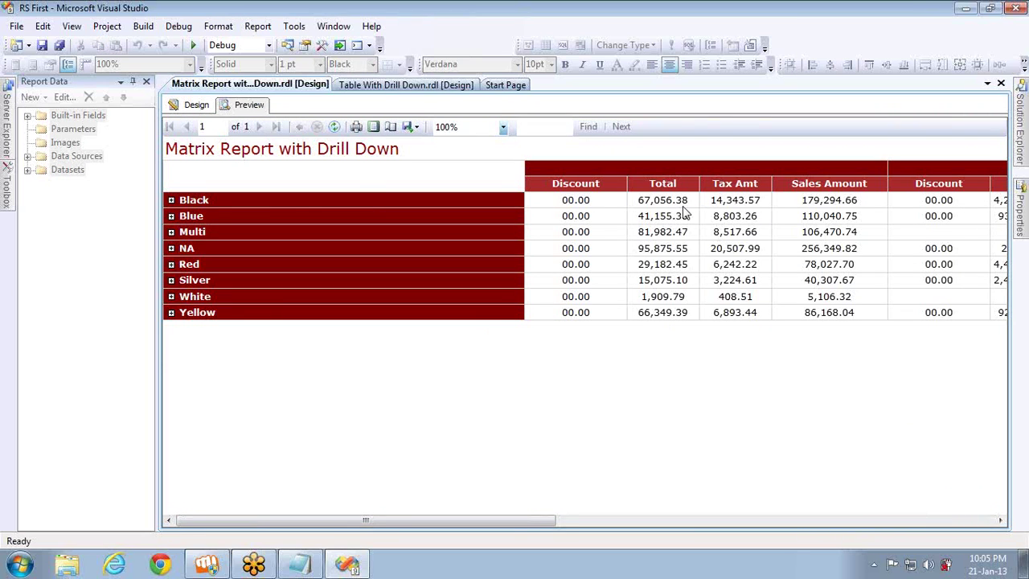
left_click_drag(501, 525, 289, 409)
left_click(172, 200)
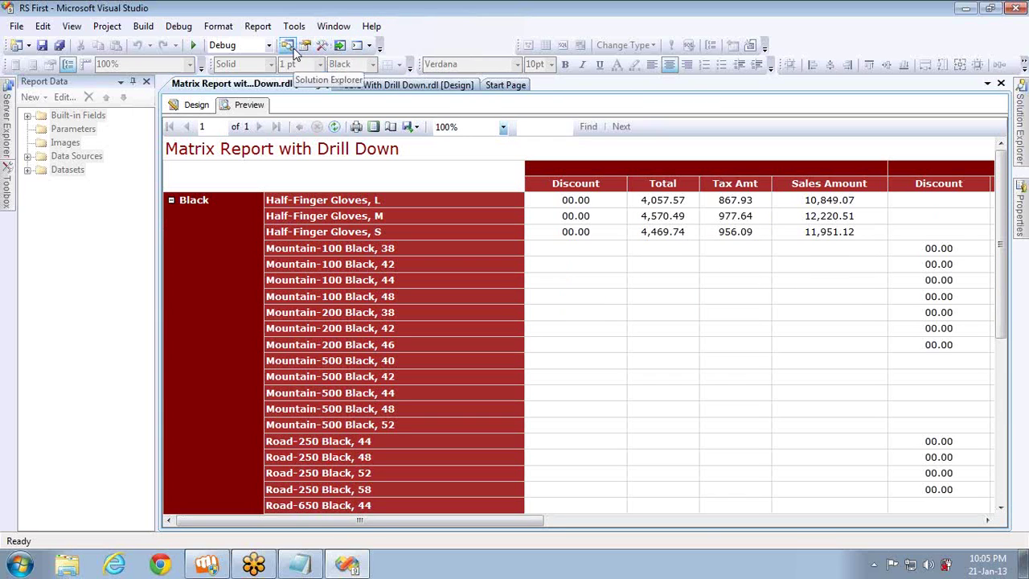
left_click(304, 46)
left_click(853, 171)
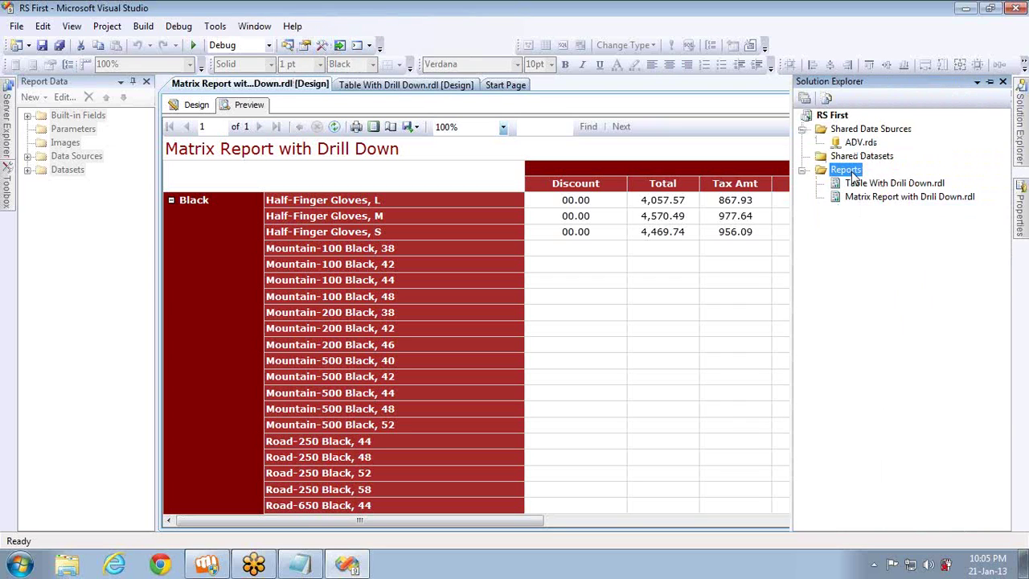
right_click(855, 176)
left_click(870, 183)
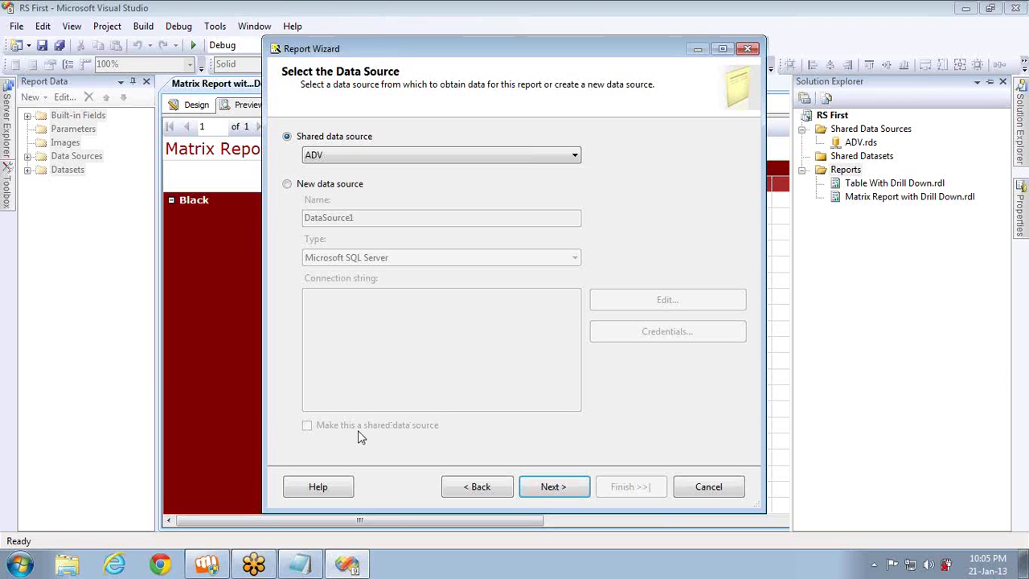
left_click(352, 157)
left_click(350, 155)
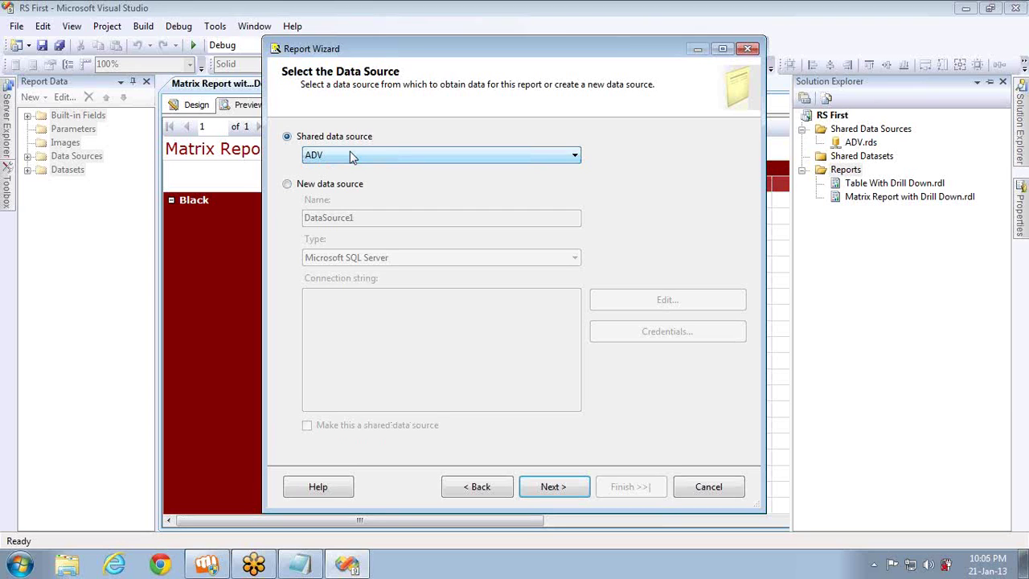
left_click(292, 186)
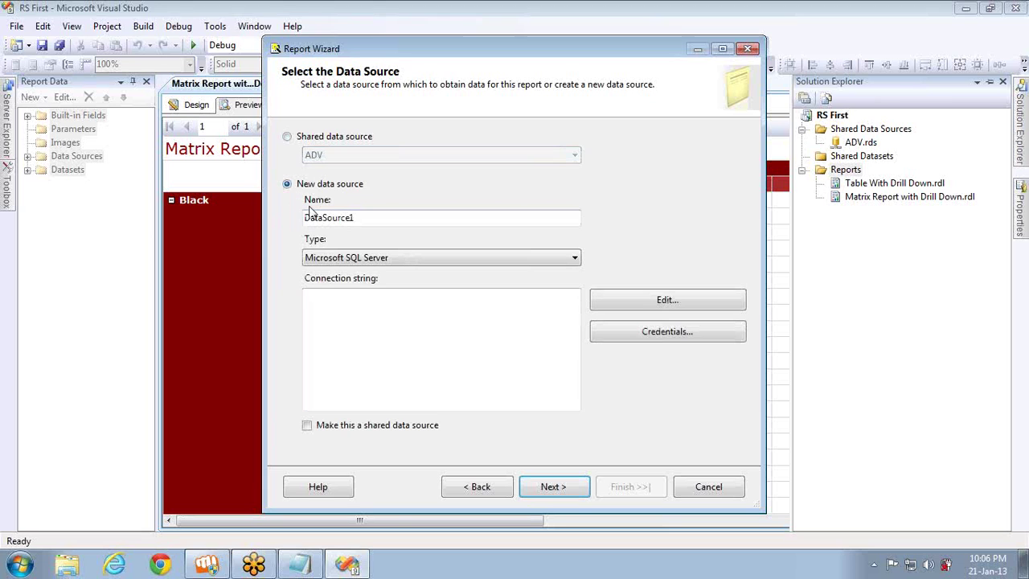
left_click(288, 137)
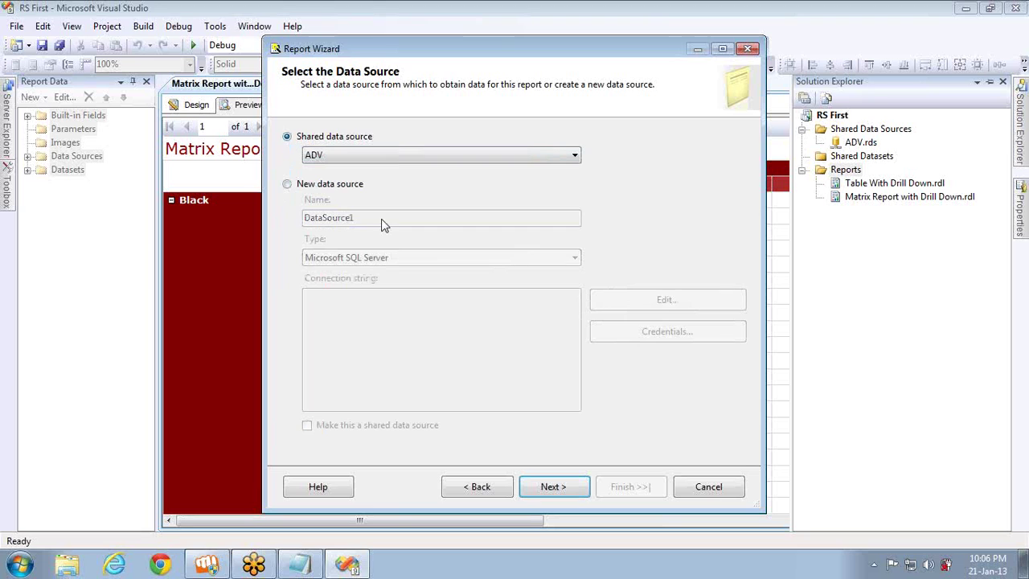
left_click(552, 487)
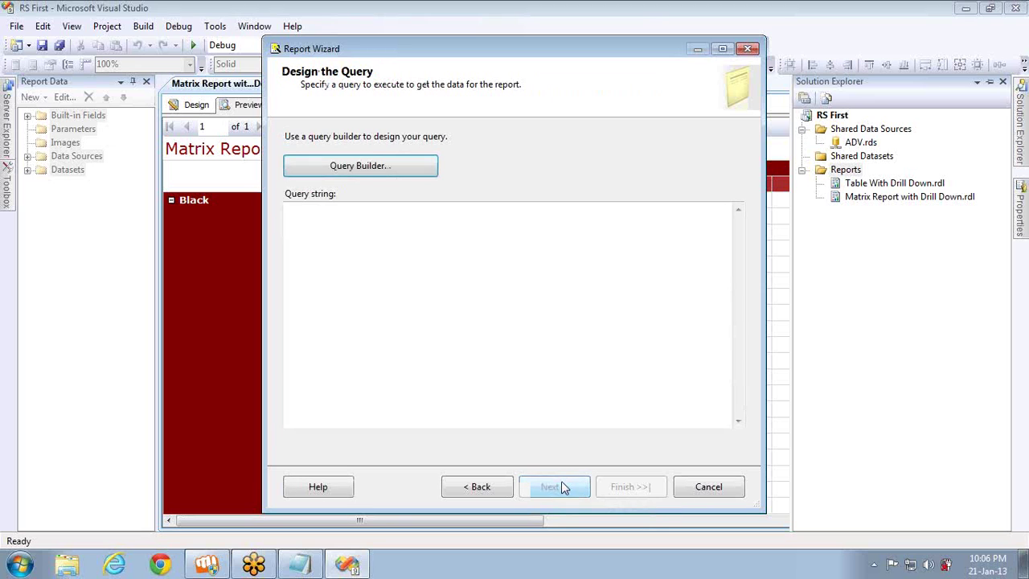
type("SELECT DimProduct.EnglishProductName, DimProduct.Color, FactInternetSales.DiscountAmount, FactInternetSales.TotalProductCost, FactInternetSales.TaxAmt, FactInternetSales.SalesAmount, DimProduct.Class FROM DimProduct INNER JOIN FactInternetSales ON DimProduct.ProductKey = FactInternetSales.ProductKey")
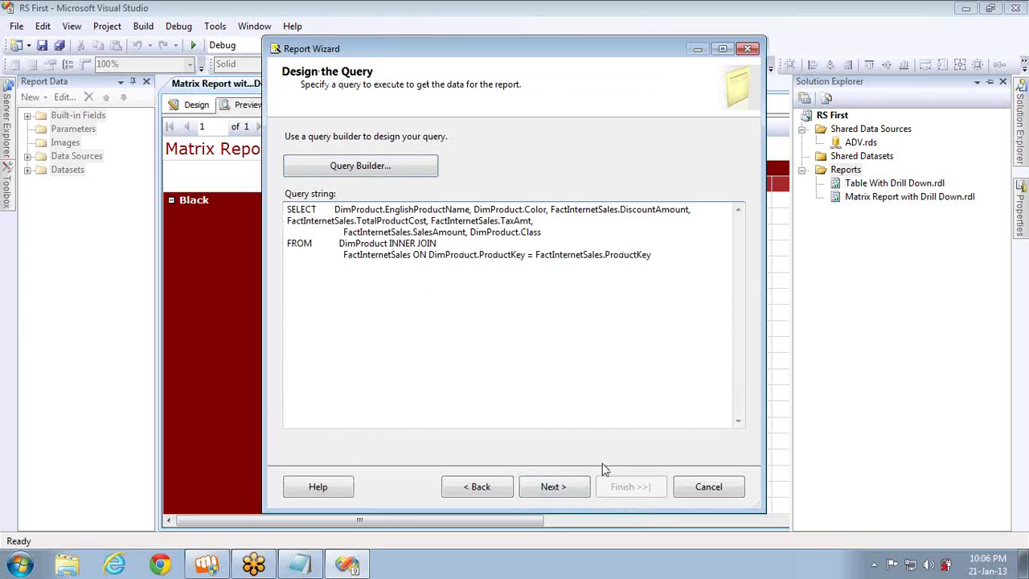
left_click(572, 488)
left_click(573, 488)
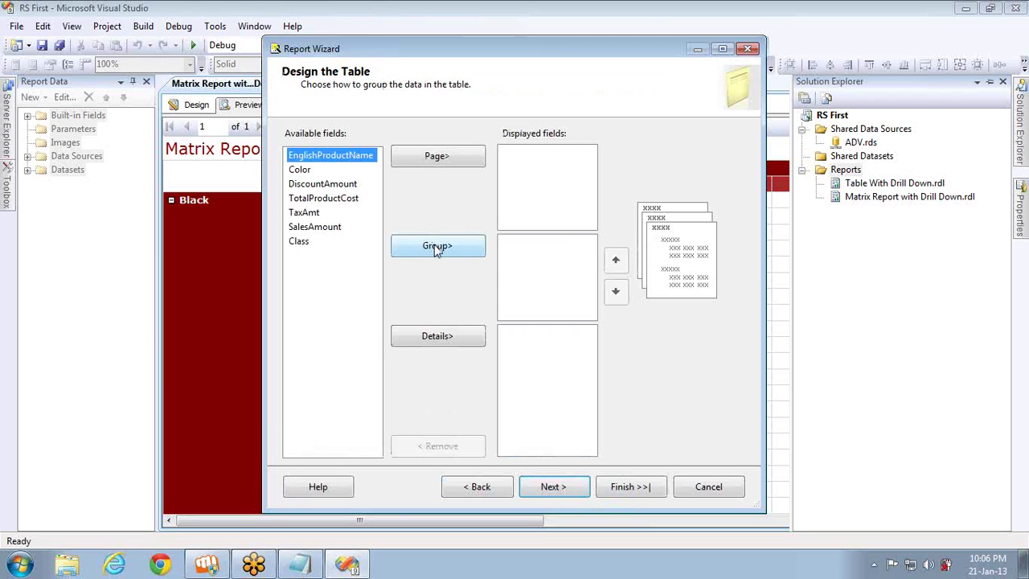
left_click(435, 247)
left_click(435, 246)
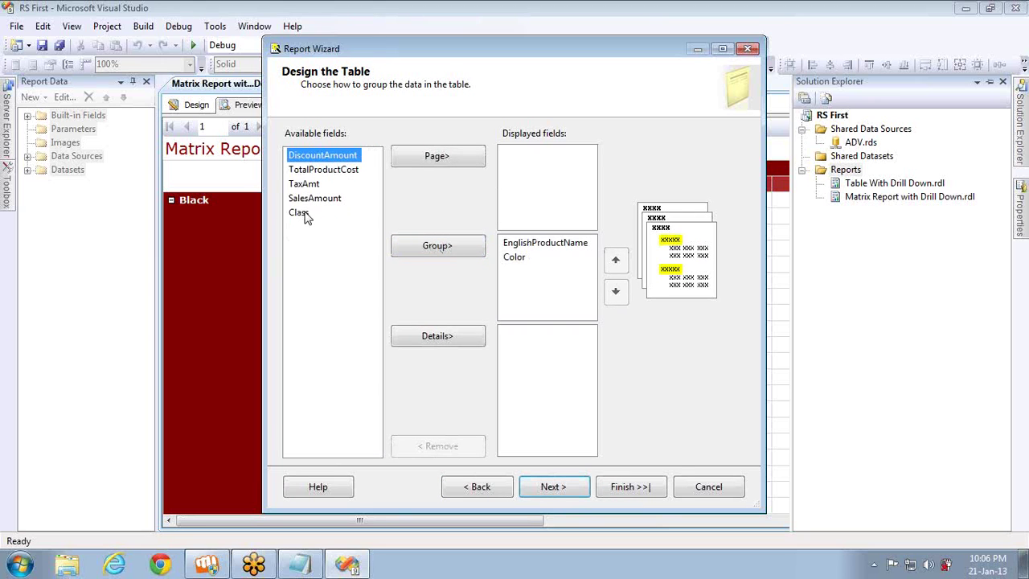
left_click(304, 213)
left_click(421, 246)
left_click(429, 337)
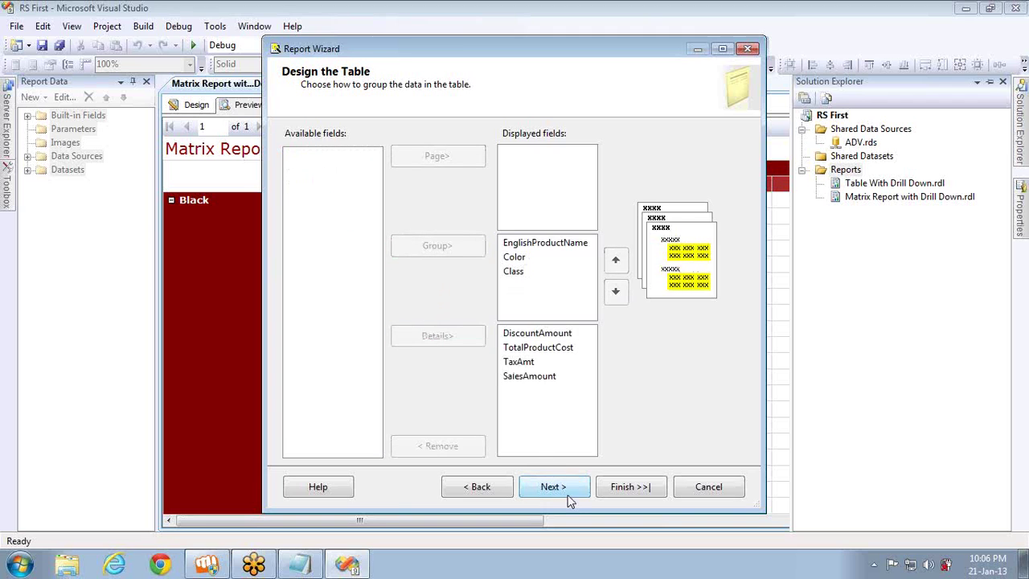
left_click(569, 500)
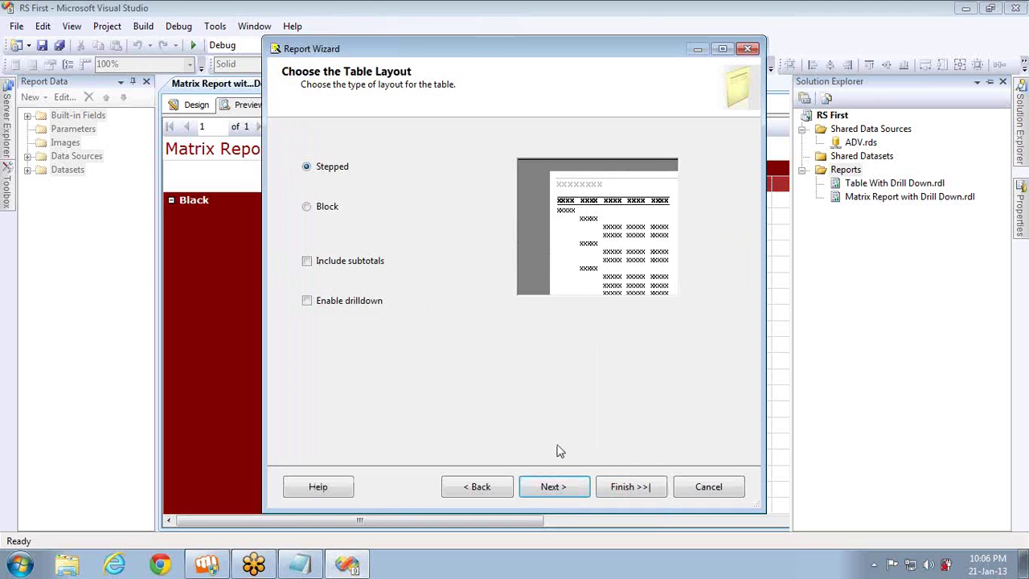
left_click(702, 492)
Examine the Report Wizard, Report and Data Source templates offered for a new item in the Reports folder, adding nothing
left_click(845, 170)
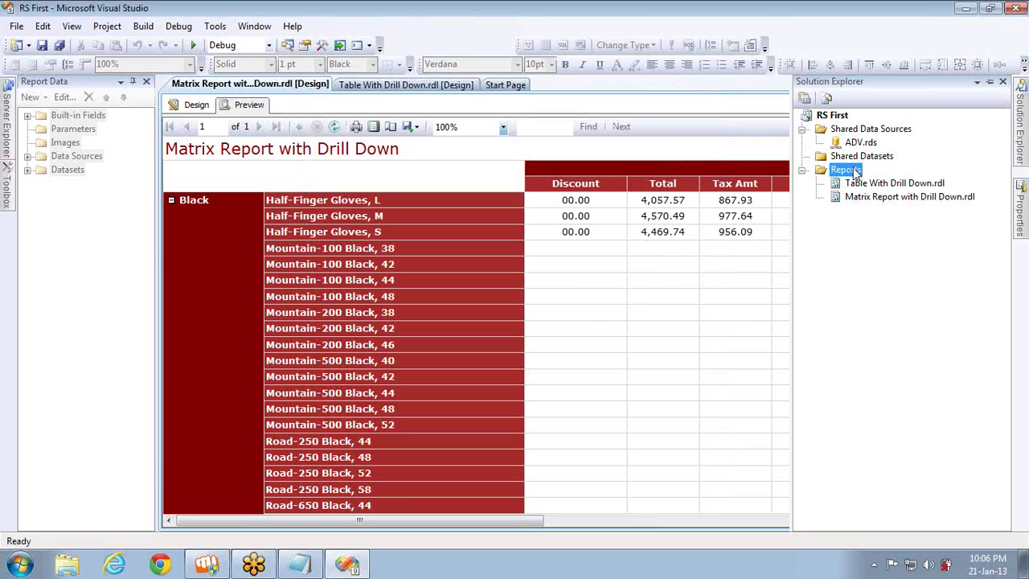
right_click(850, 170)
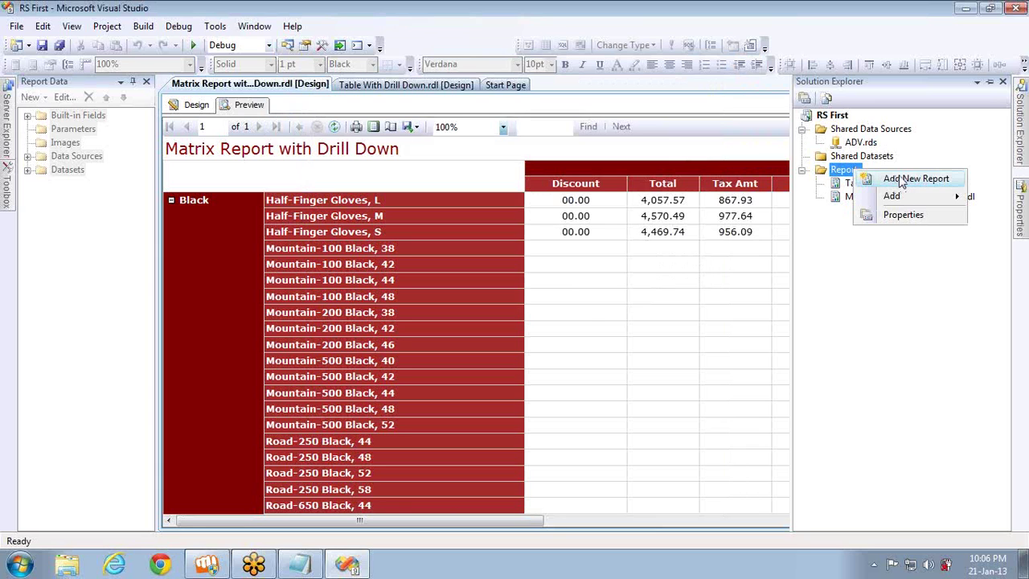
mouse_move(890, 197)
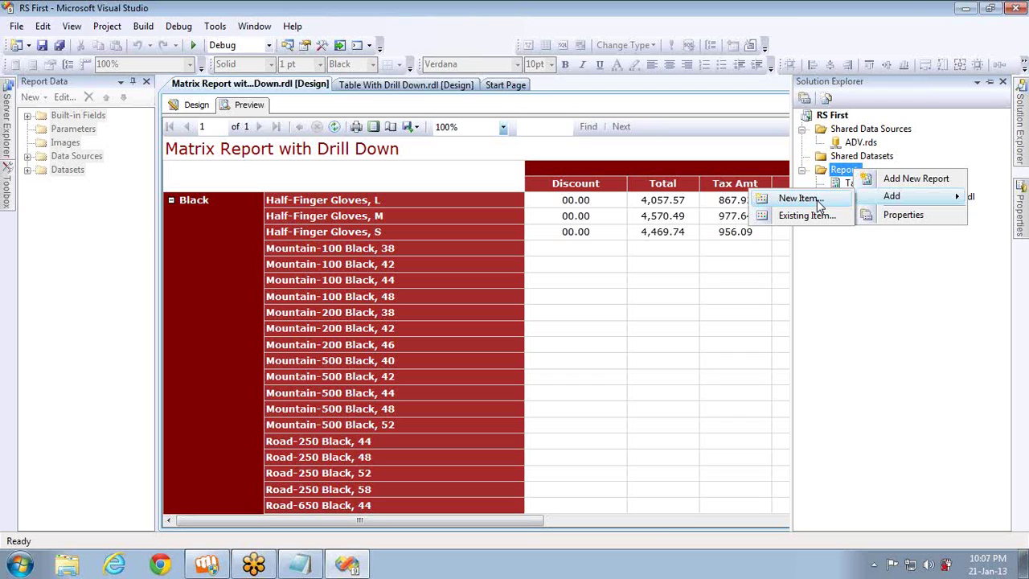
left_click(804, 199)
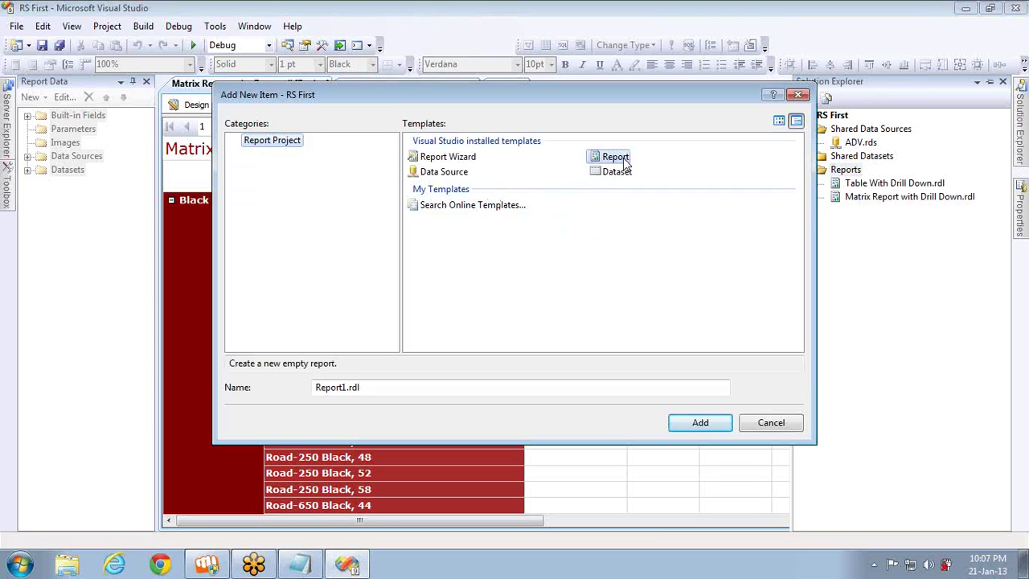
left_click(450, 161)
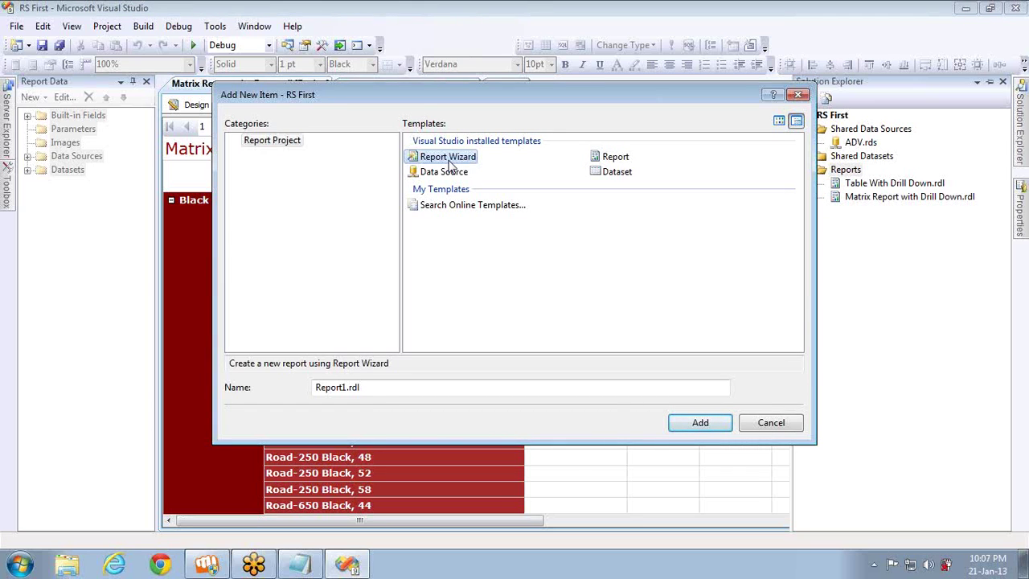
left_click(627, 159)
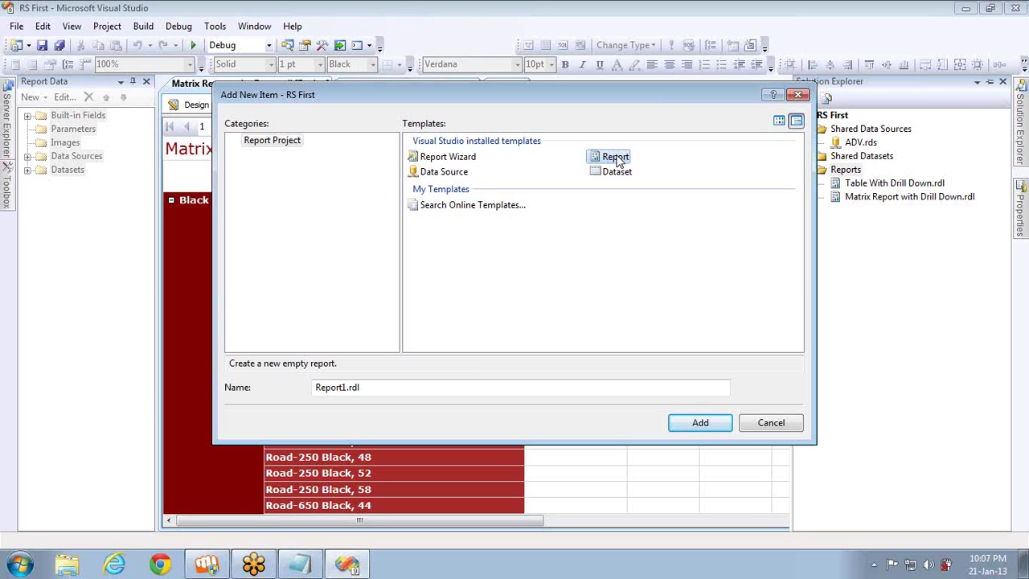
left_click(461, 156)
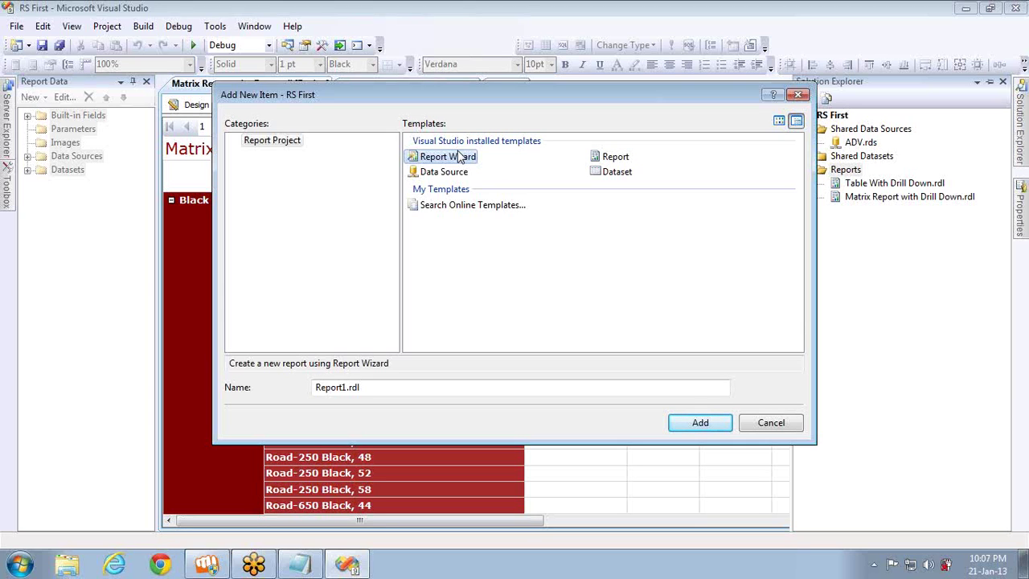
left_click(608, 160)
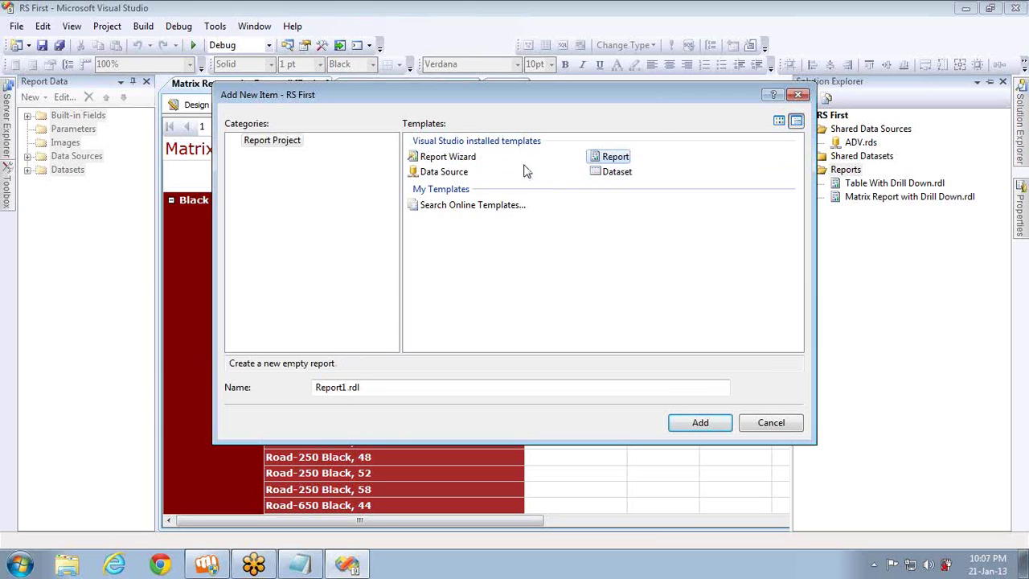
left_click(461, 174)
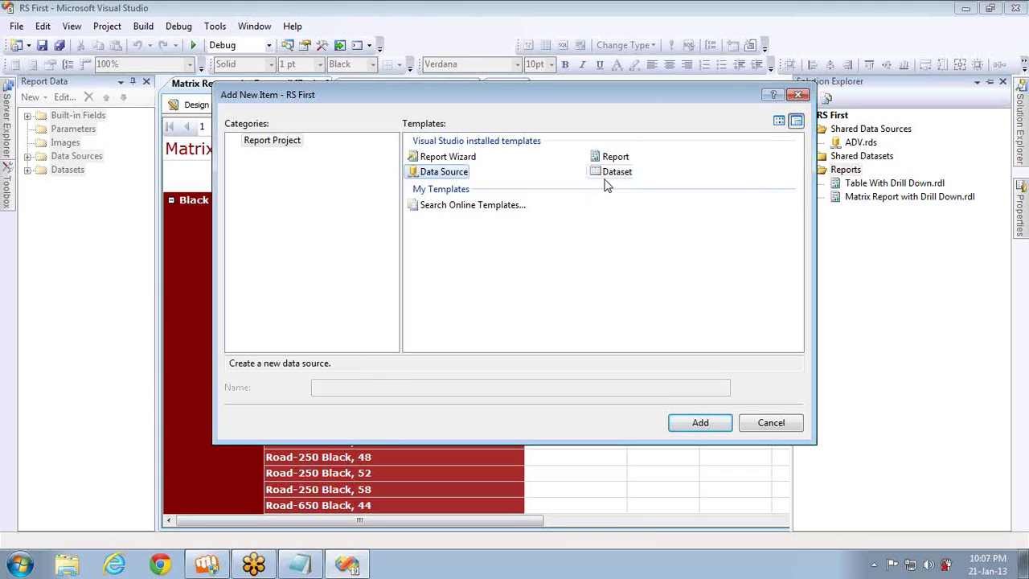
left_click(761, 423)
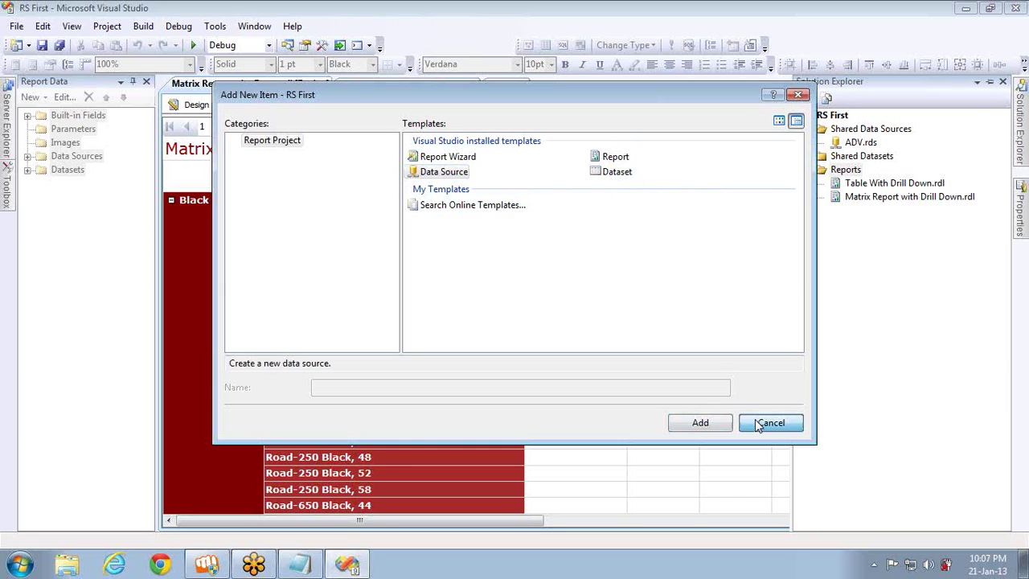
Start a new wizard report on the shared ADV data source and paste the query joining DimProduct and FactInternetSales on ProductKey
right_click(850, 173)
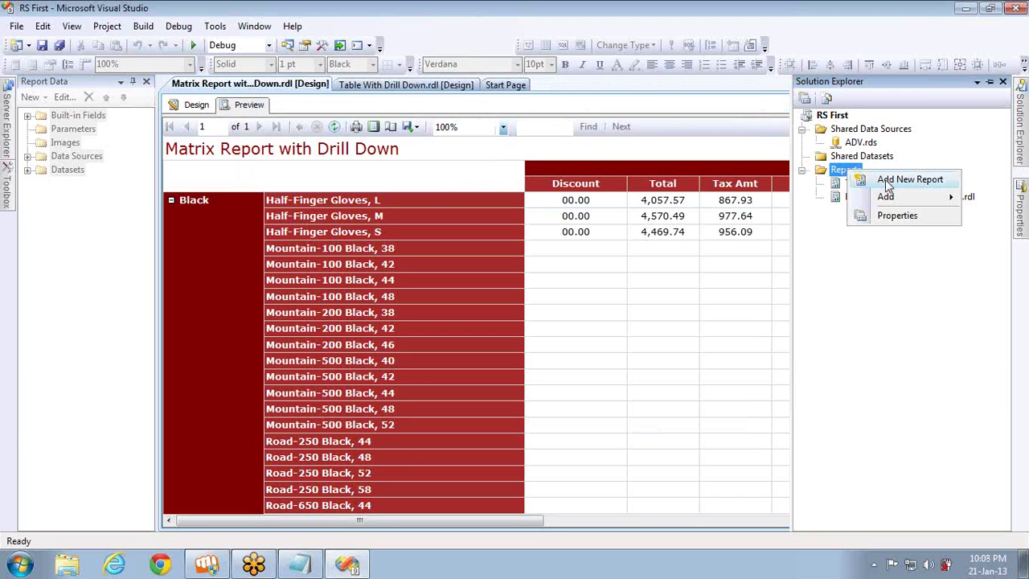
left_click(890, 185)
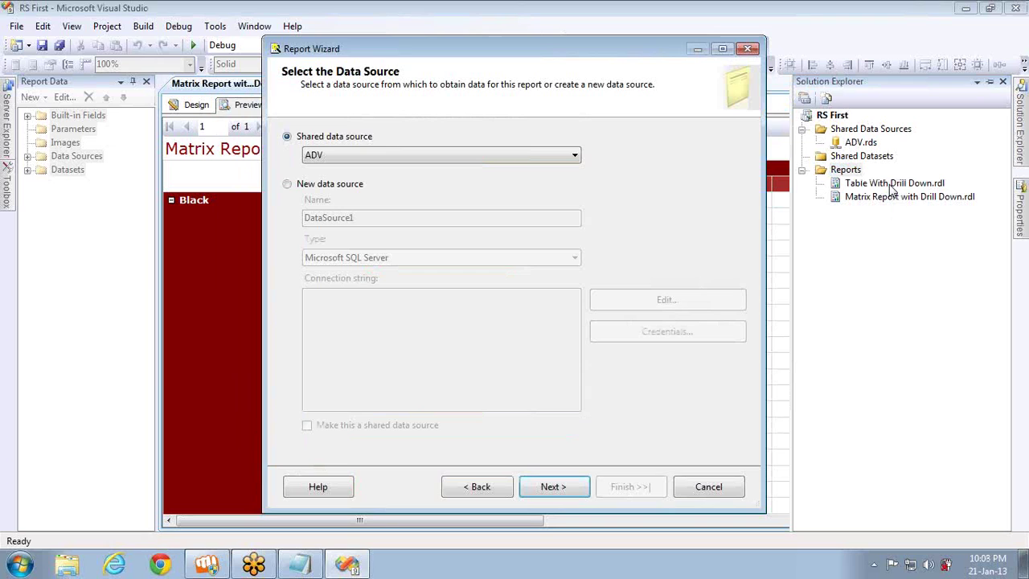
left_click(553, 487)
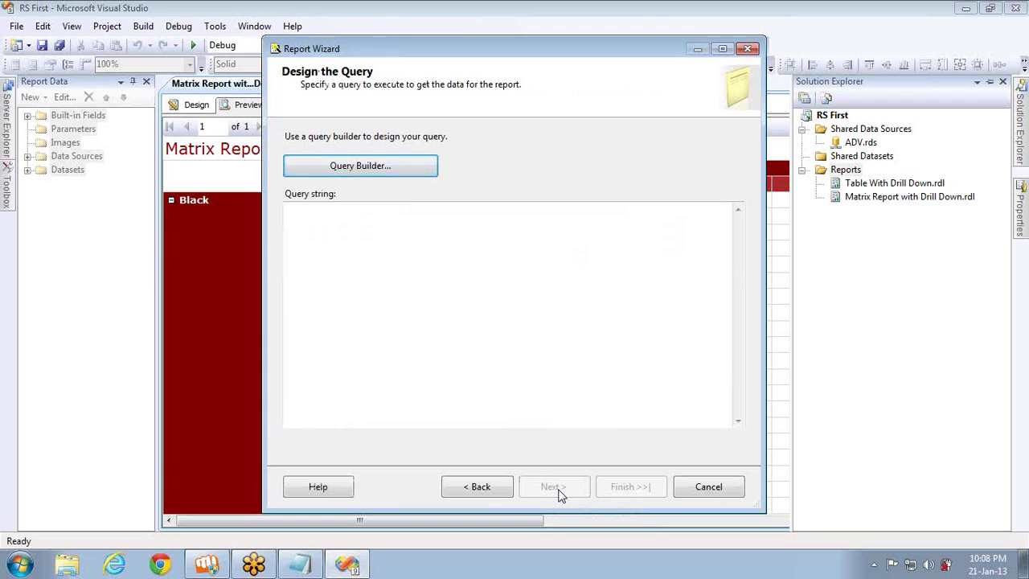
left_click(362, 297)
key("ctrl+v")
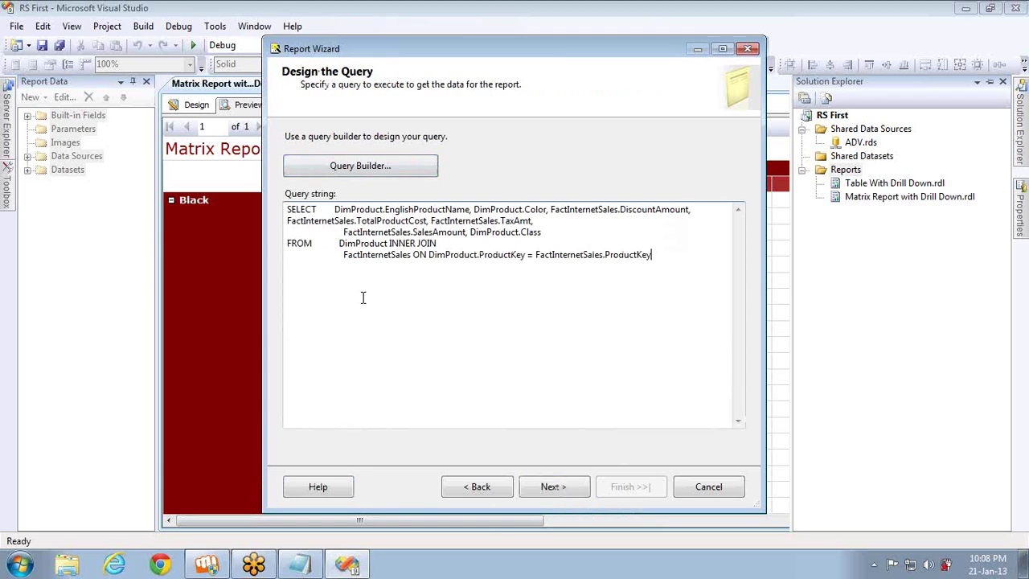